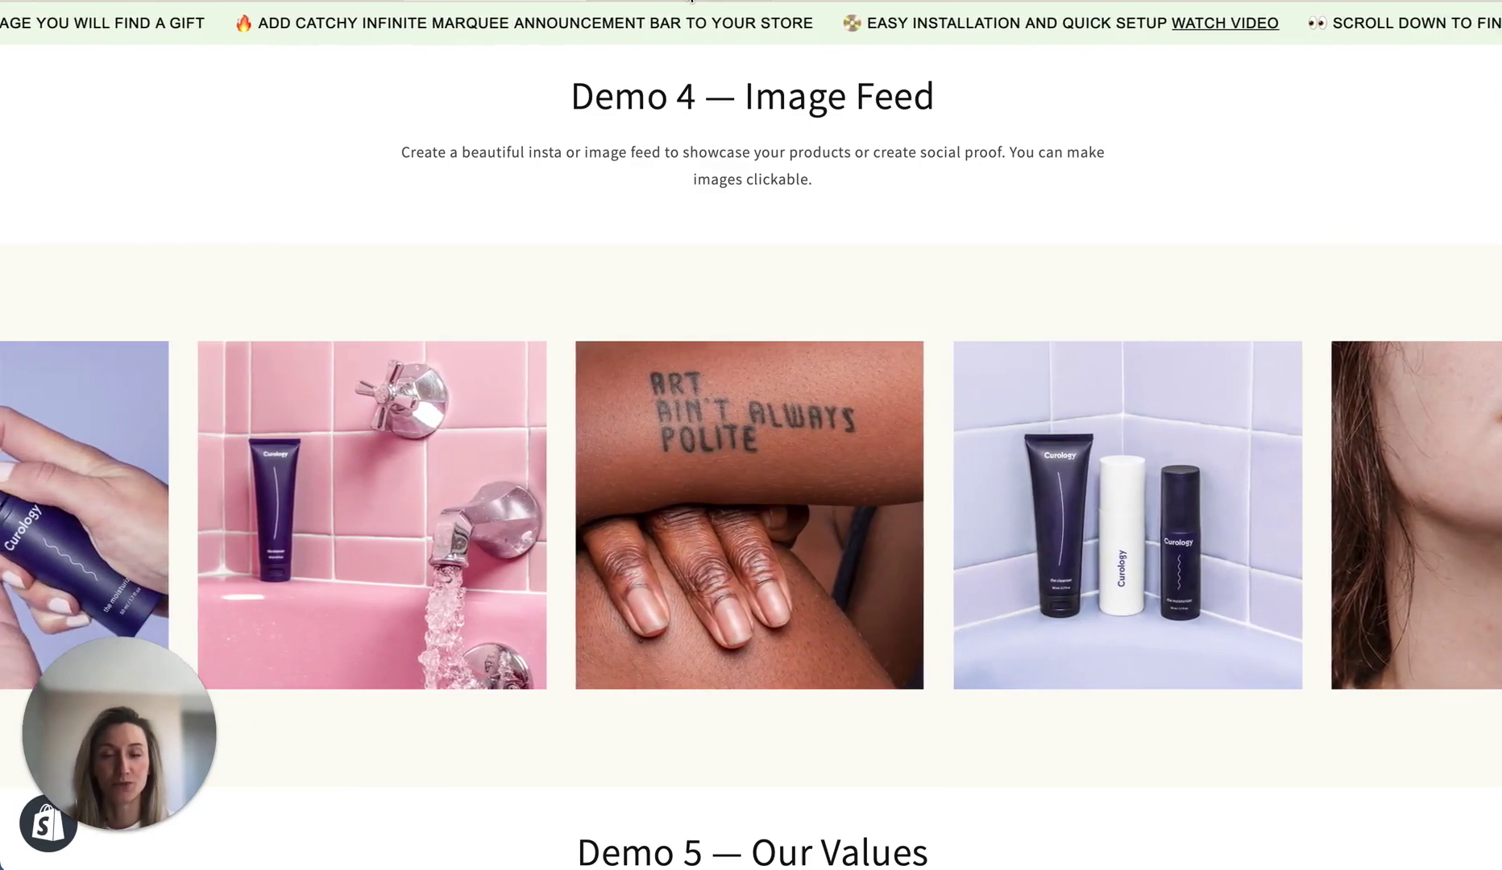
Step: Compare the App Store listing with the image feed demo, then return to the marquee app's admin dashboard
{"action": "left_click", "coordinate": [690, 1]}
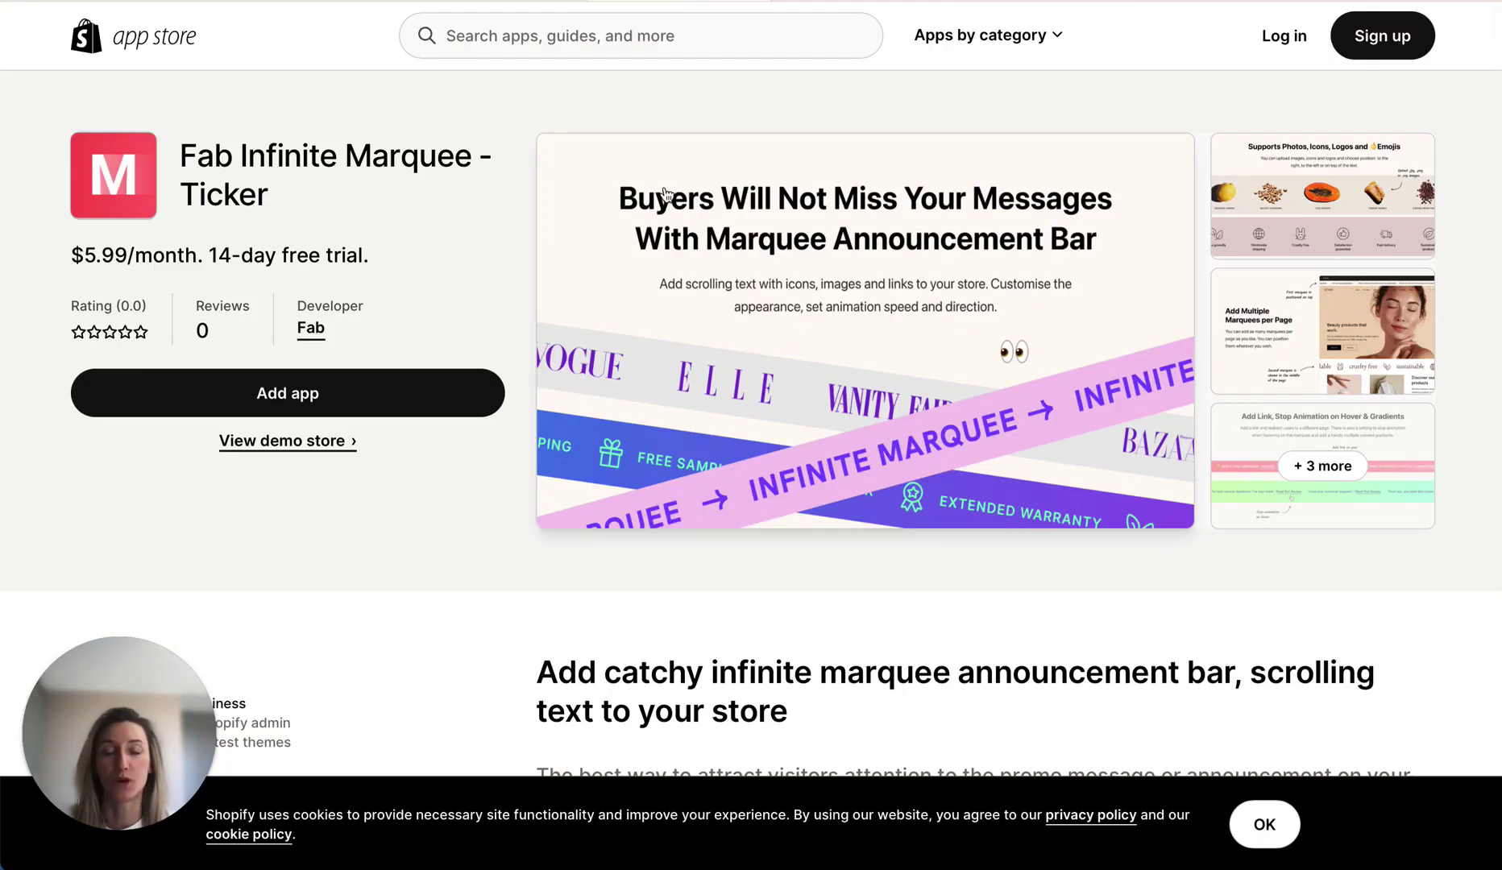
{"action": "left_click", "coordinate": [544, 0]}
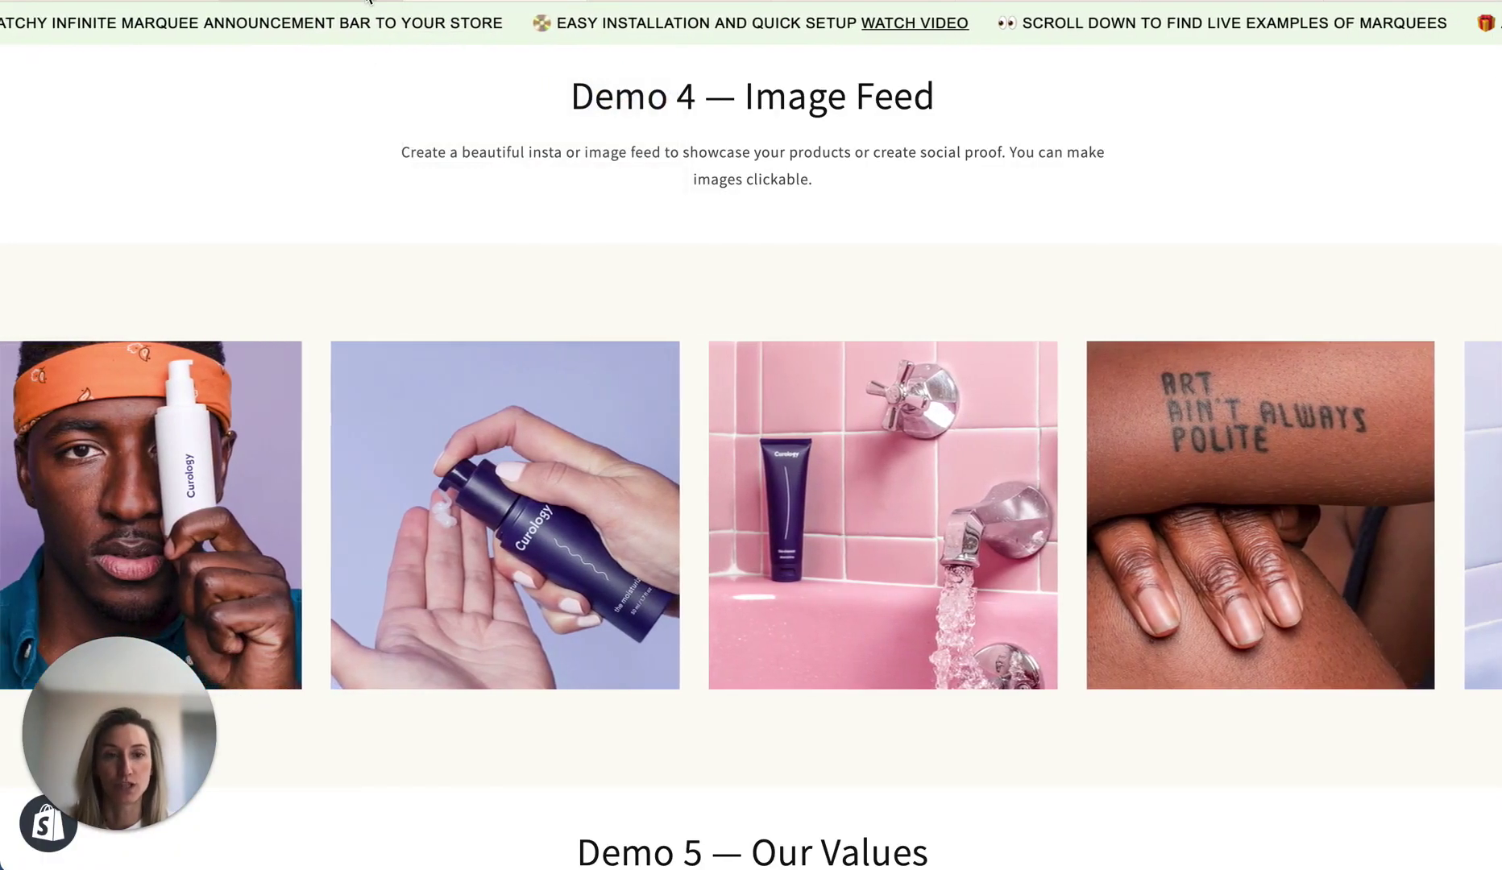
{"action": "left_click", "coordinate": [369, 1]}
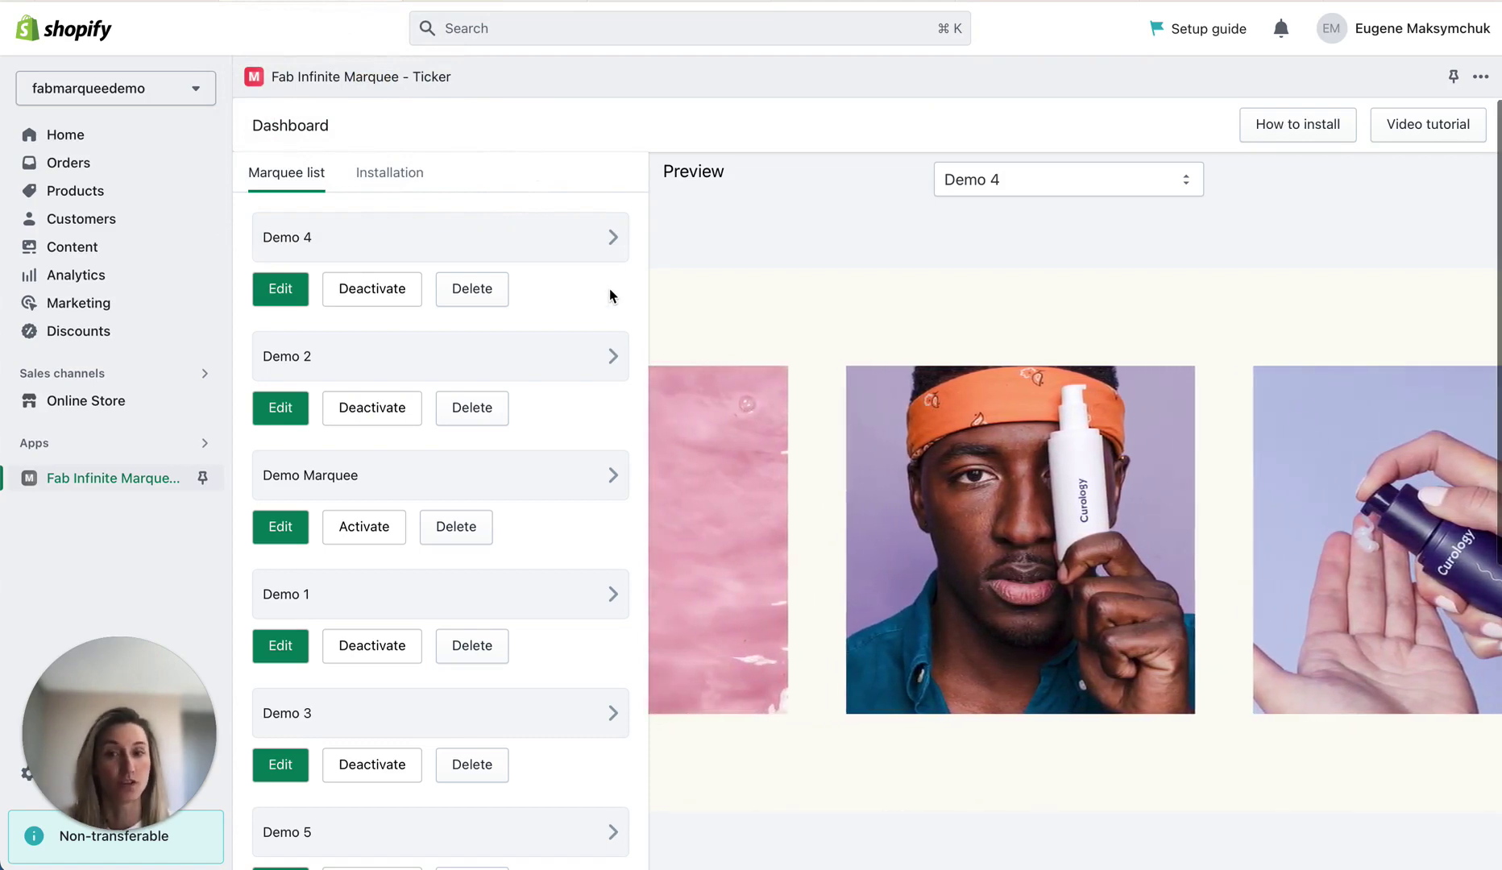
Step: Create a new marquee and replace its default name with Product Grid
{"action": "scroll", "coordinate": [610, 296], "scroll_direction": "down", "scroll_amount": 5}
{"action": "scroll", "coordinate": [610, 296], "scroll_direction": "down", "scroll_amount": 2}
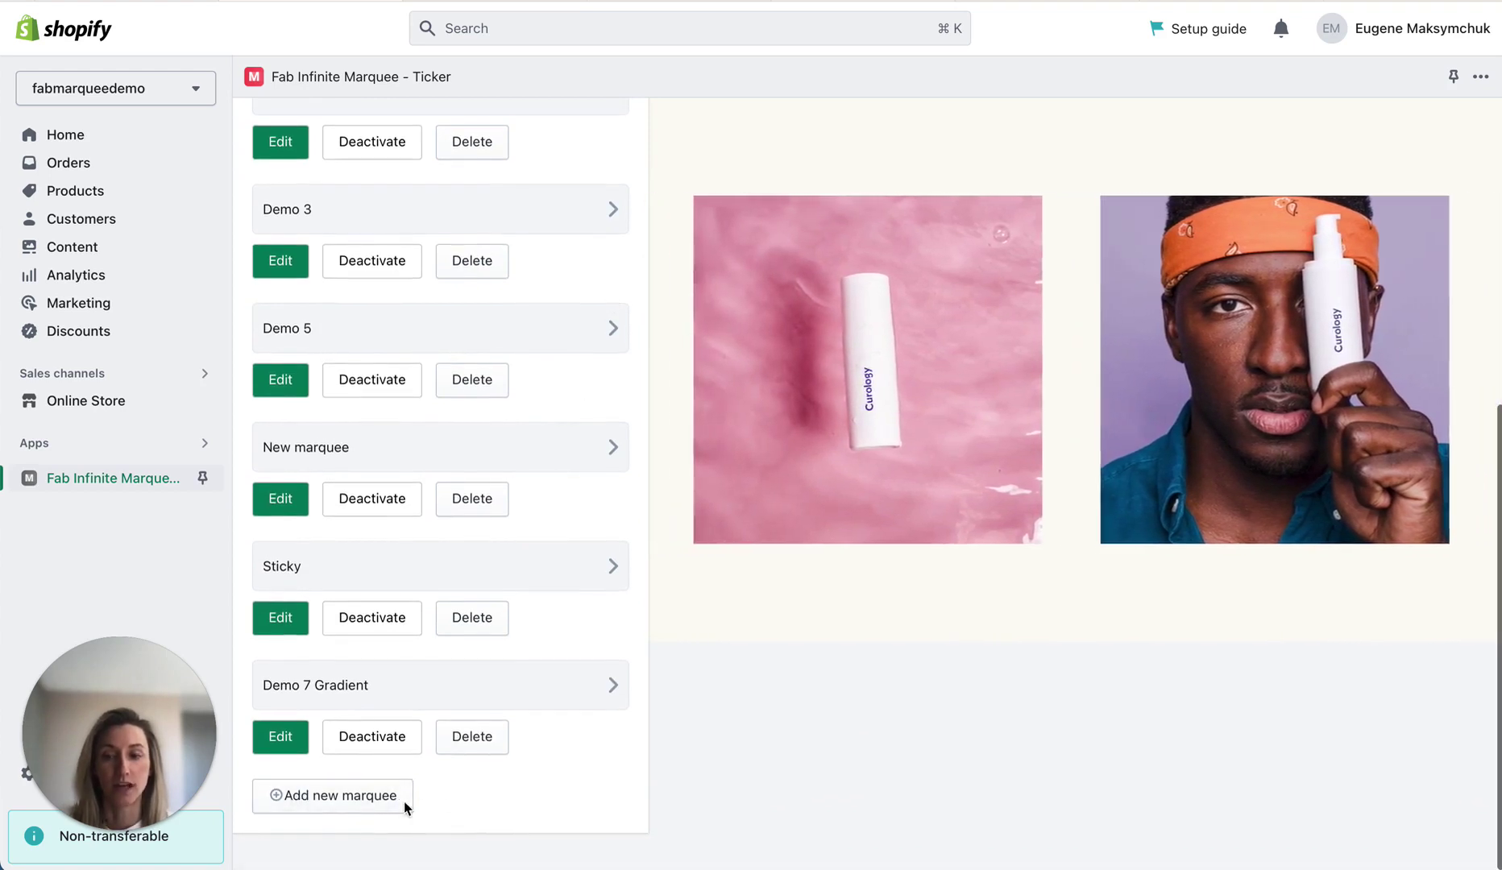
{"action": "left_click", "coordinate": [315, 810]}
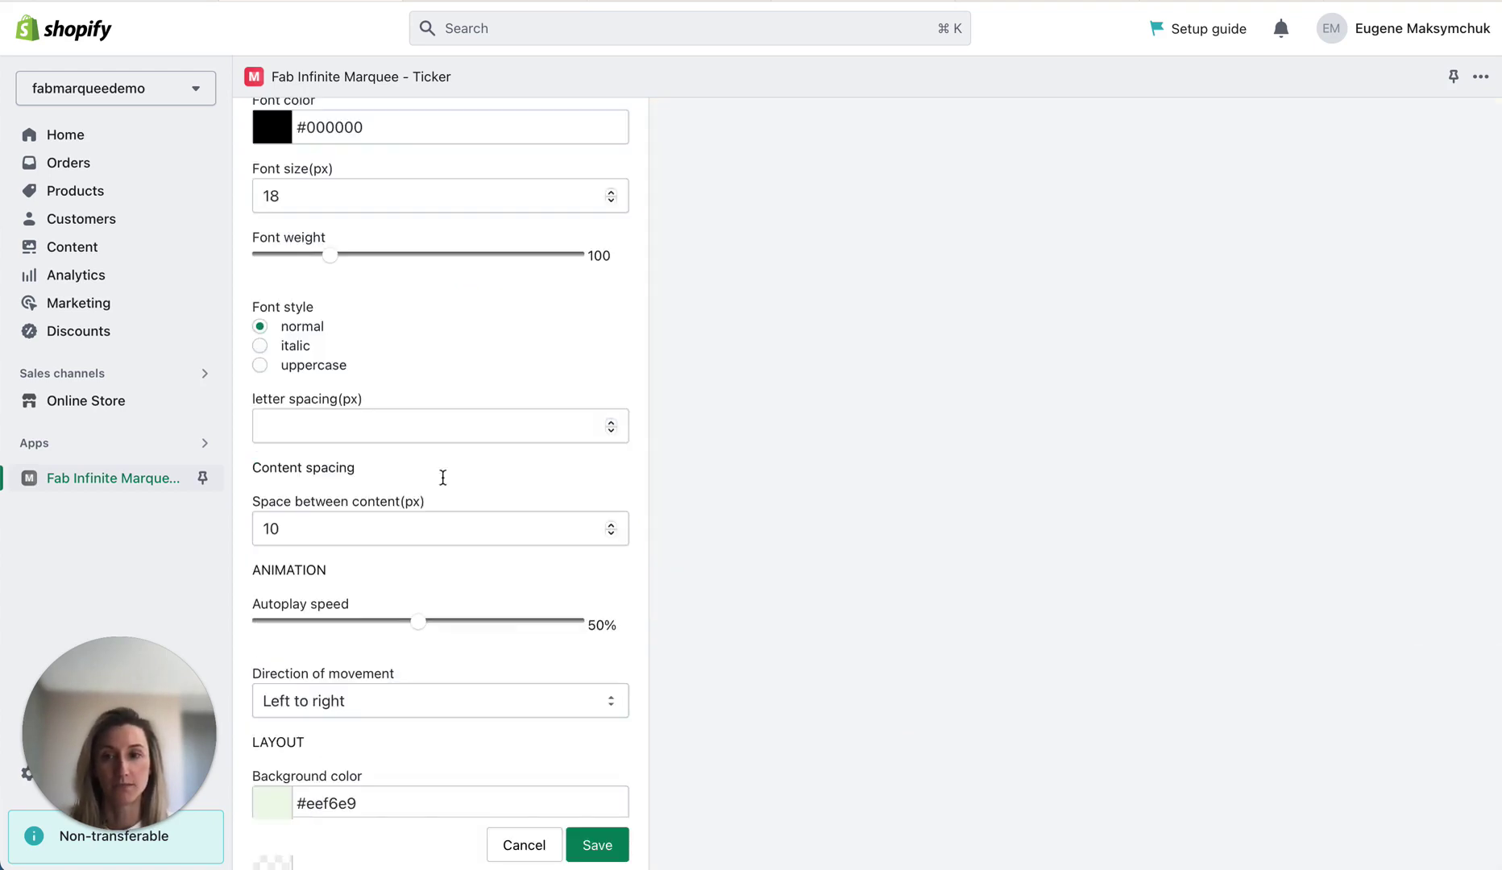
{"action": "left_click_drag", "start_coordinate": [402, 297], "coordinate": [153, 290]}
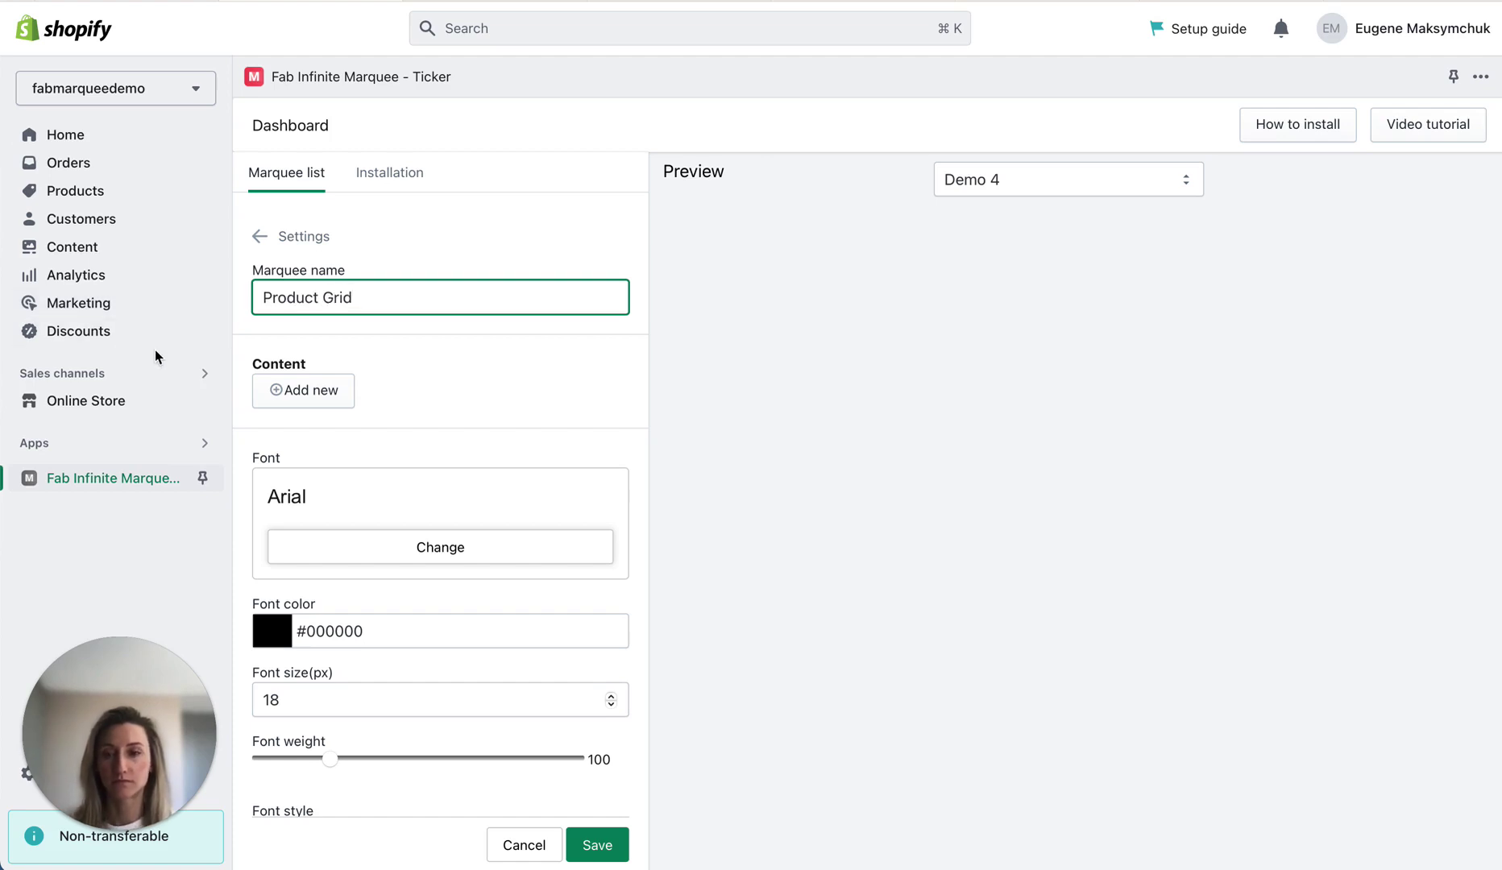
Step: Add a content item with the uploaded image 1.jpg at image size 200
{"action": "left_click", "coordinate": [296, 395]}
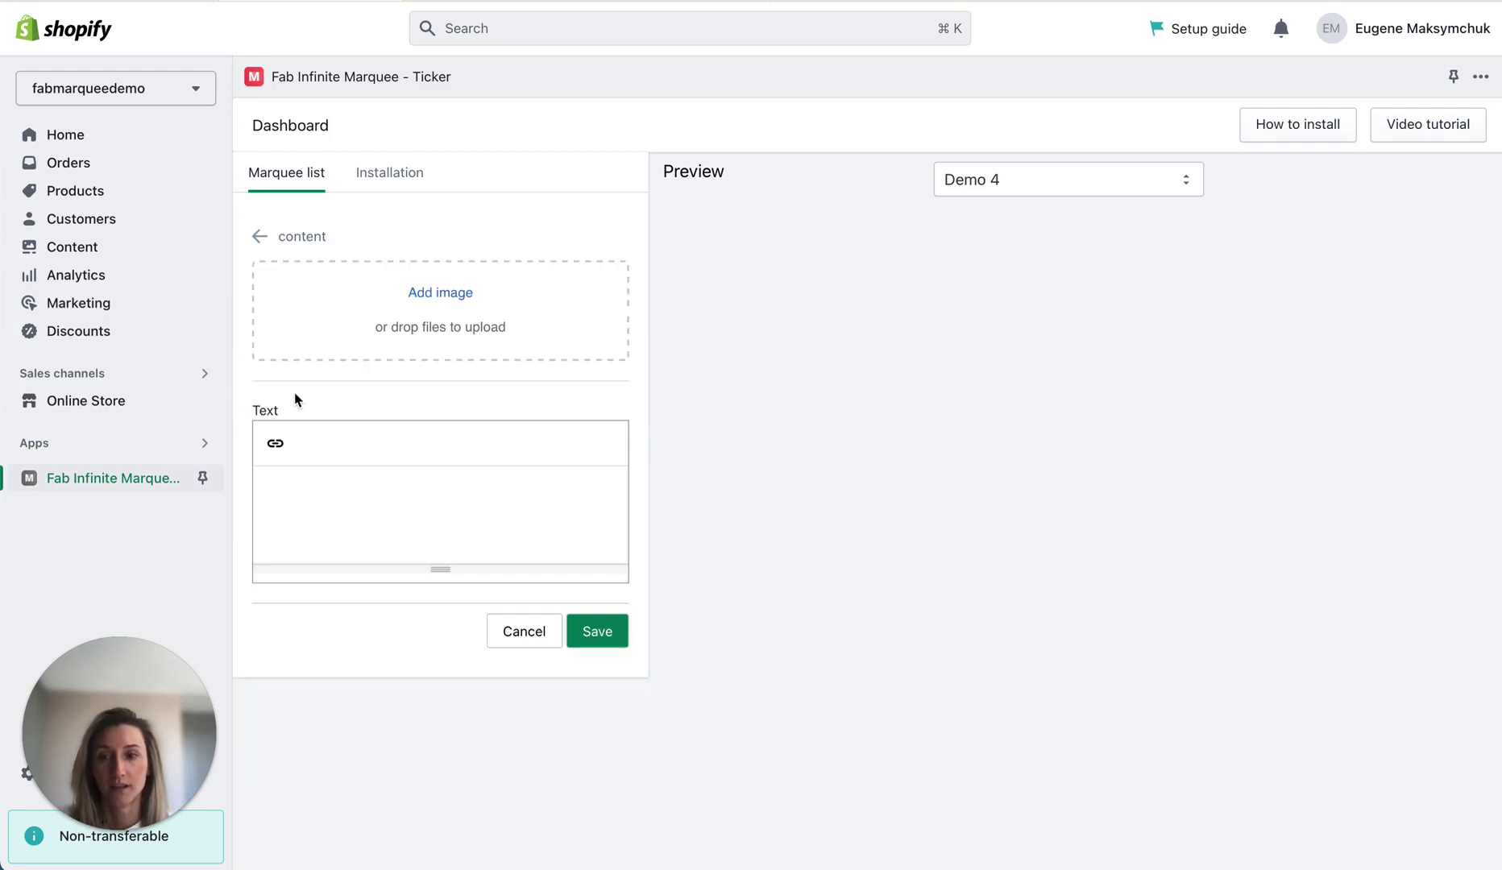
{"action": "left_click", "coordinate": [439, 294]}
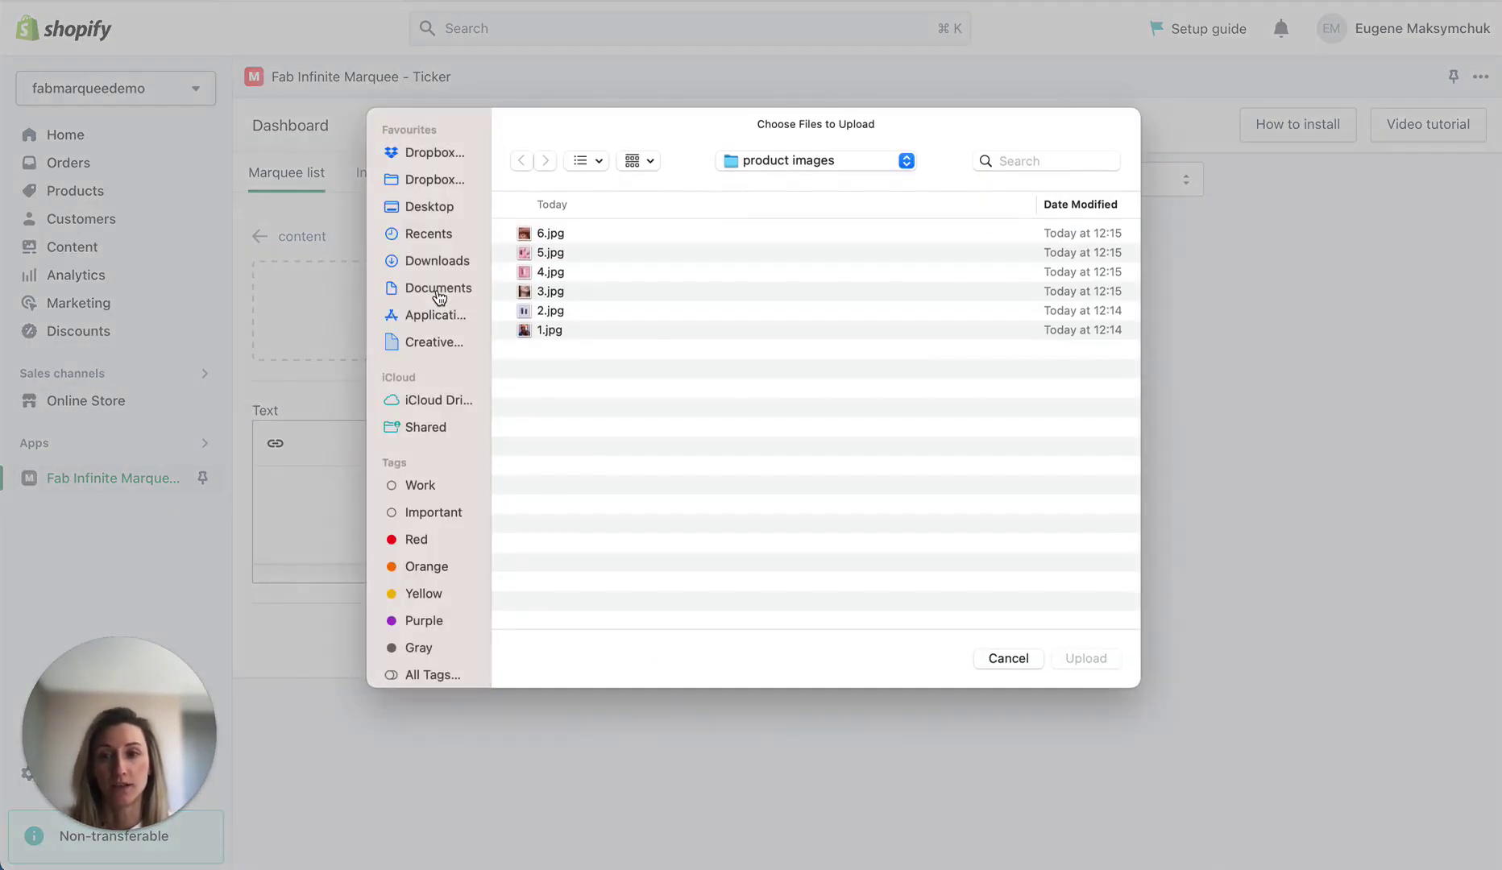
{"action": "left_click", "coordinate": [646, 332]}
{"action": "left_click", "coordinate": [1086, 660]}
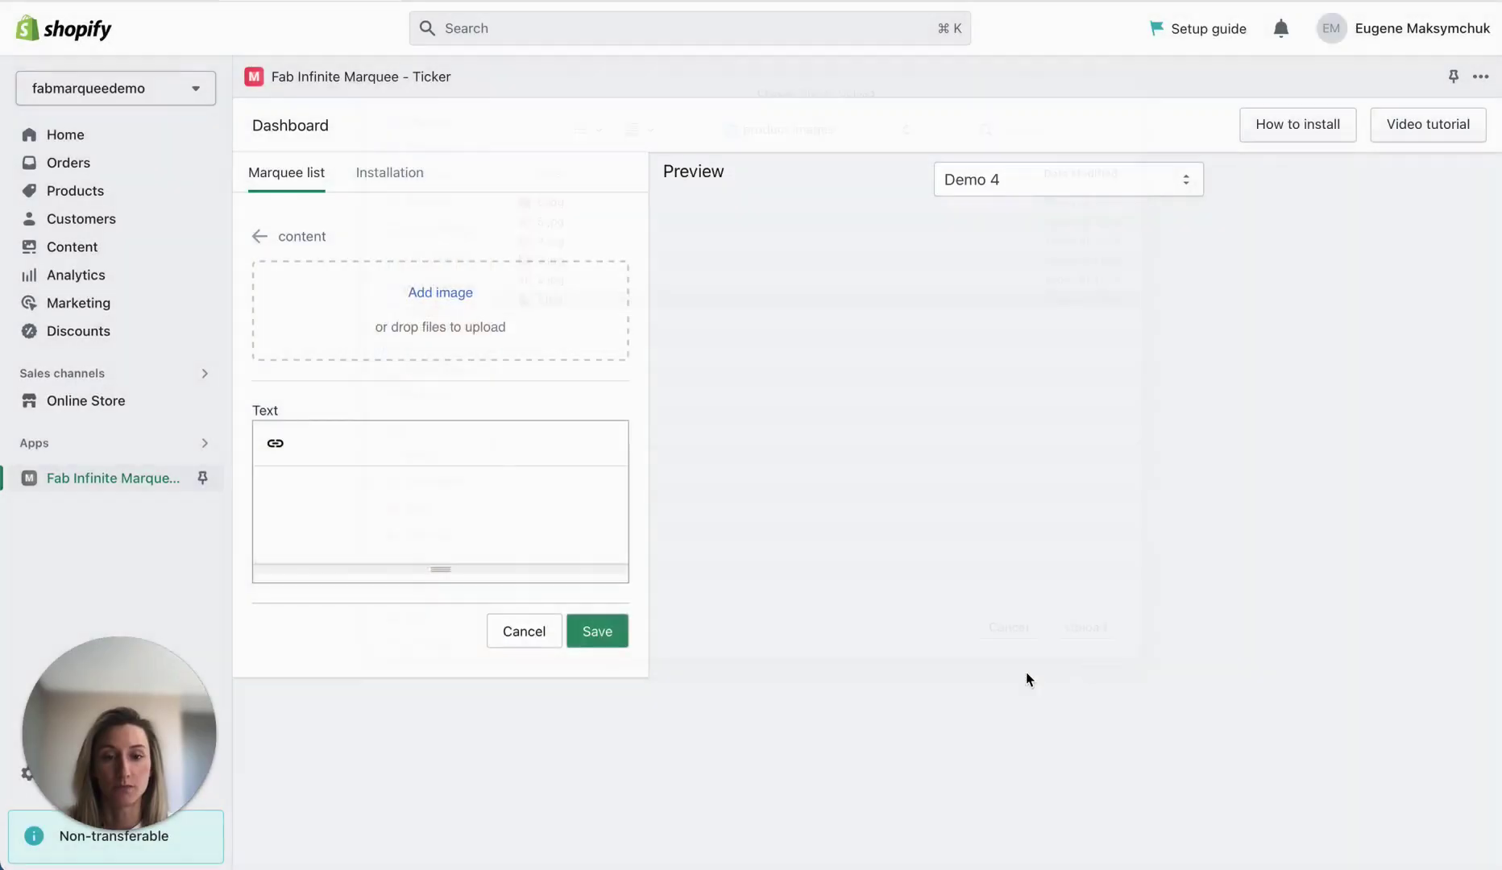
{"action": "scroll", "coordinate": [608, 418], "scroll_direction": "down", "scroll_amount": 2}
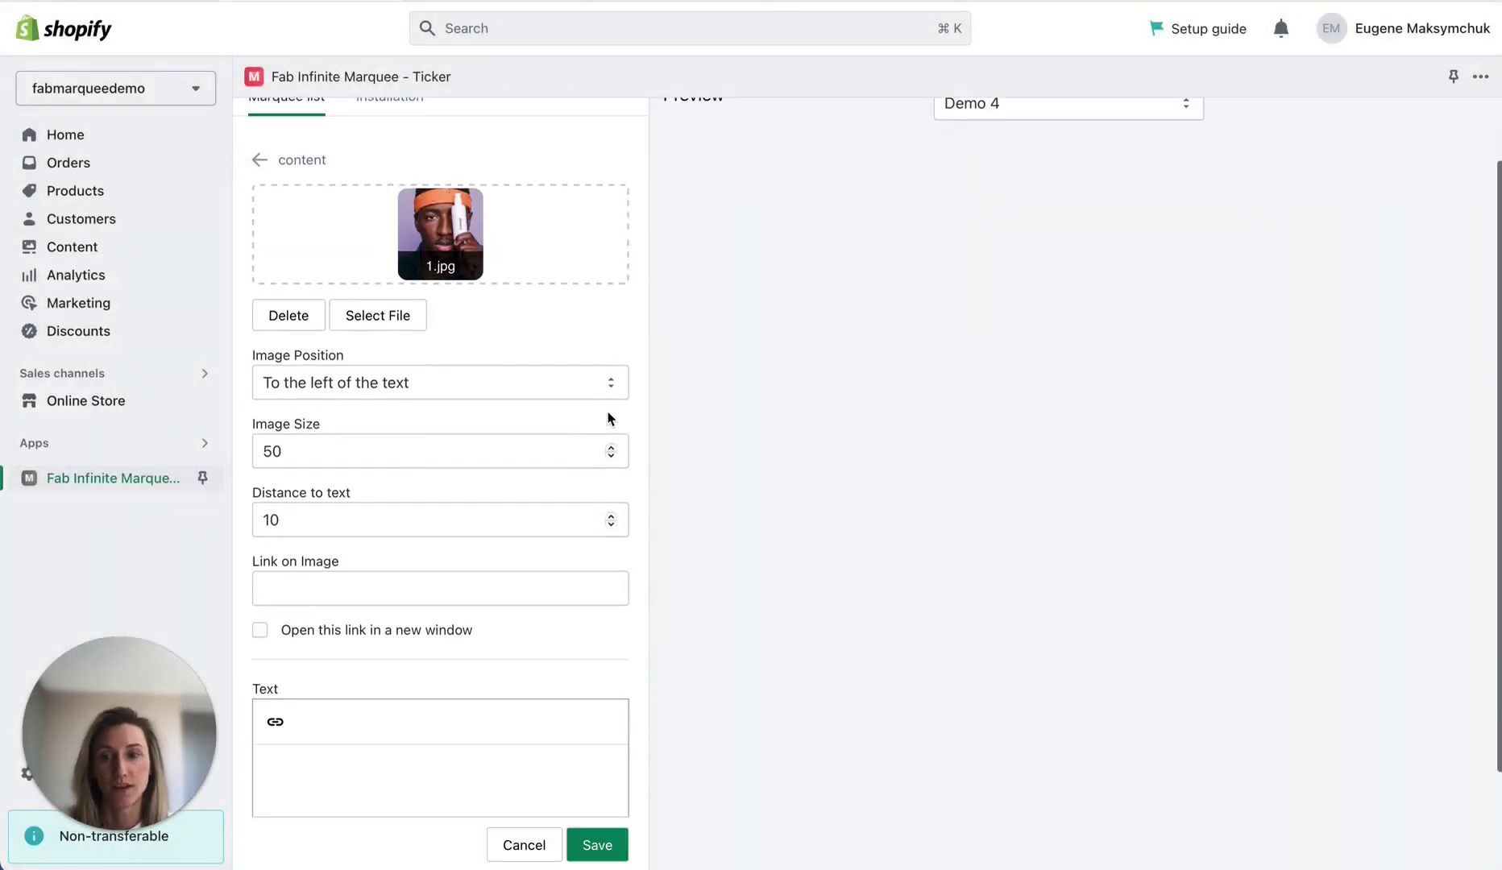
{"action": "left_click", "coordinate": [295, 456]}
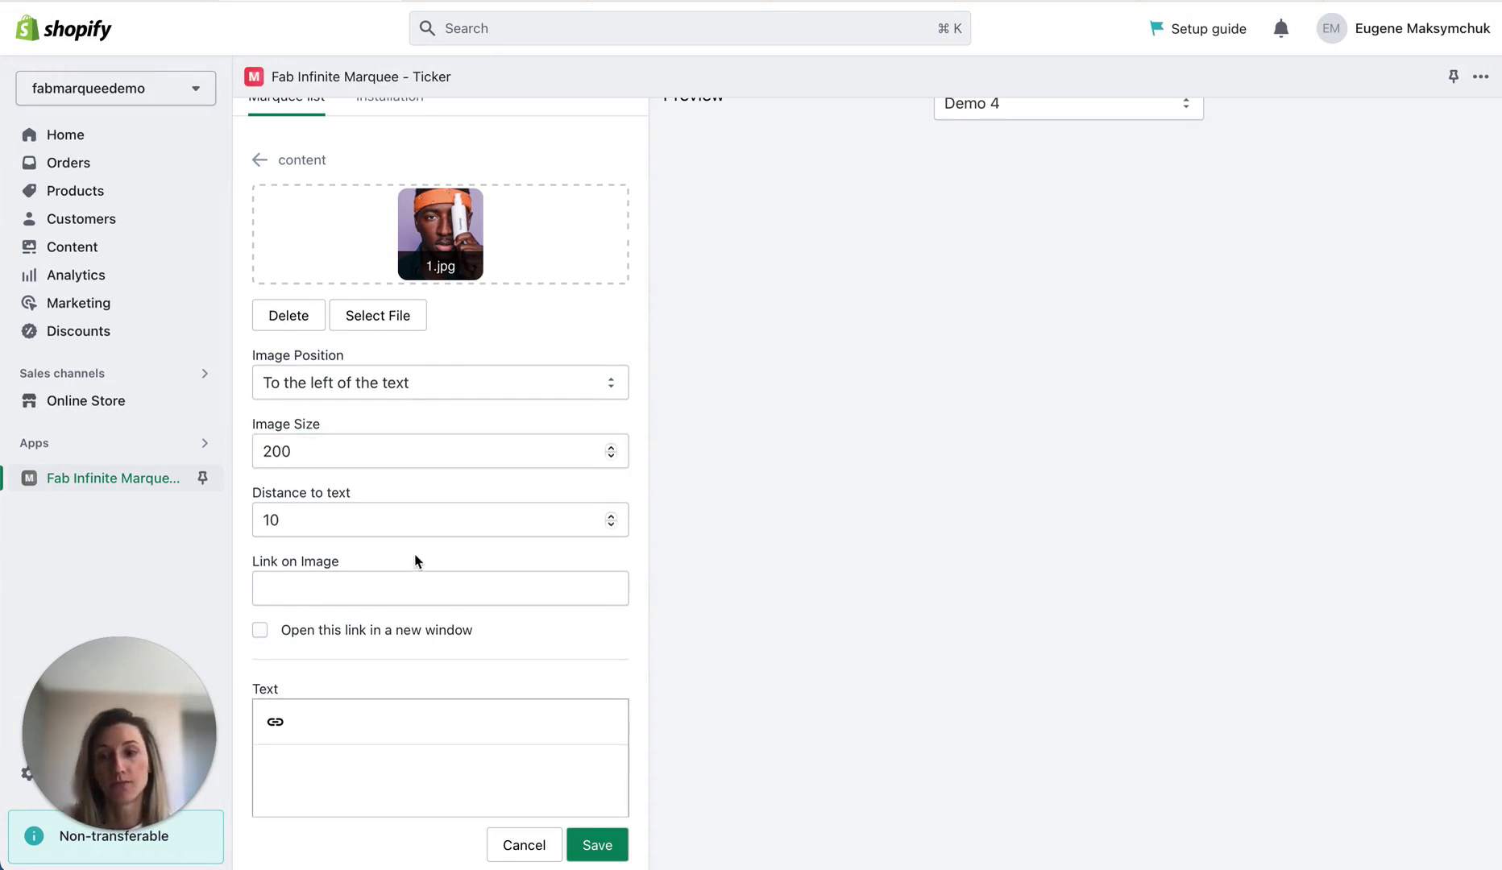
Step: Replace the image's link with the YouTube channel address and save the item
{"action": "scroll", "coordinate": [484, 709], "scroll_direction": "down", "scroll_amount": 2}
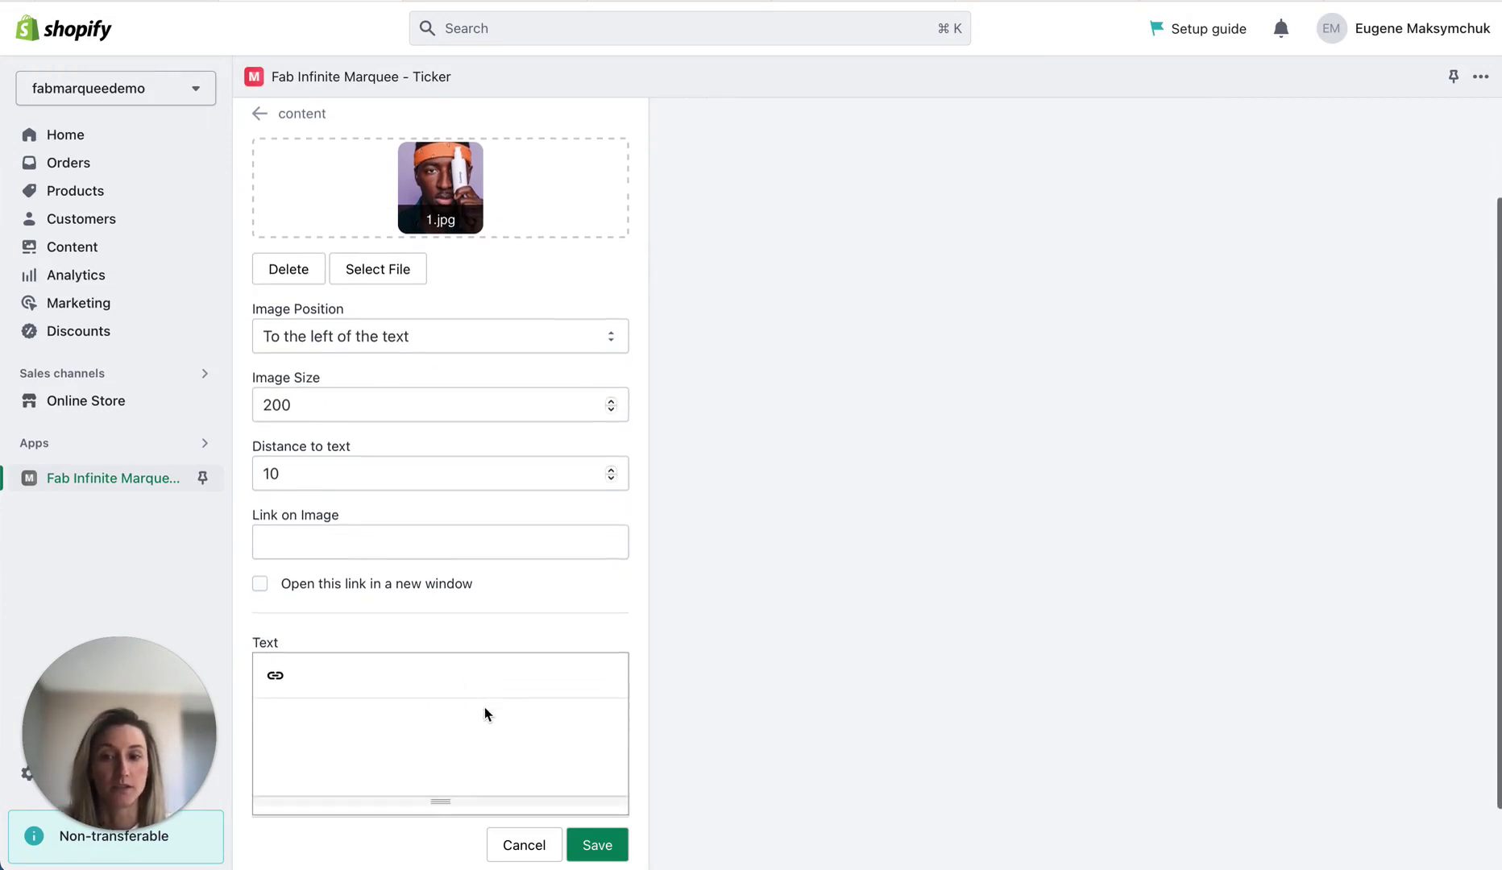
{"action": "left_click", "coordinate": [324, 518]}
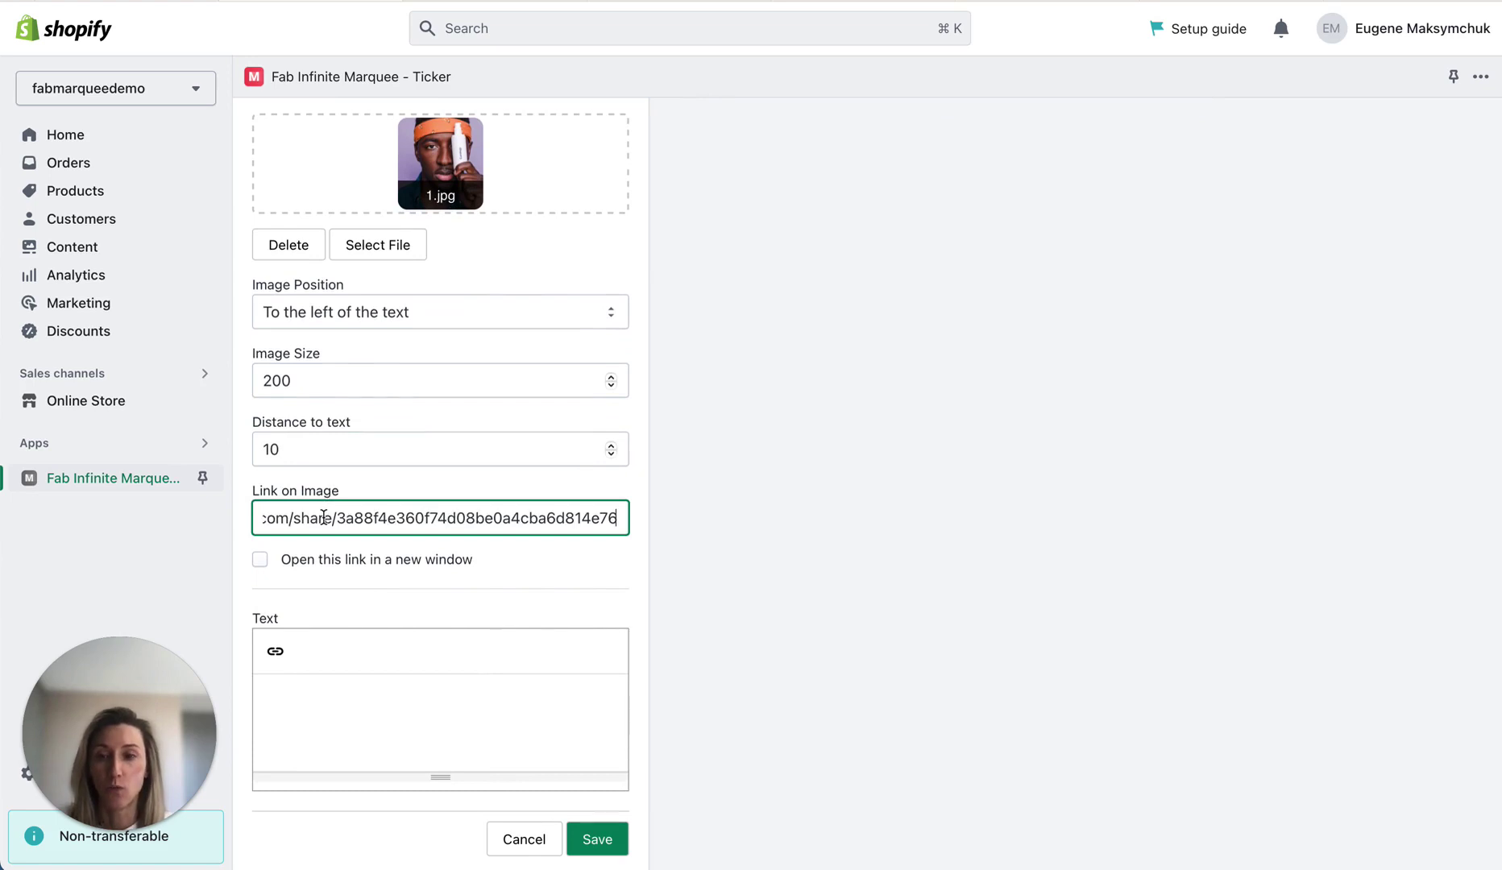
{"action": "key", "text": "super+a"}
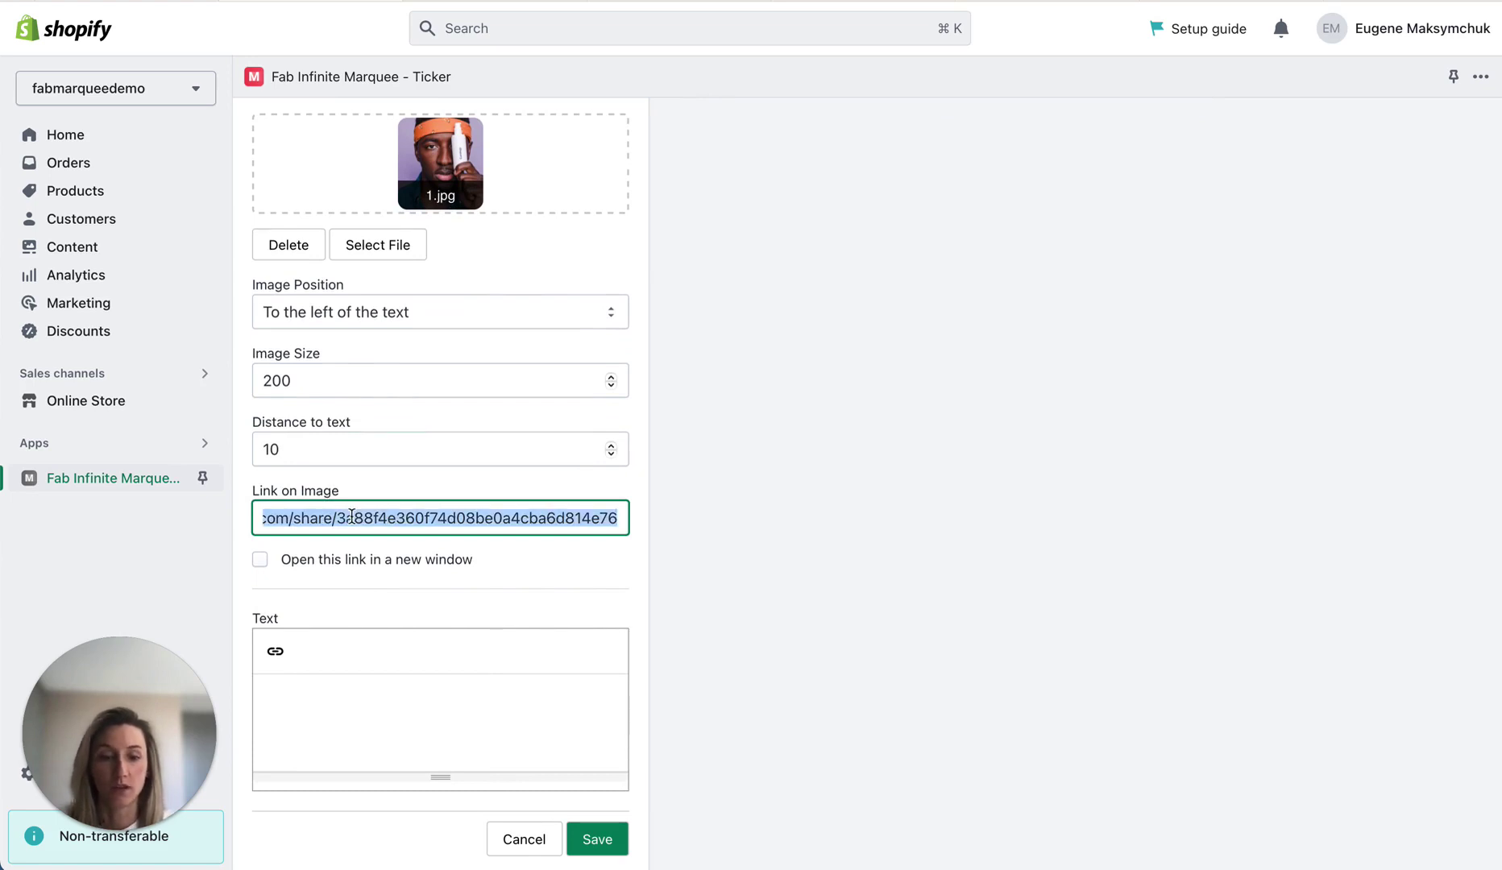
{"action": "key", "text": "BackSpace"}
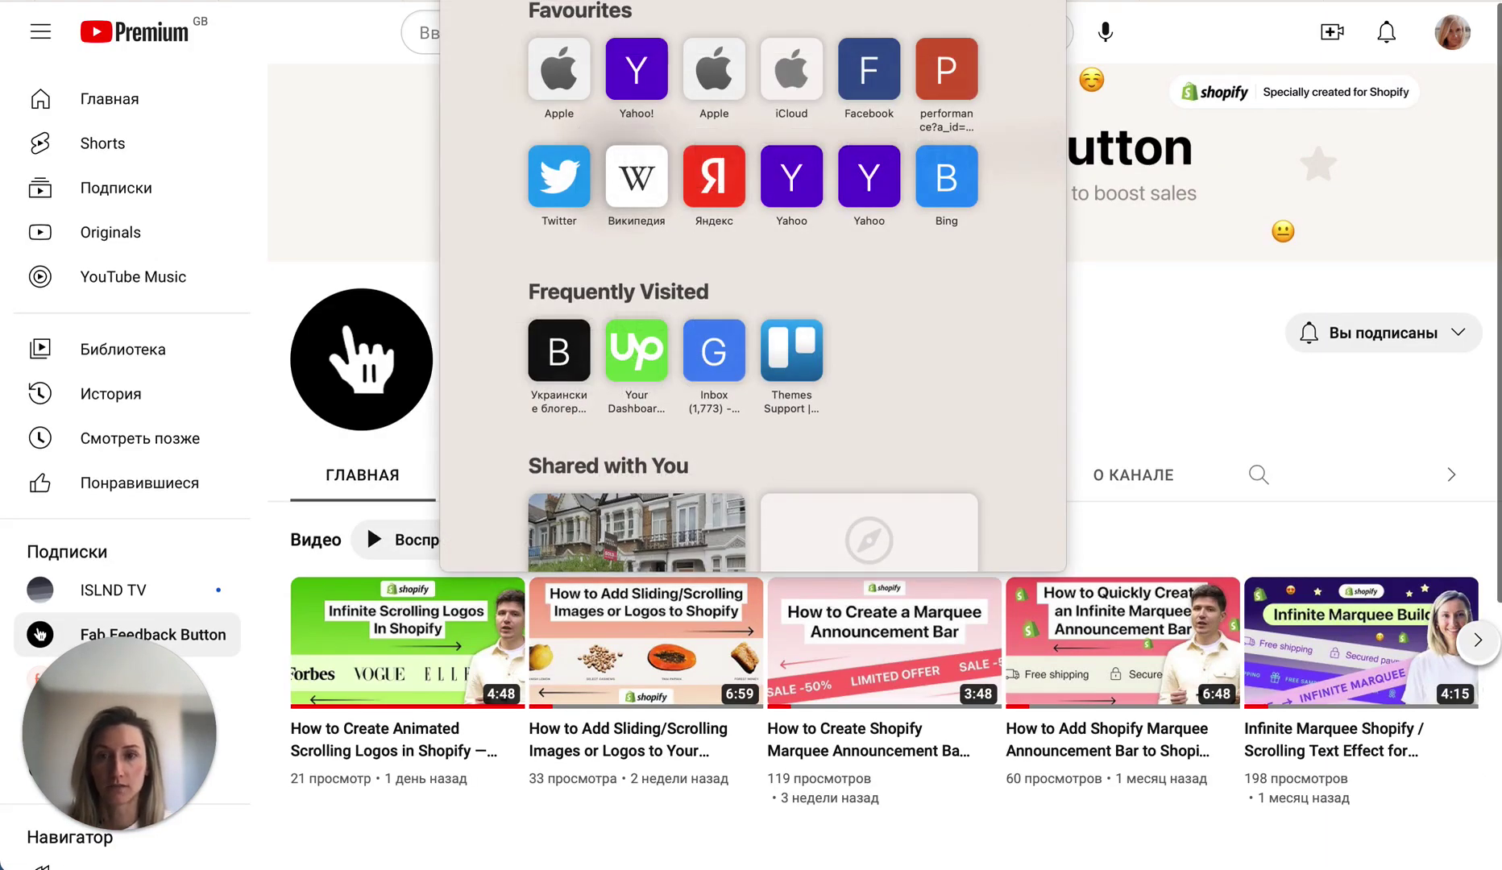
{"action": "left_click", "coordinate": [351, 186]}
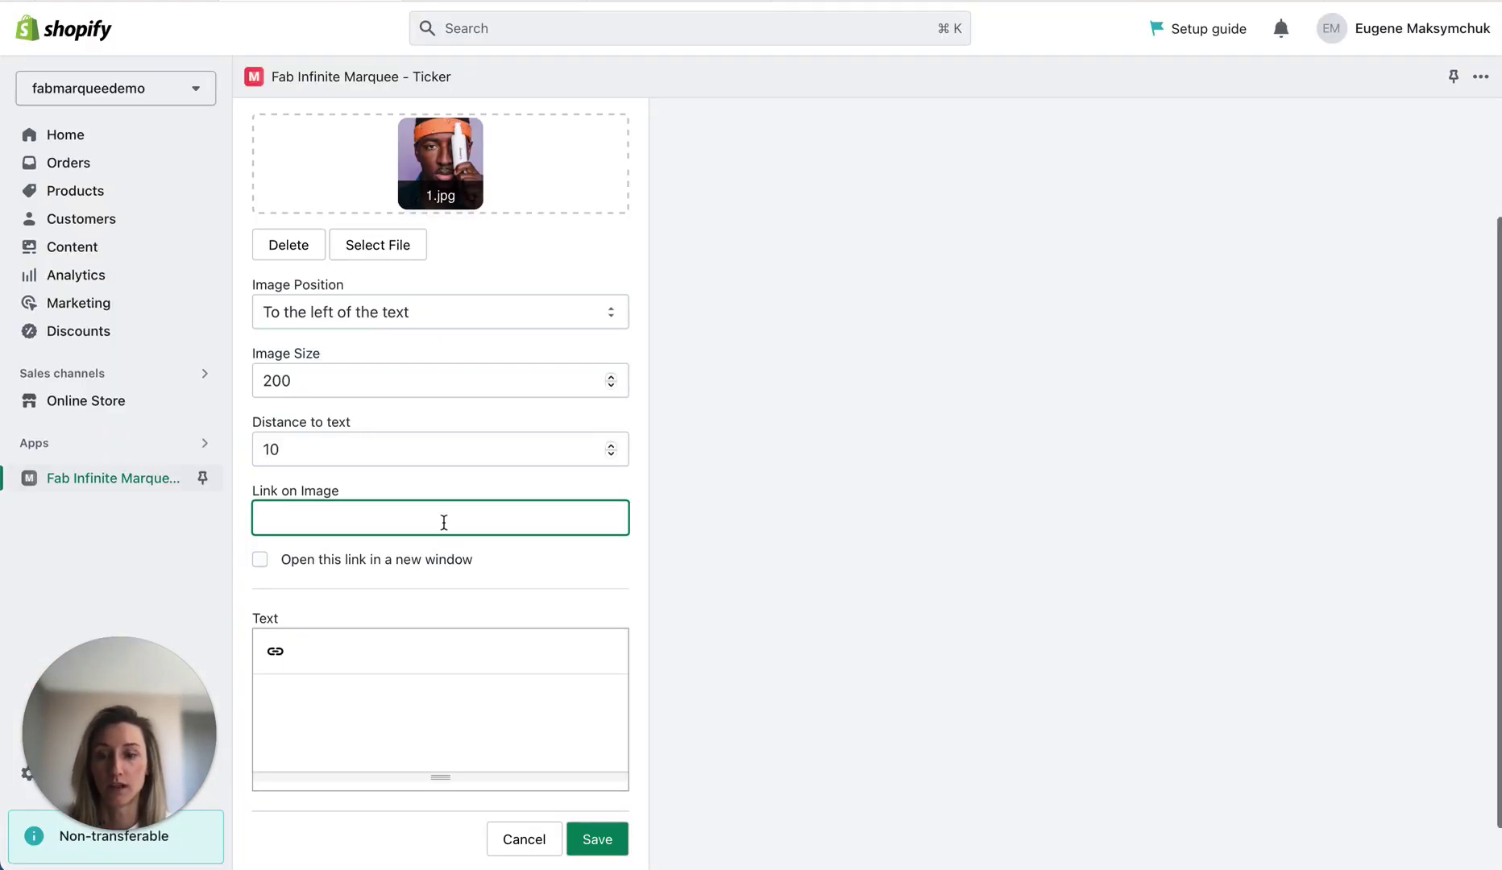
{"action": "type", "text": "https://www.youtube.com/@fabfeedbackbutton9585"}
{"action": "left_click", "coordinate": [540, 582]}
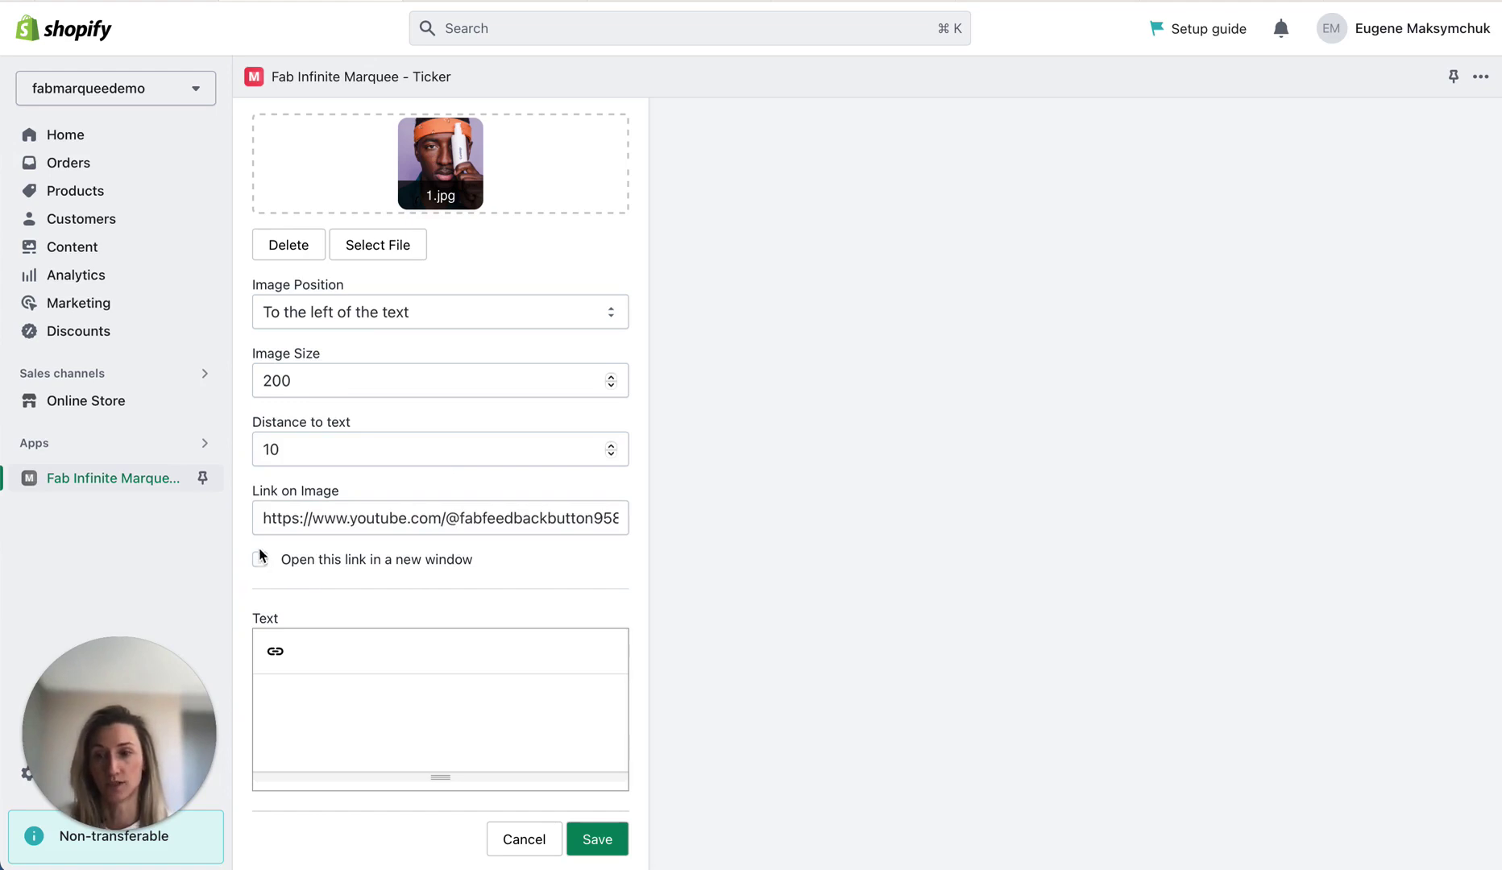
{"action": "left_click", "coordinate": [604, 844]}
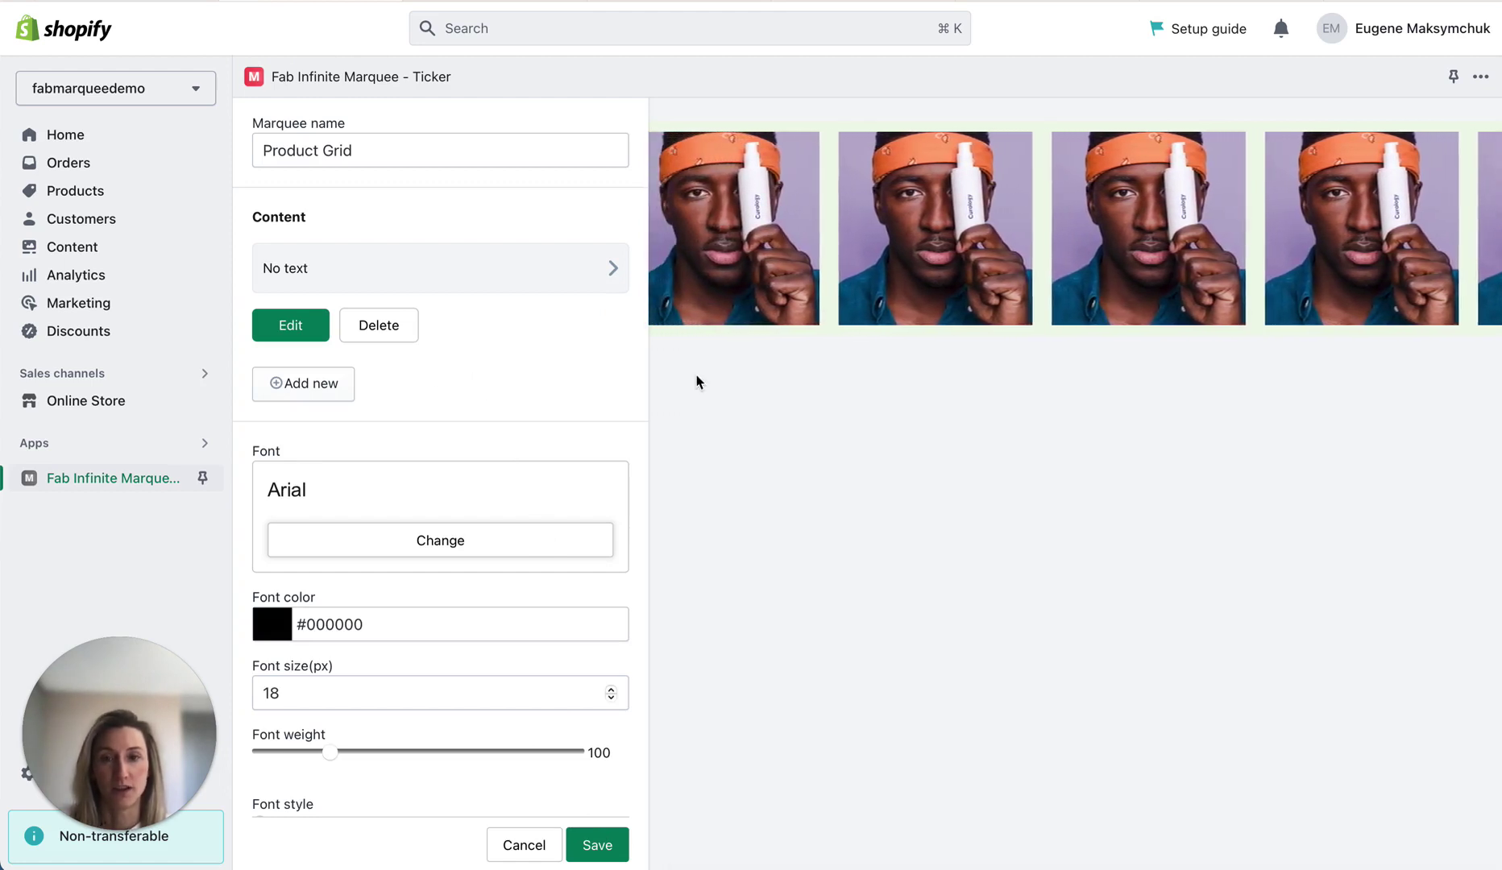
Step: Add and save a second image item using 2.jpg
{"action": "left_click", "coordinate": [314, 386]}
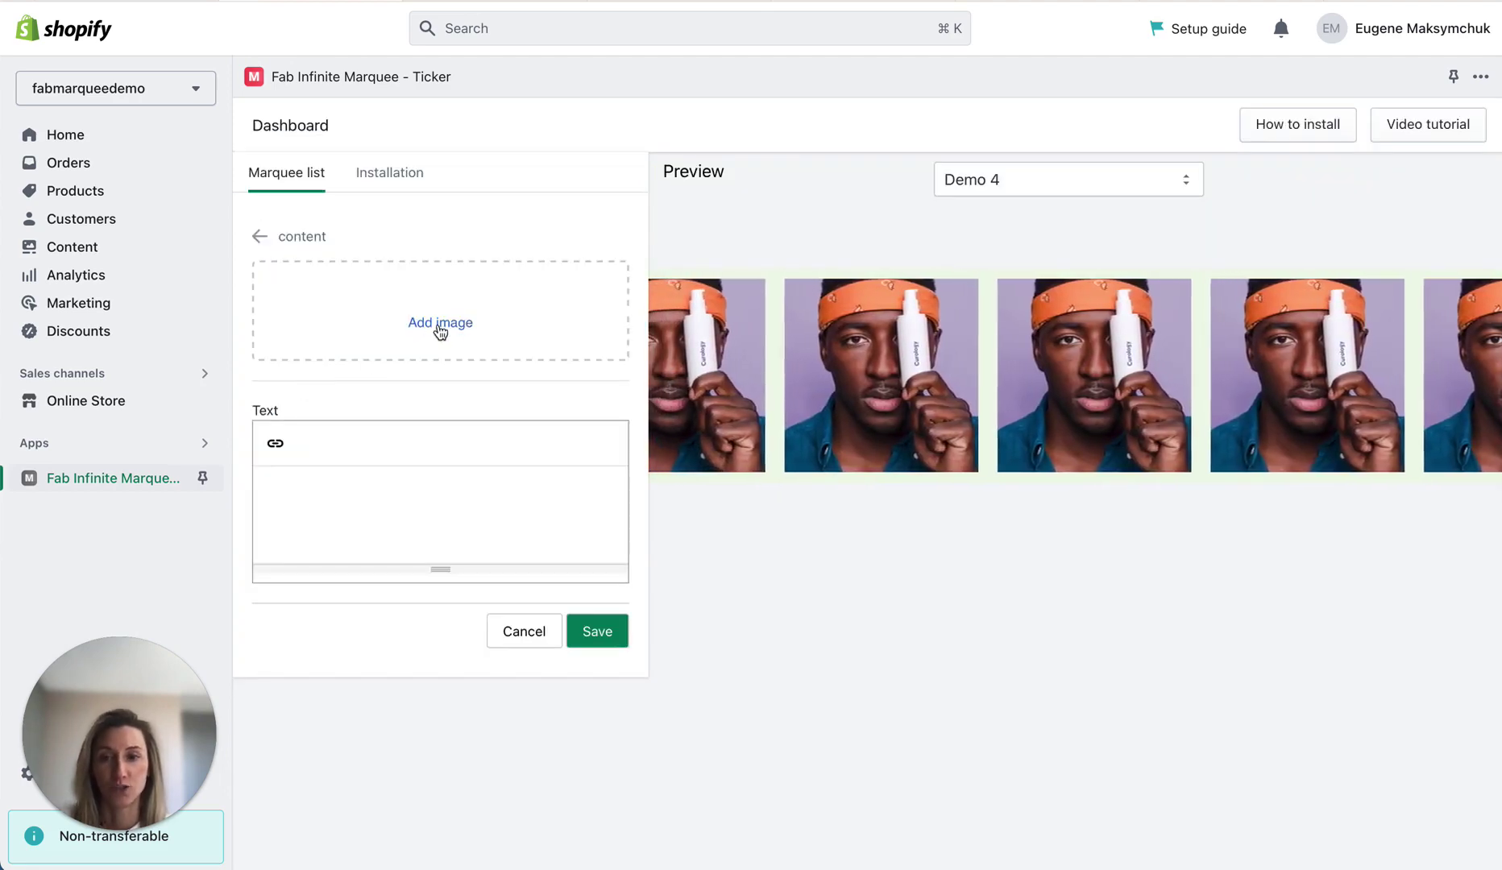
{"action": "left_click", "coordinate": [438, 326]}
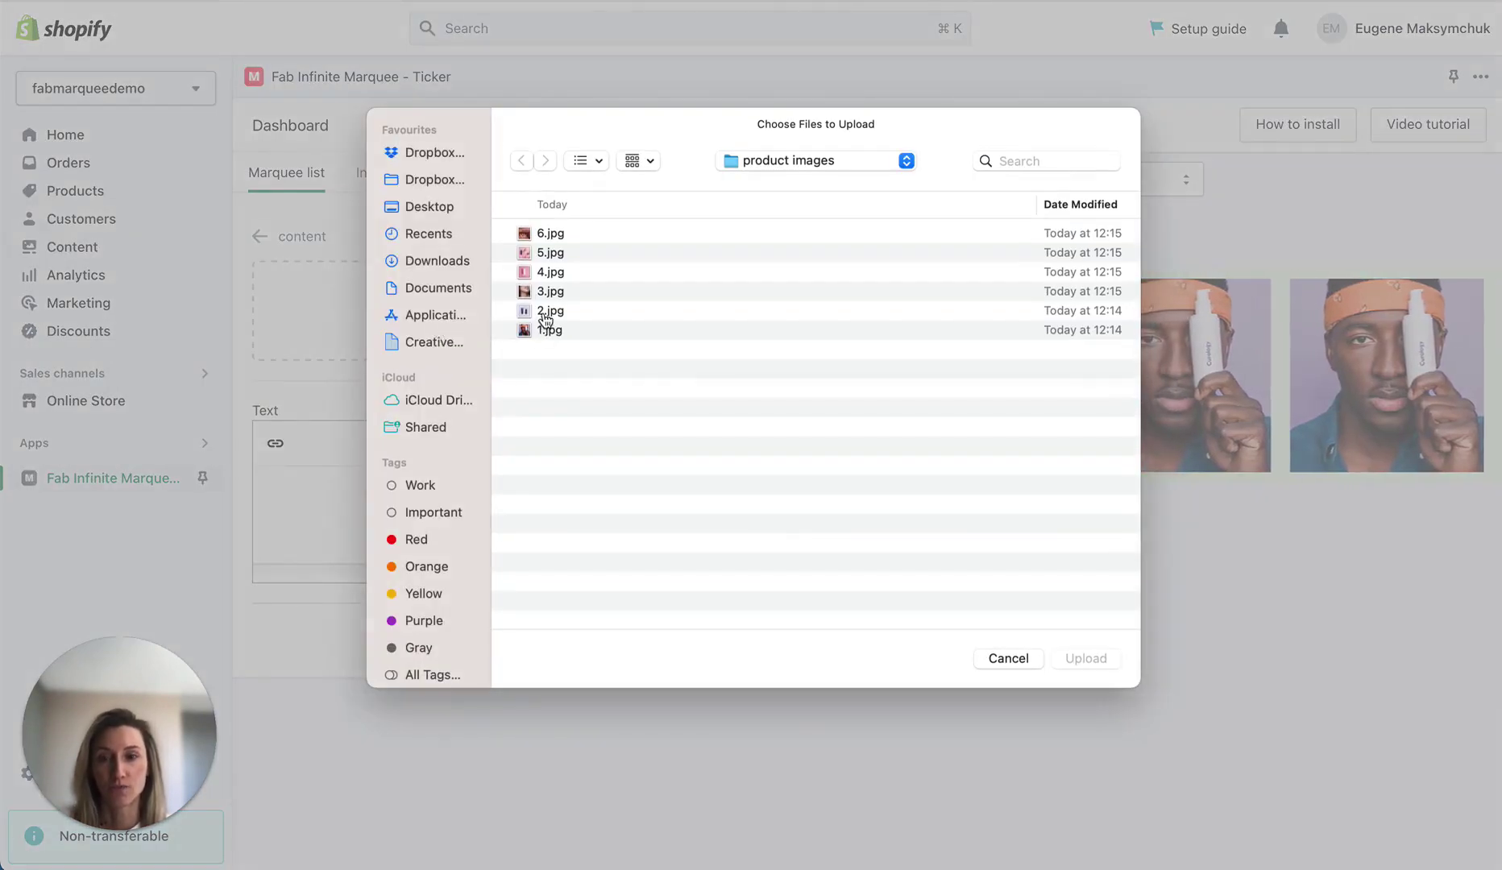
{"action": "left_click", "coordinate": [550, 310]}
{"action": "left_click", "coordinate": [1088, 659]}
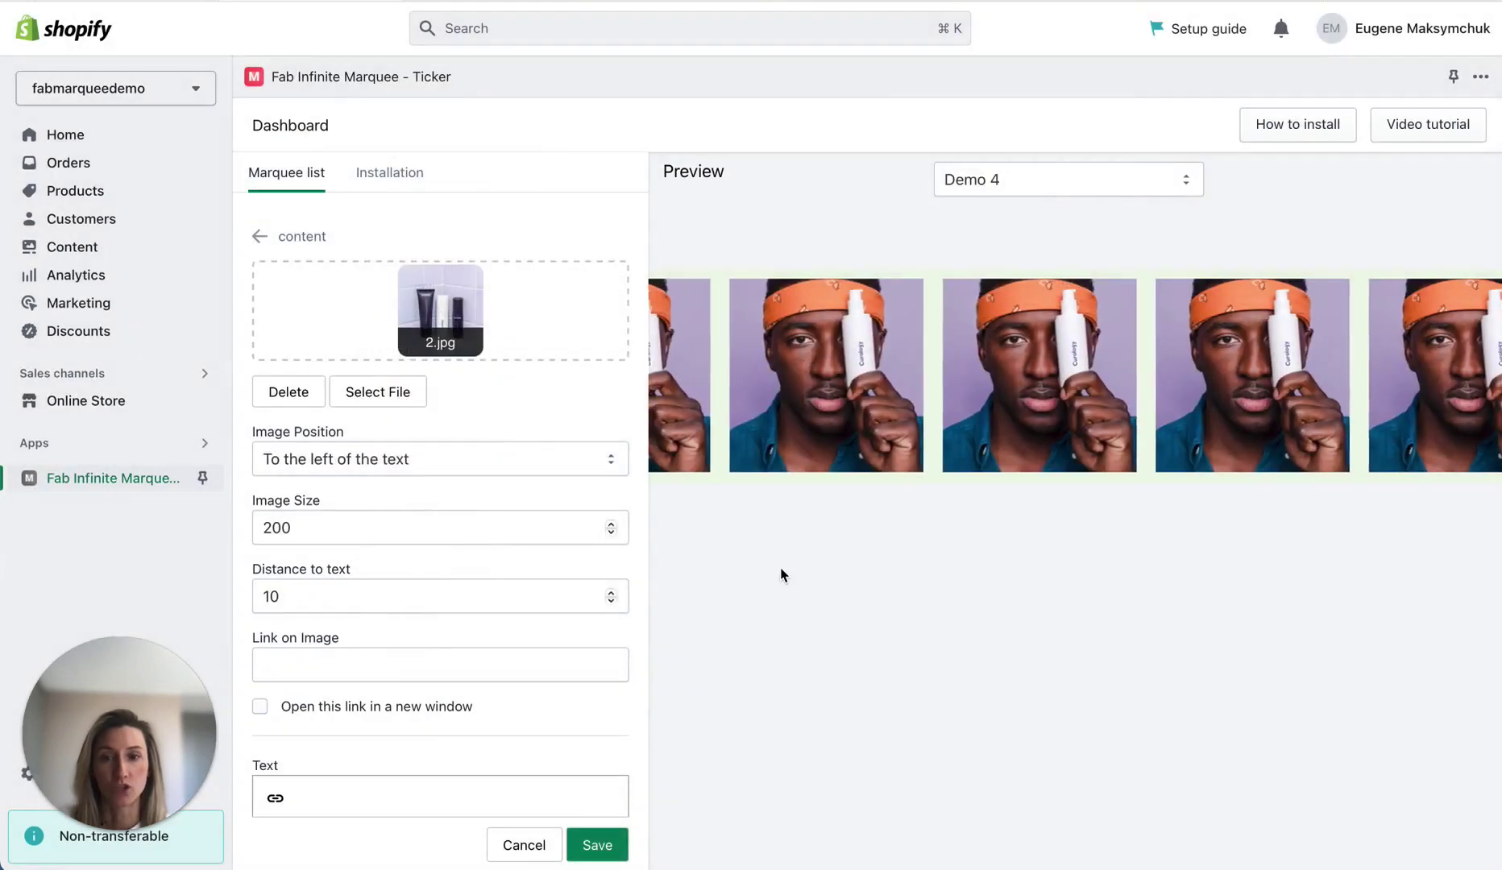
{"action": "scroll", "coordinate": [595, 450], "scroll_direction": "down", "scroll_amount": 3}
{"action": "left_click", "coordinate": [390, 476]}
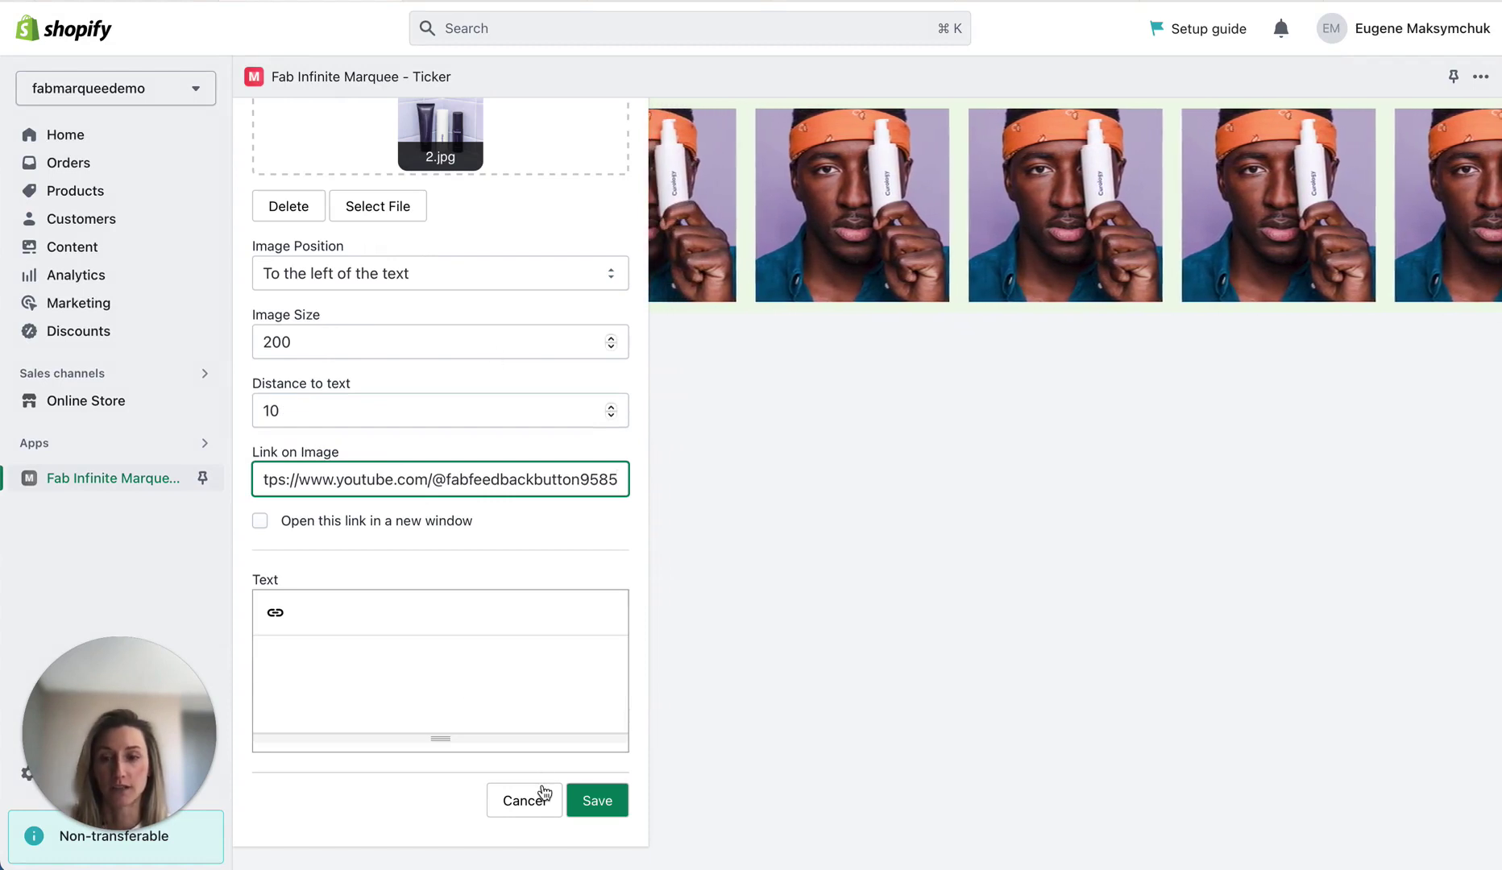
{"action": "left_click", "coordinate": [596, 802]}
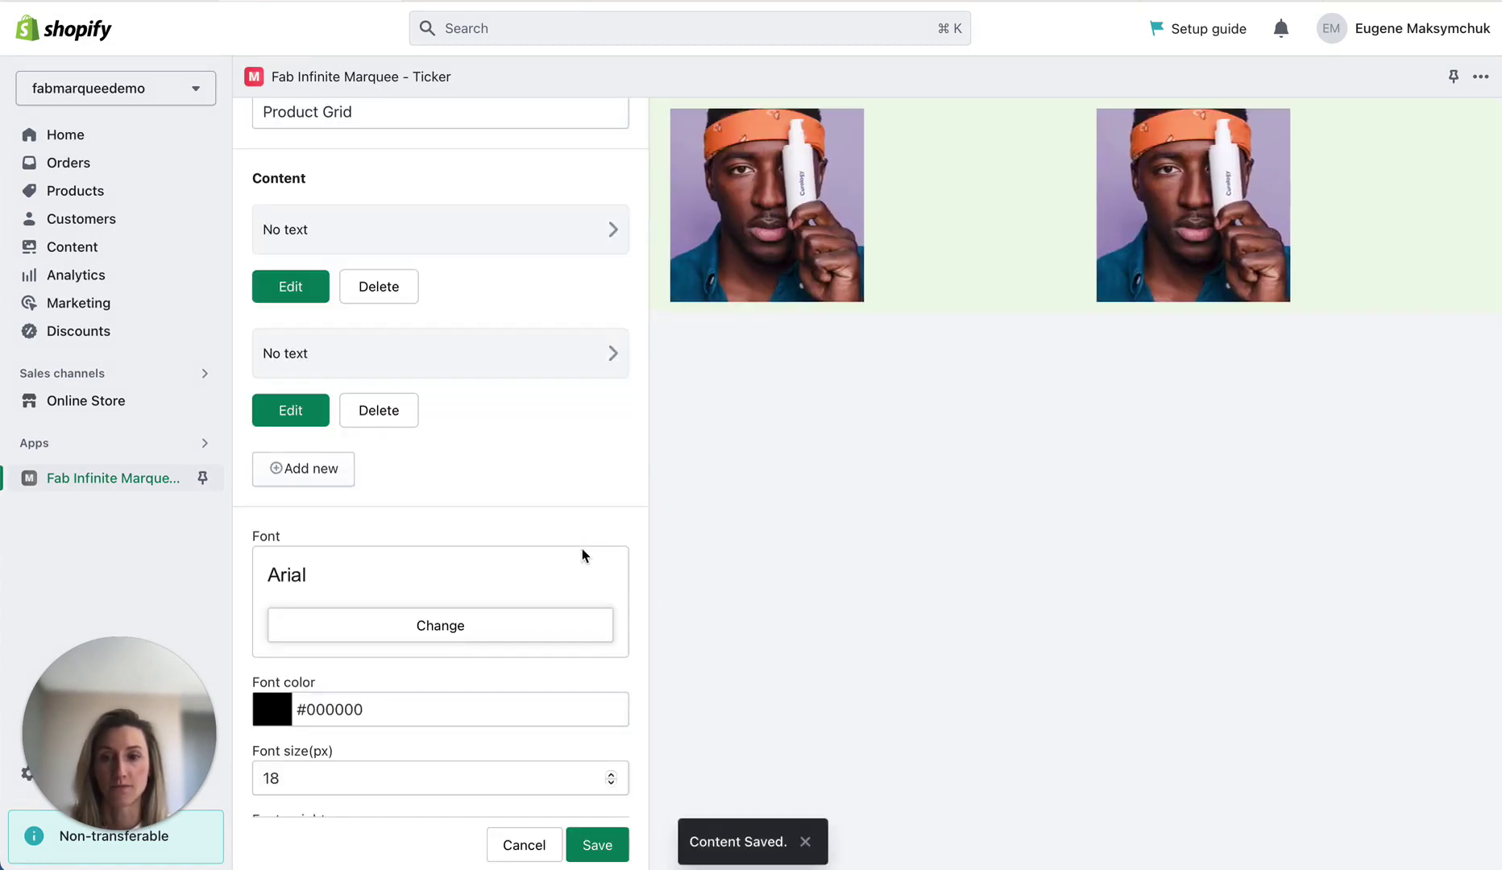
Step: Add and save a third image item using 3.jpg with its link
{"action": "scroll", "coordinate": [557, 368], "scroll_direction": "up", "scroll_amount": 3}
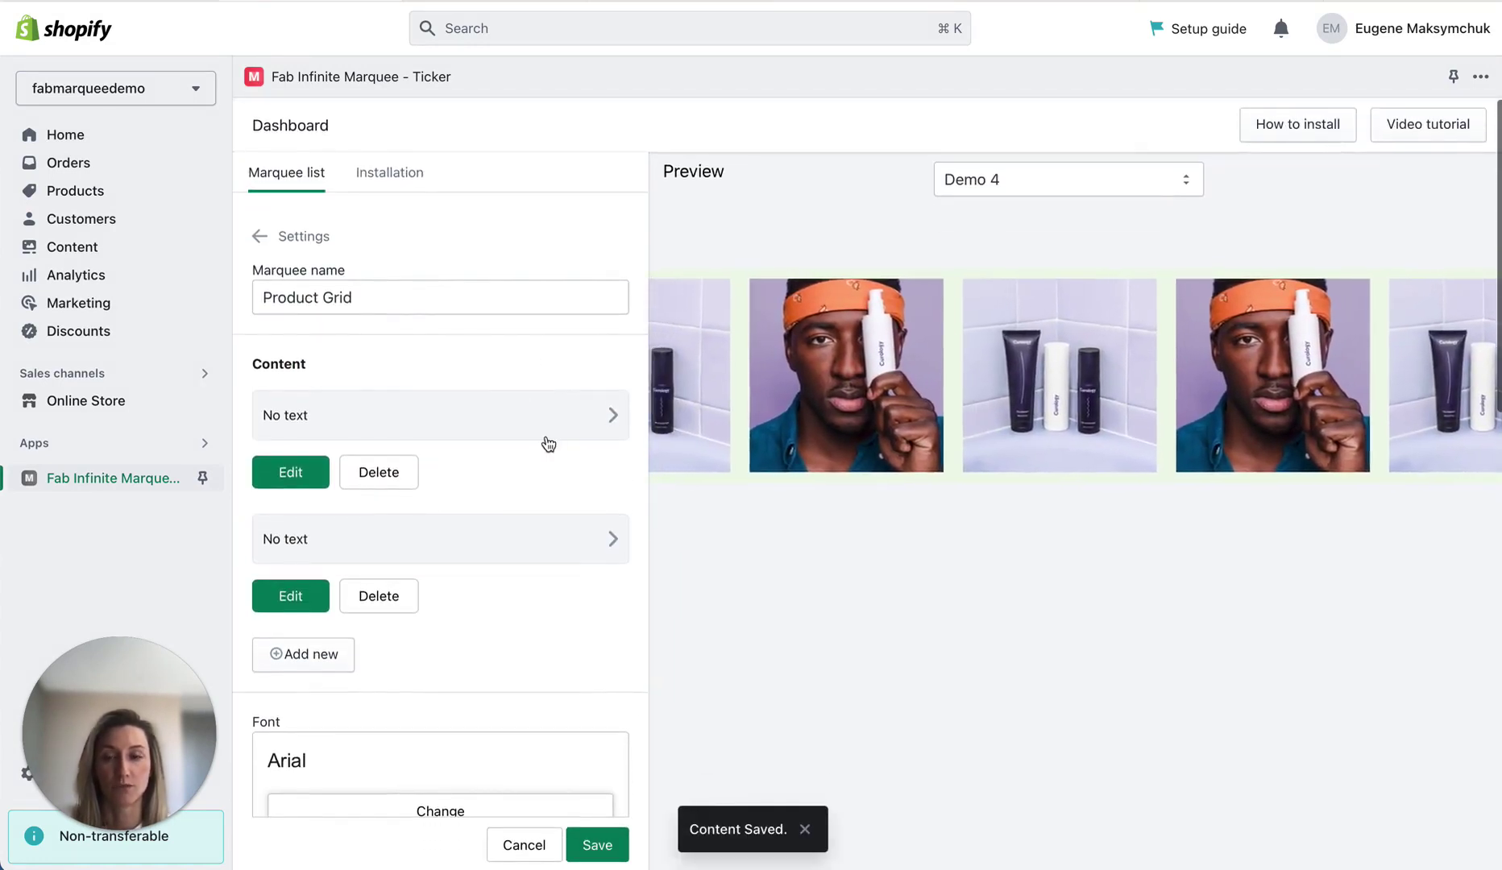
{"action": "left_click", "coordinate": [320, 671]}
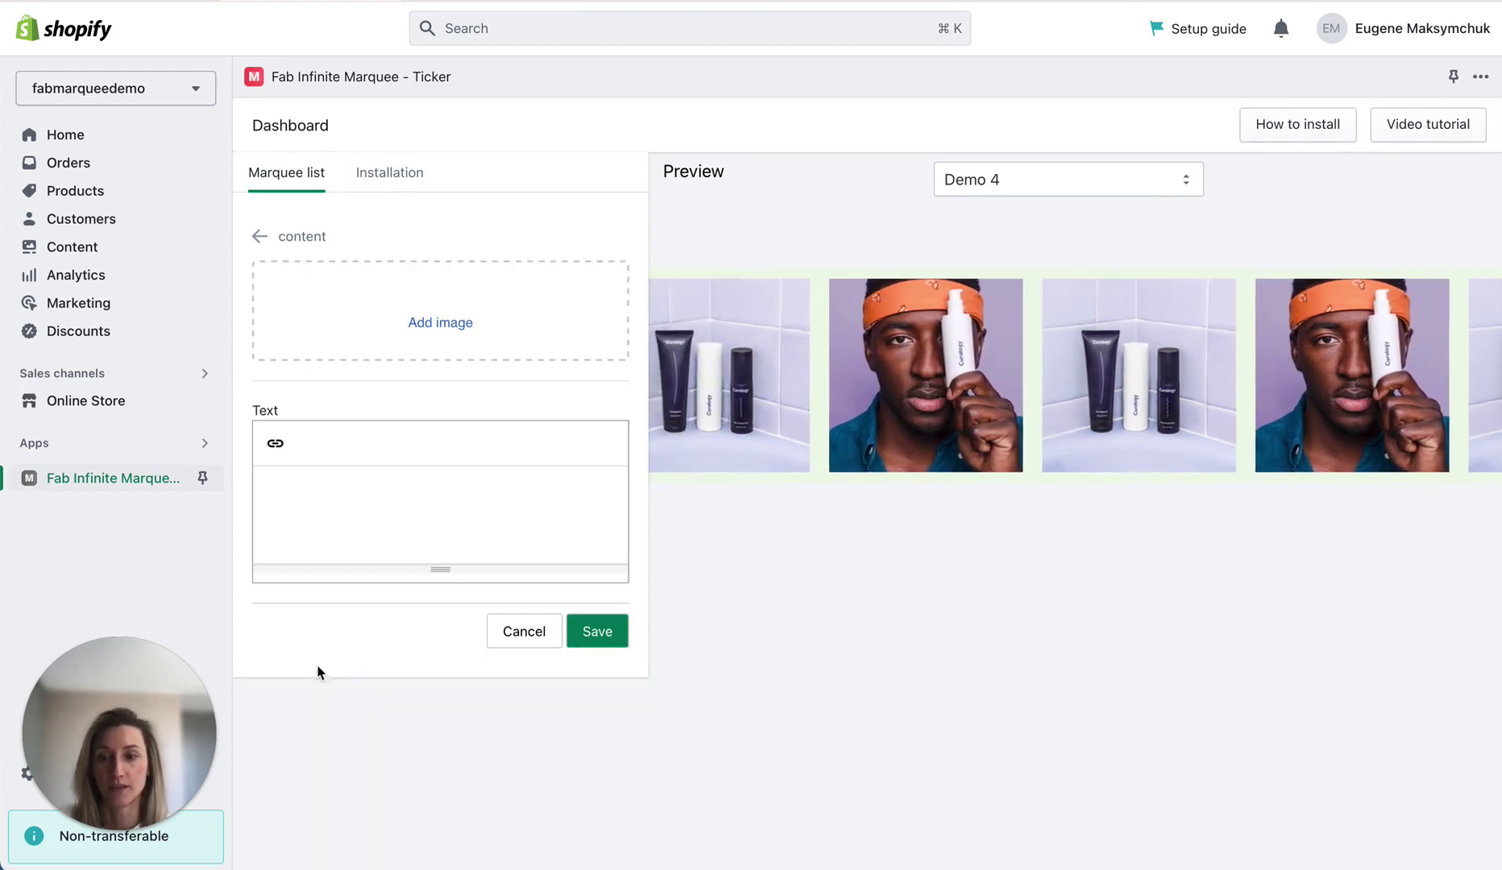
{"action": "left_click", "coordinate": [446, 330]}
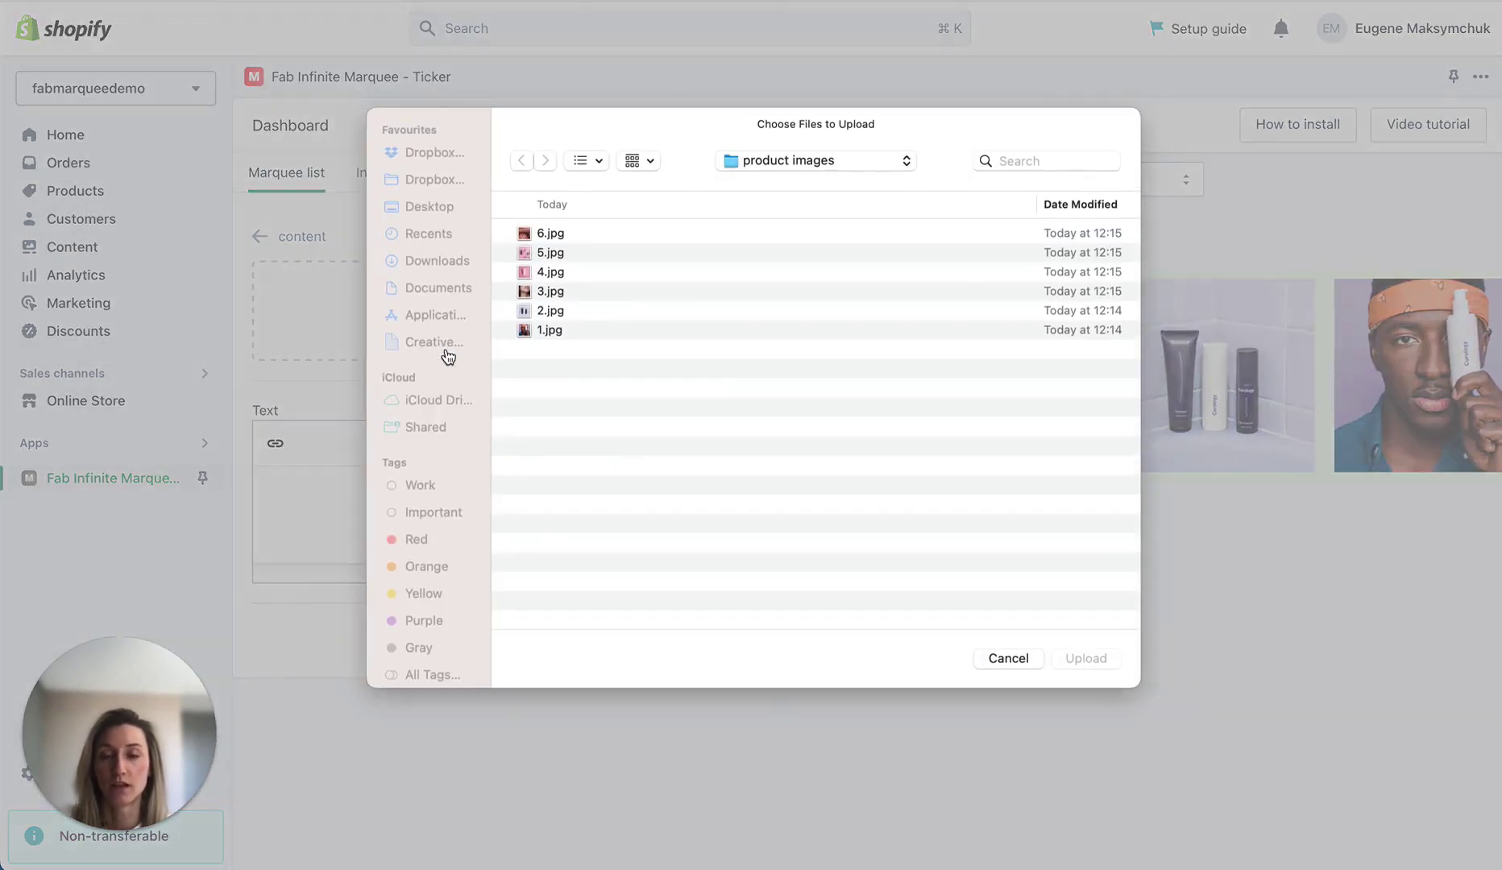
{"action": "left_click", "coordinate": [589, 297]}
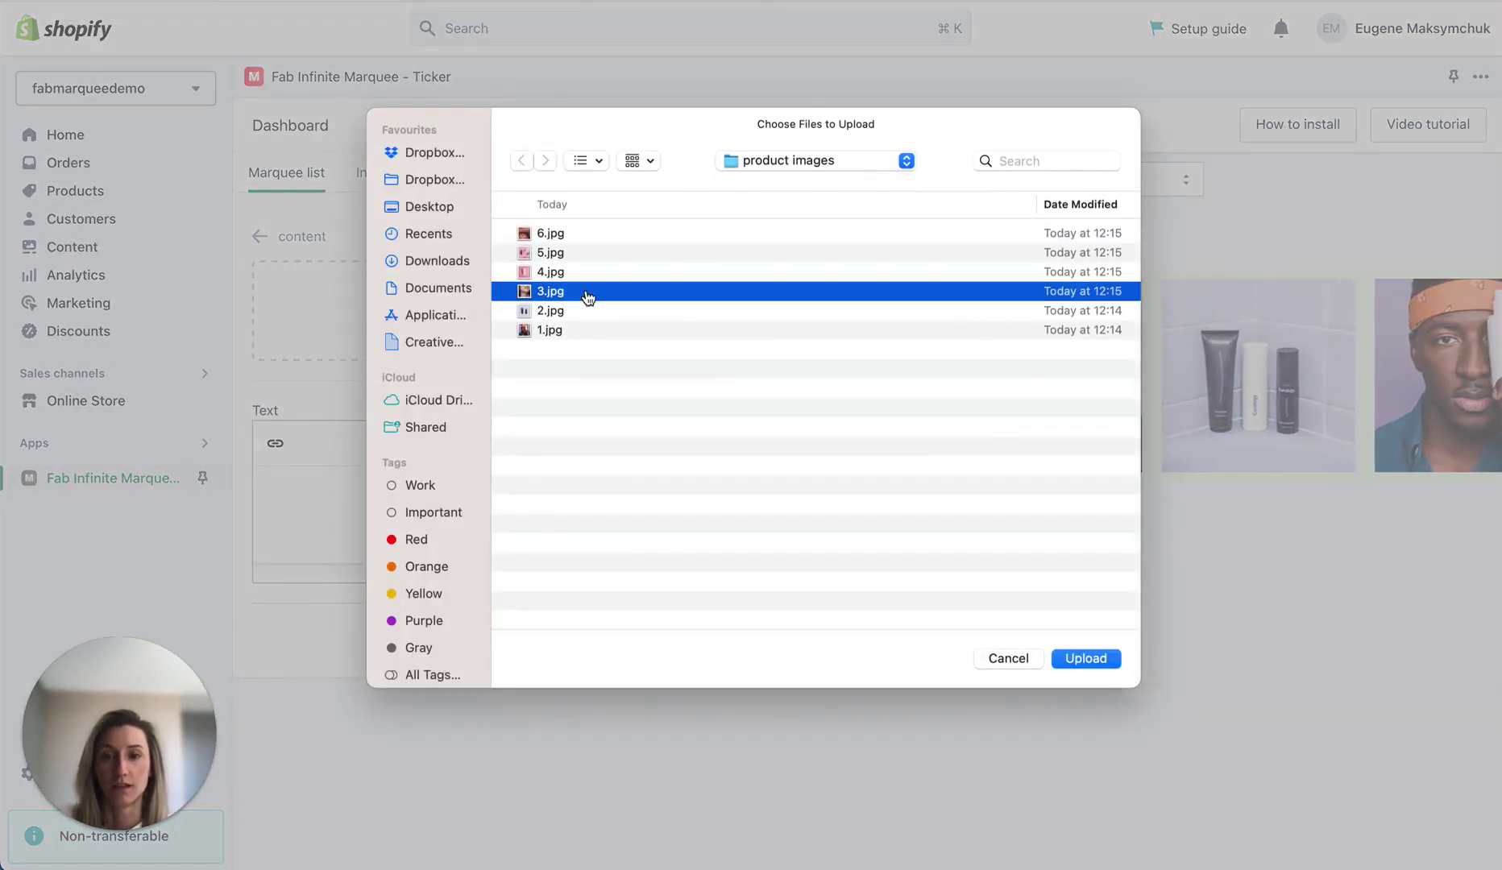
{"action": "left_click", "coordinate": [1090, 661]}
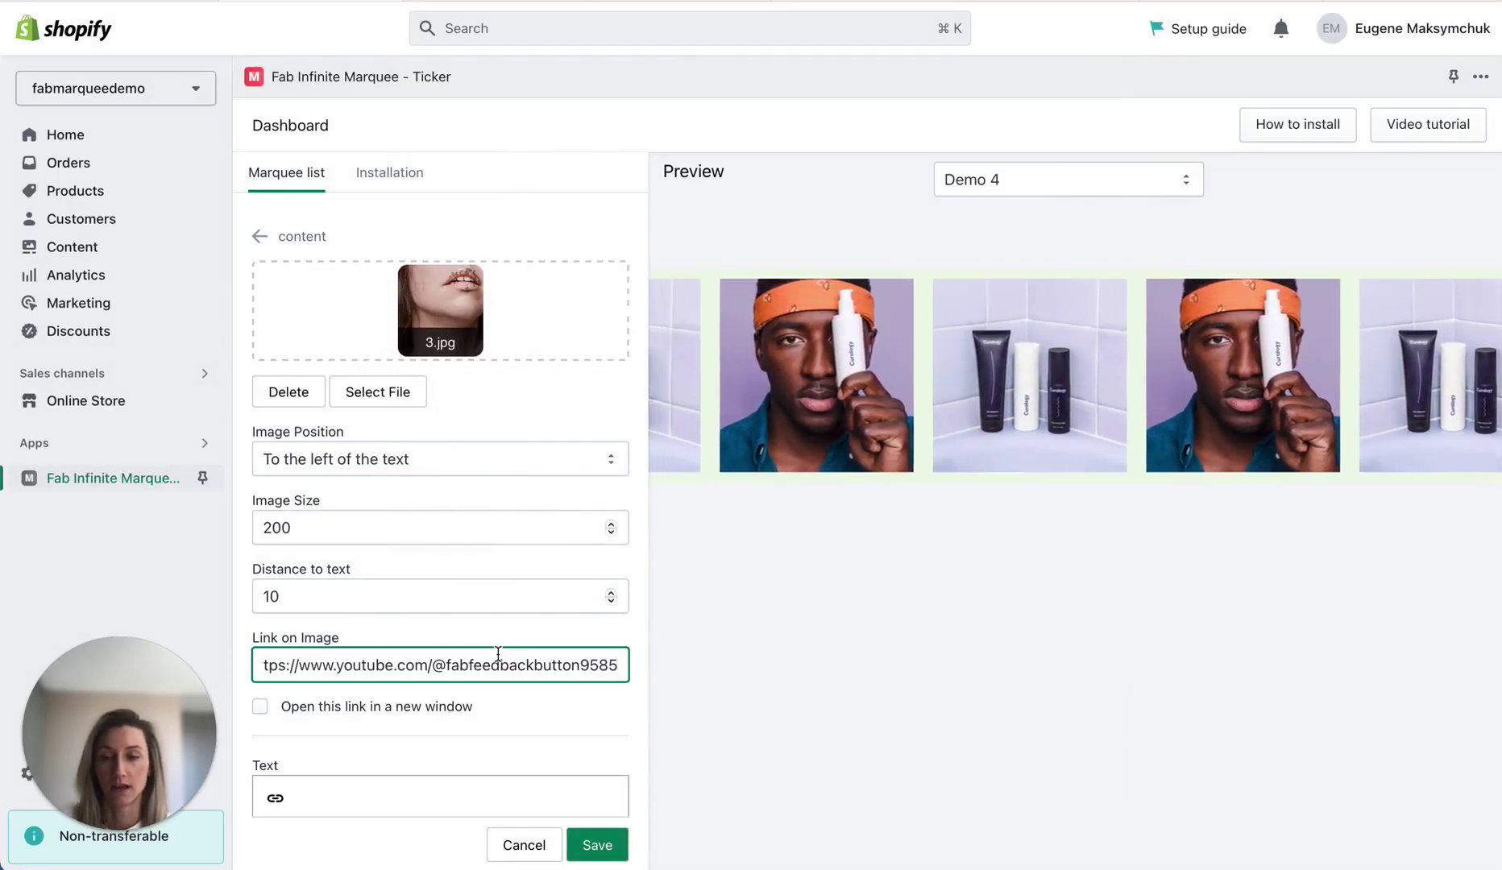
{"action": "scroll", "coordinate": [370, 582], "scroll_direction": "down", "scroll_amount": 1}
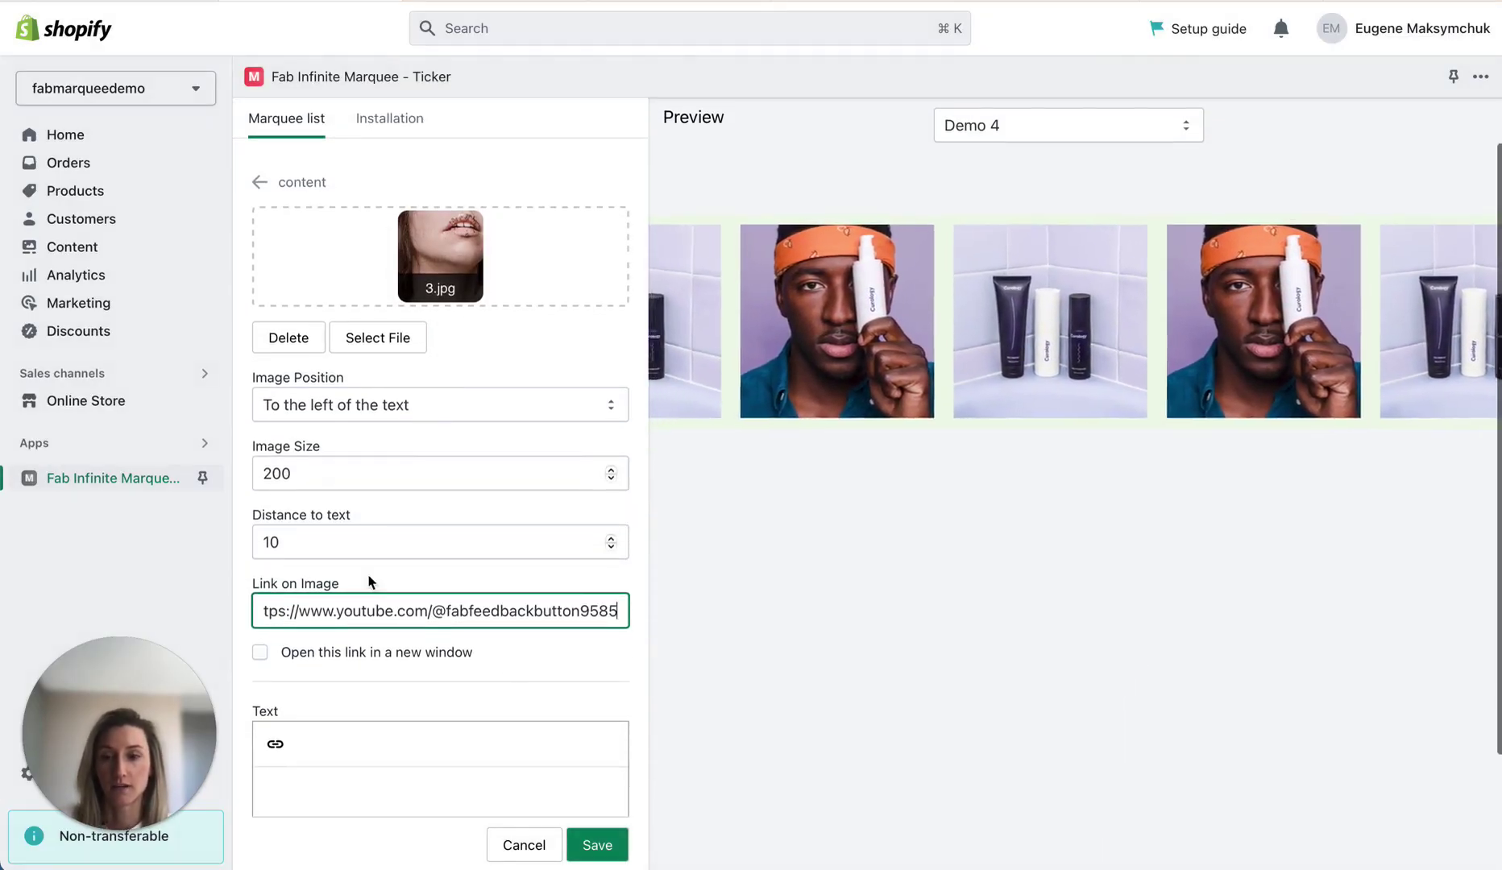
{"action": "left_click", "coordinate": [597, 846]}
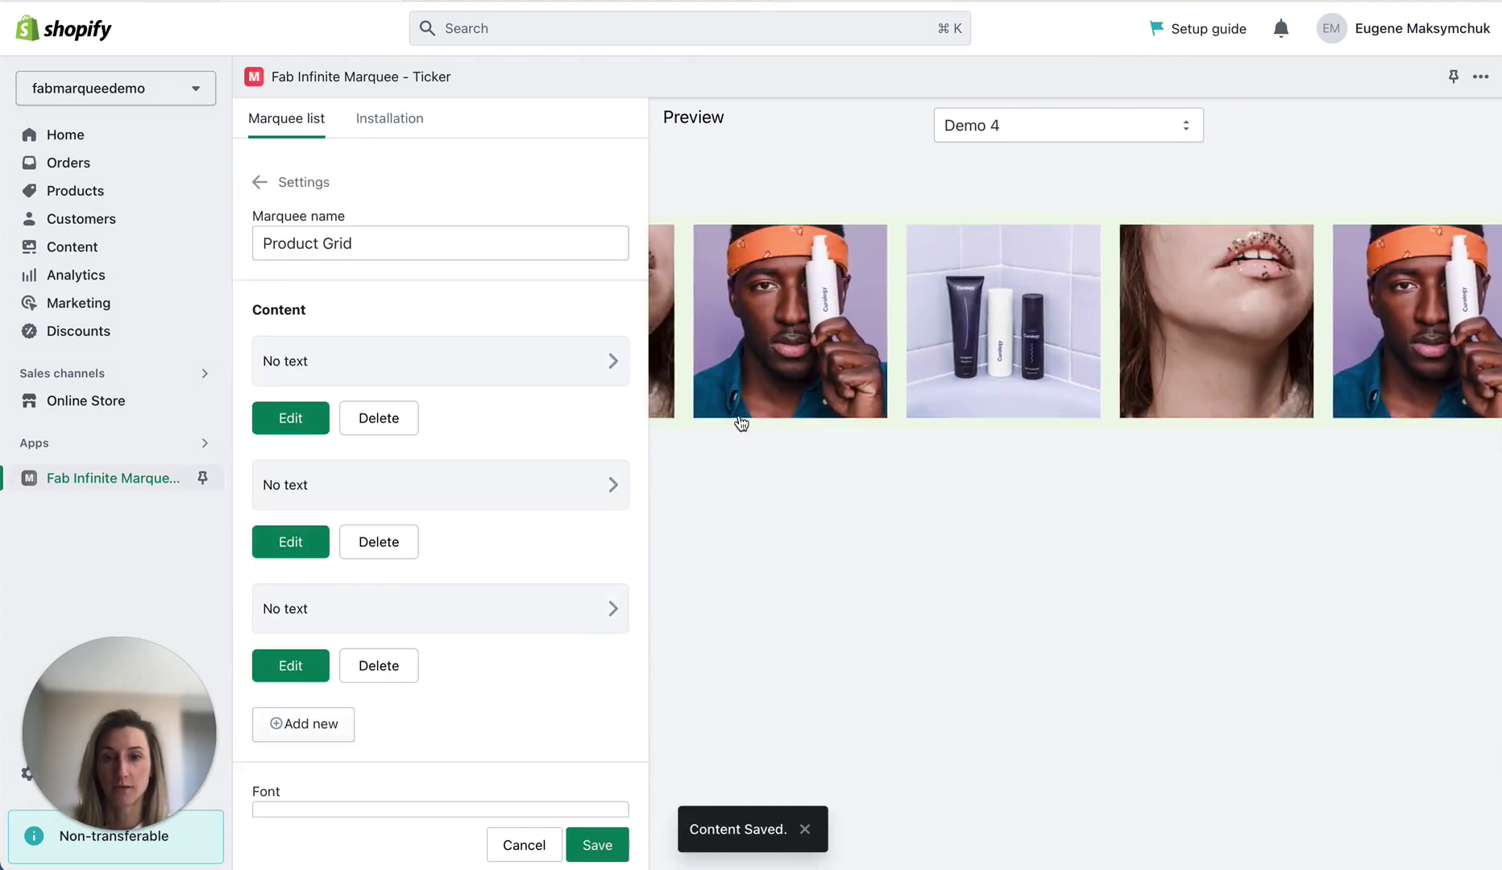
Step: Add 4.jpg as a fourth image item linked to the YouTube URL and save it
{"action": "left_click", "coordinate": [331, 728]}
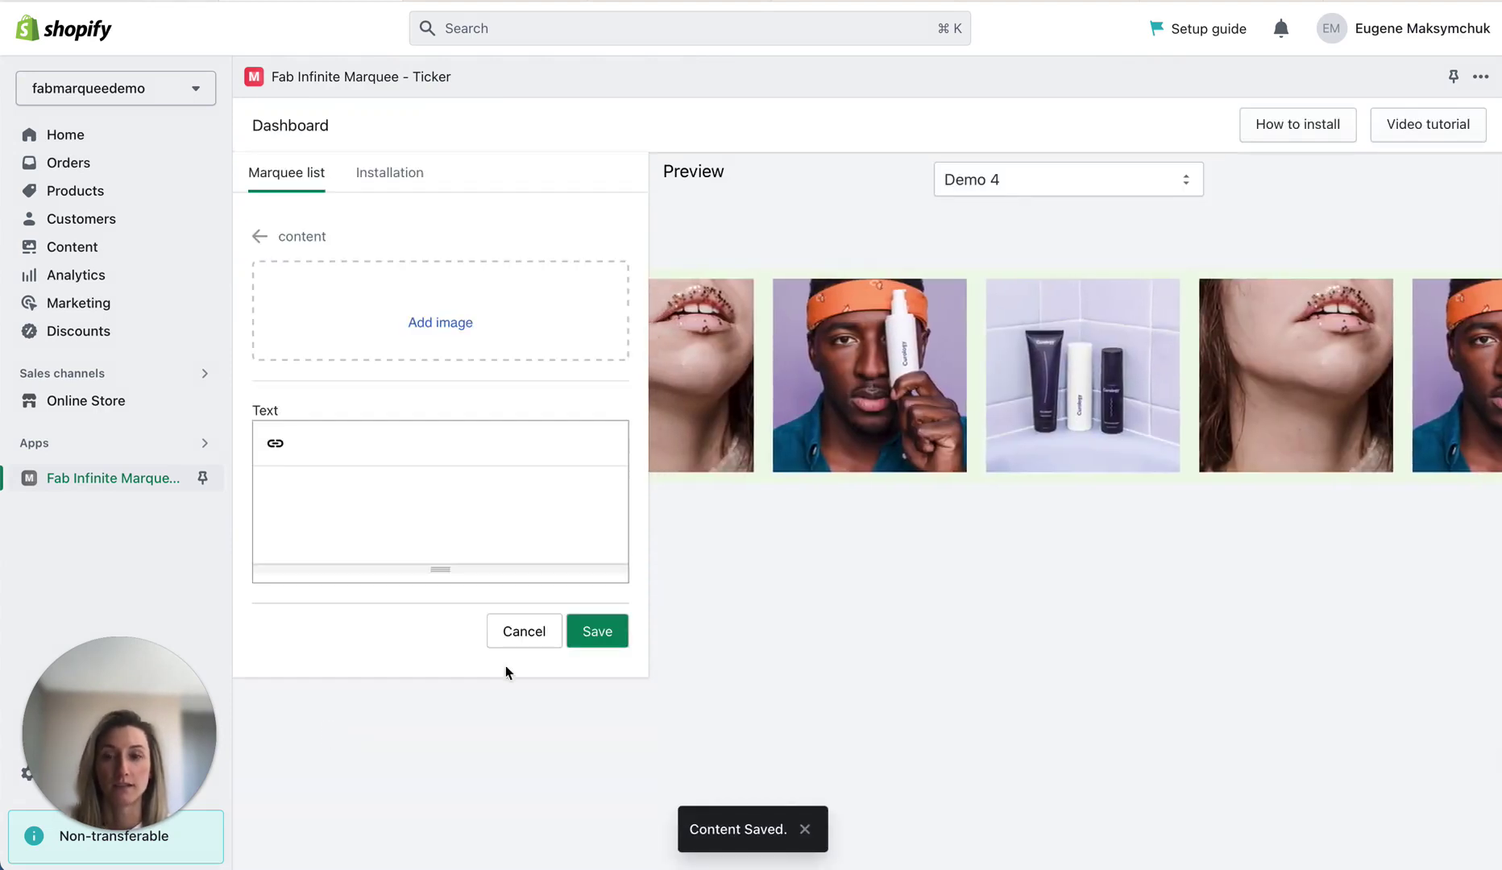
{"action": "left_click", "coordinate": [452, 328]}
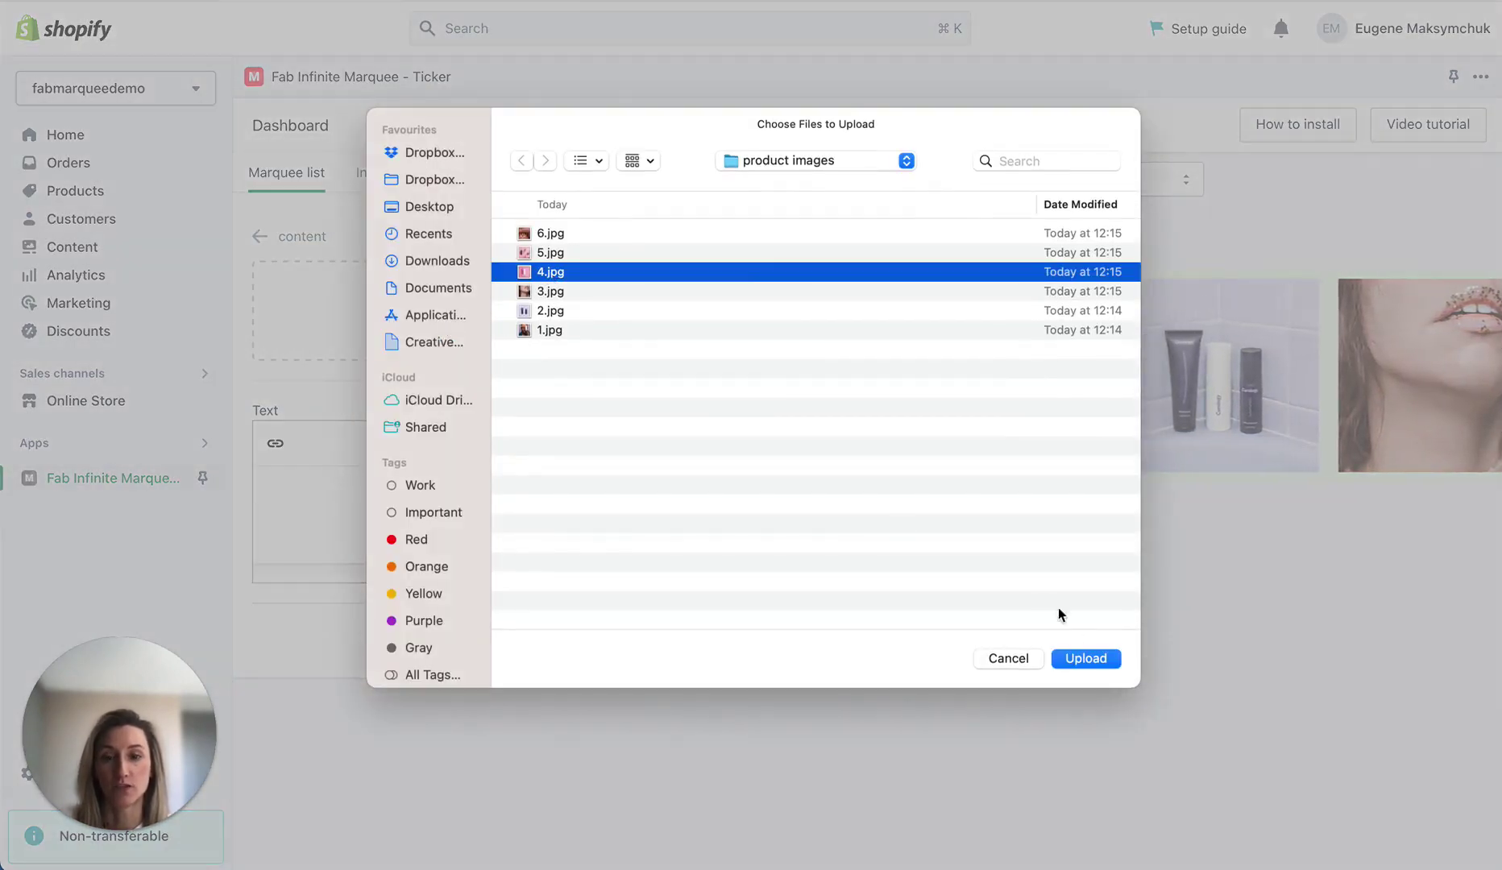
{"action": "left_click", "coordinate": [1085, 659]}
{"action": "scroll", "coordinate": [621, 645], "scroll_direction": "down", "scroll_amount": 2}
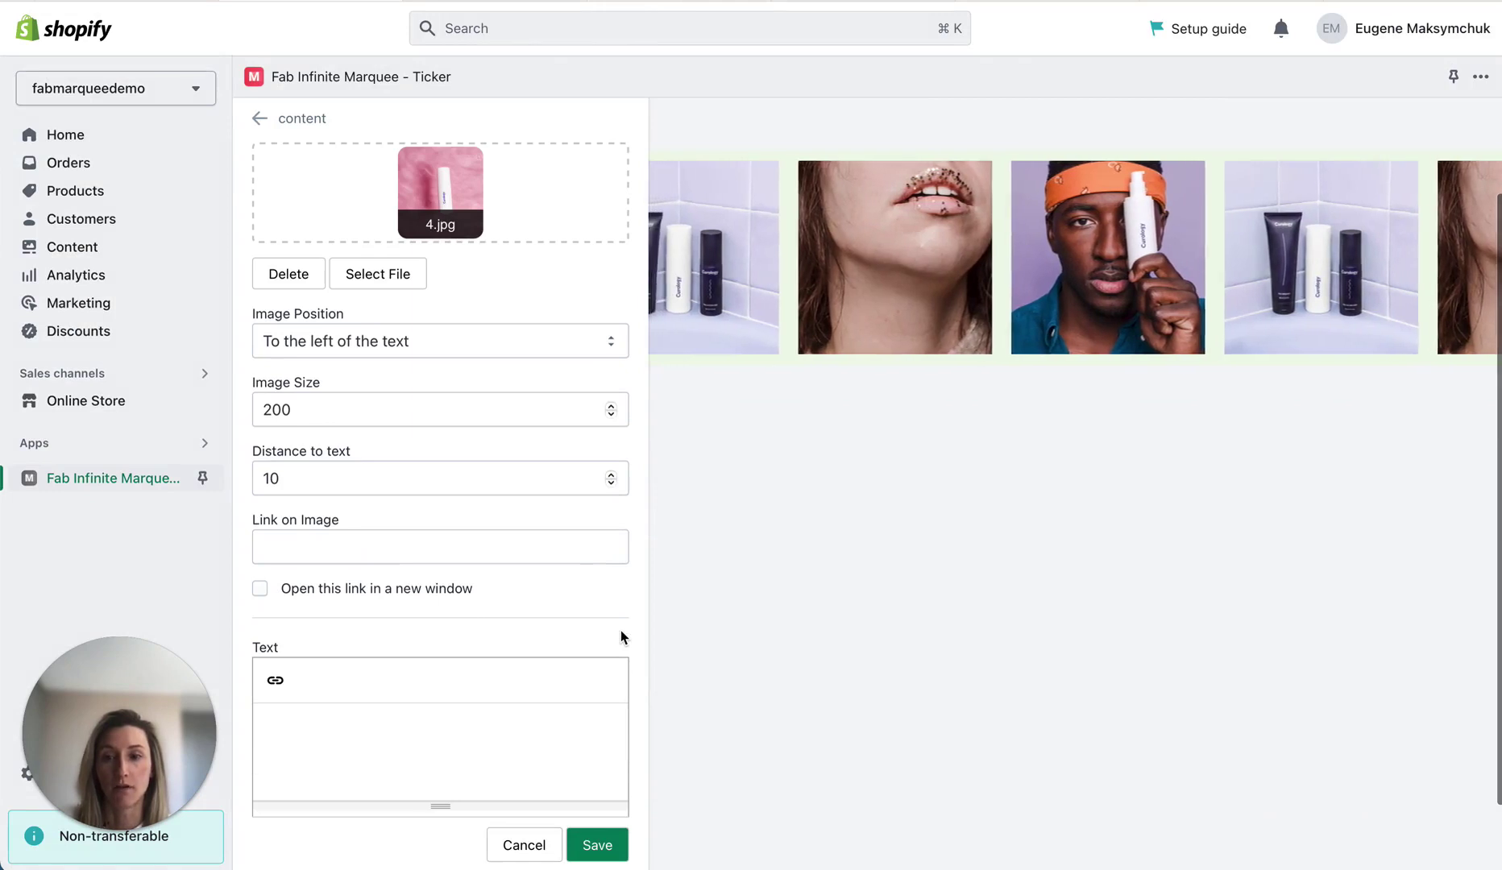
{"action": "left_click", "coordinate": [431, 548]}
{"action": "type", "text": "https://www.youtube.com/@fabfeedbackbutton9585"}
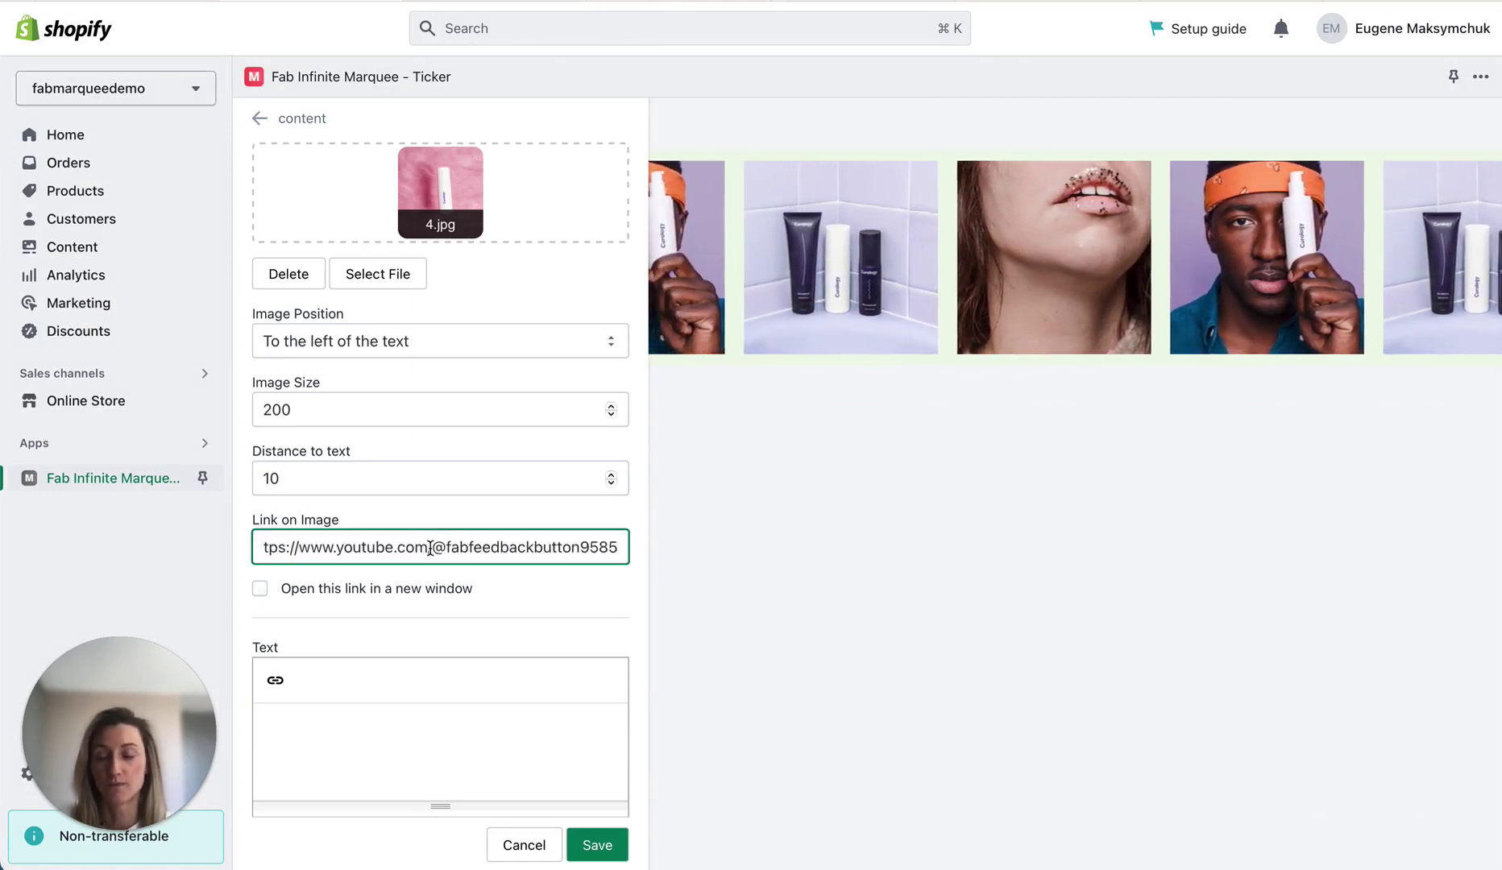
{"action": "left_click", "coordinate": [597, 844]}
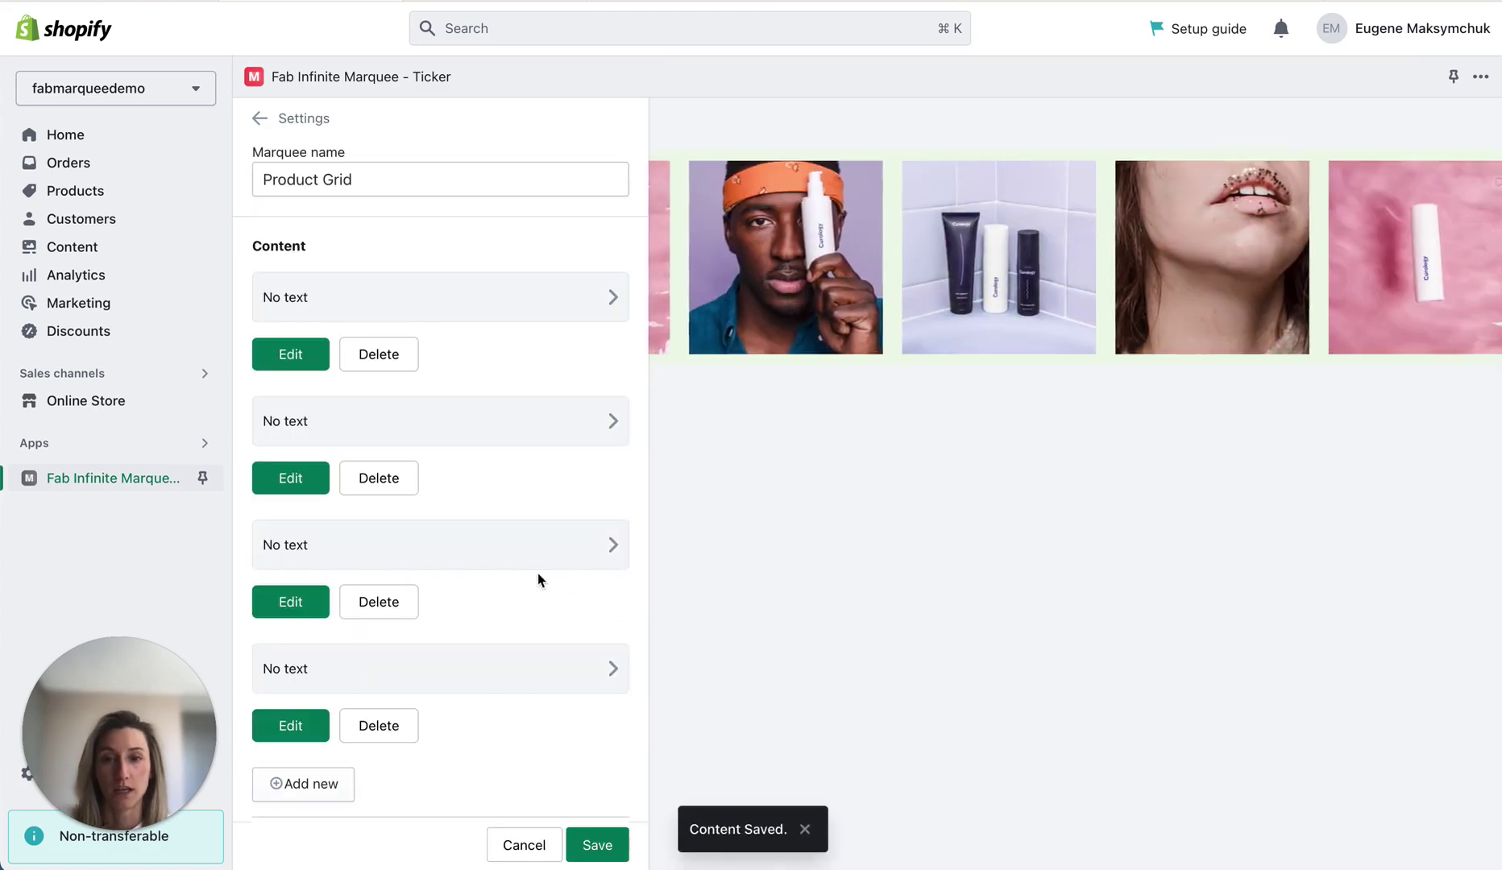
Step: Bring up the preset palette for the background colour, currently rgba(238,246,233,1)
{"action": "scroll", "coordinate": [427, 675], "scroll_direction": "down", "scroll_amount": 5}
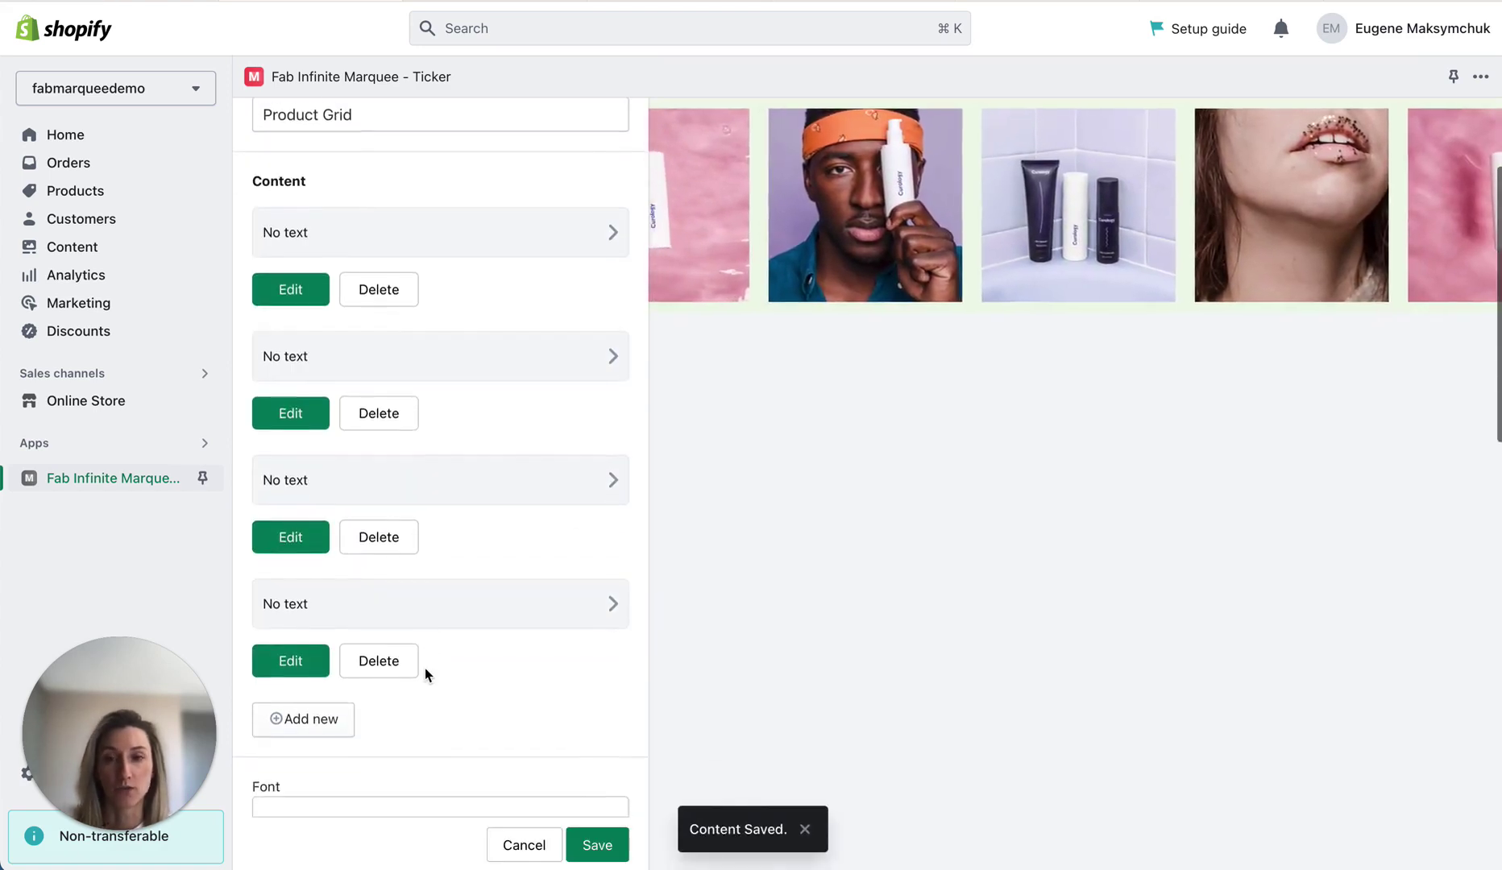
{"action": "scroll", "coordinate": [427, 675], "scroll_direction": "down", "scroll_amount": 2}
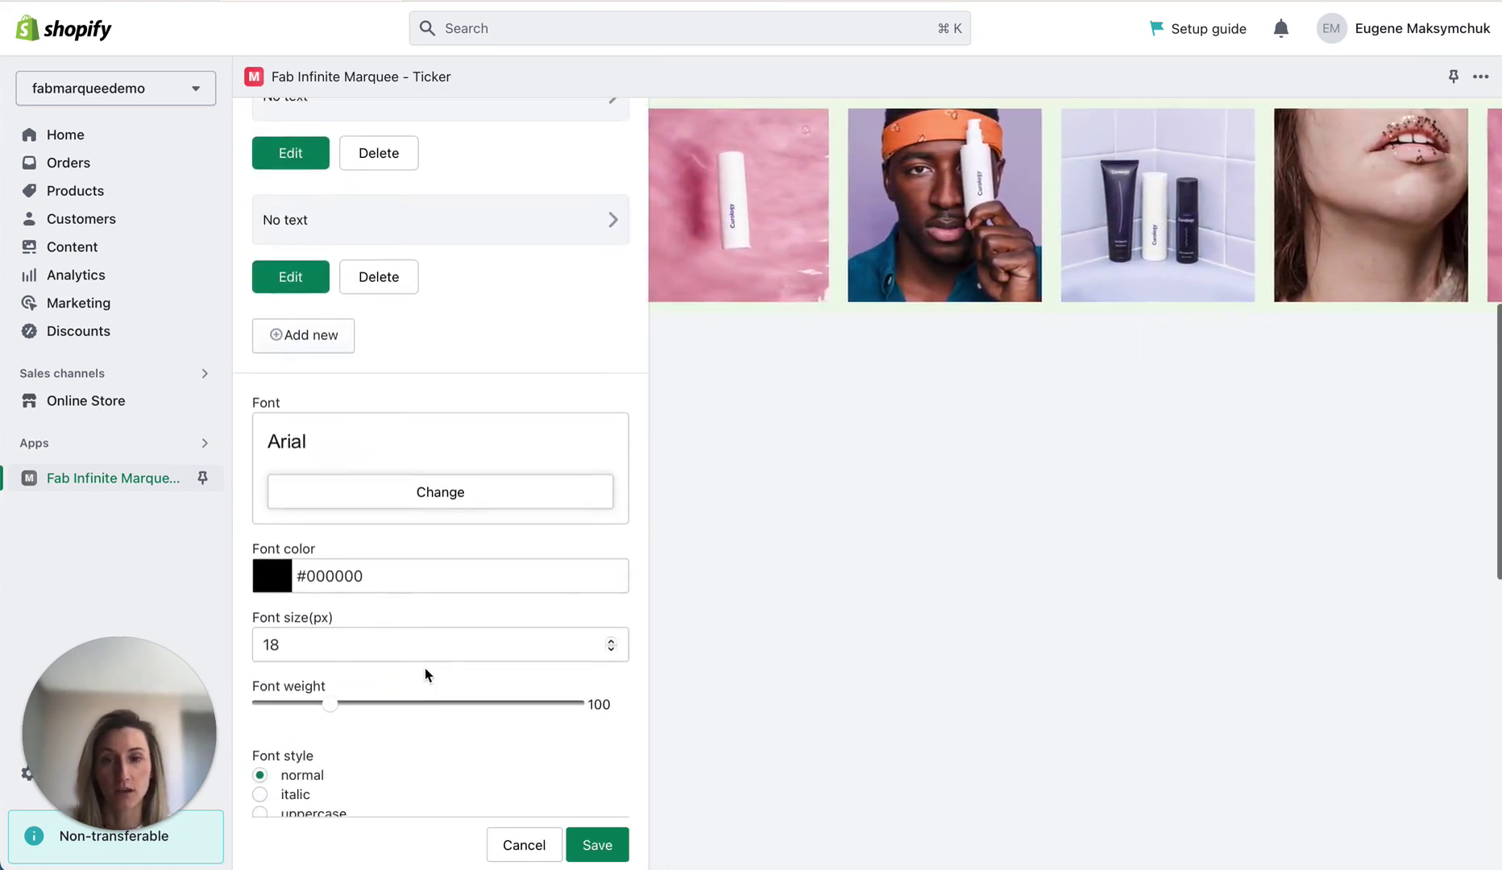
{"action": "scroll", "coordinate": [426, 675], "scroll_direction": "down", "scroll_amount": 7}
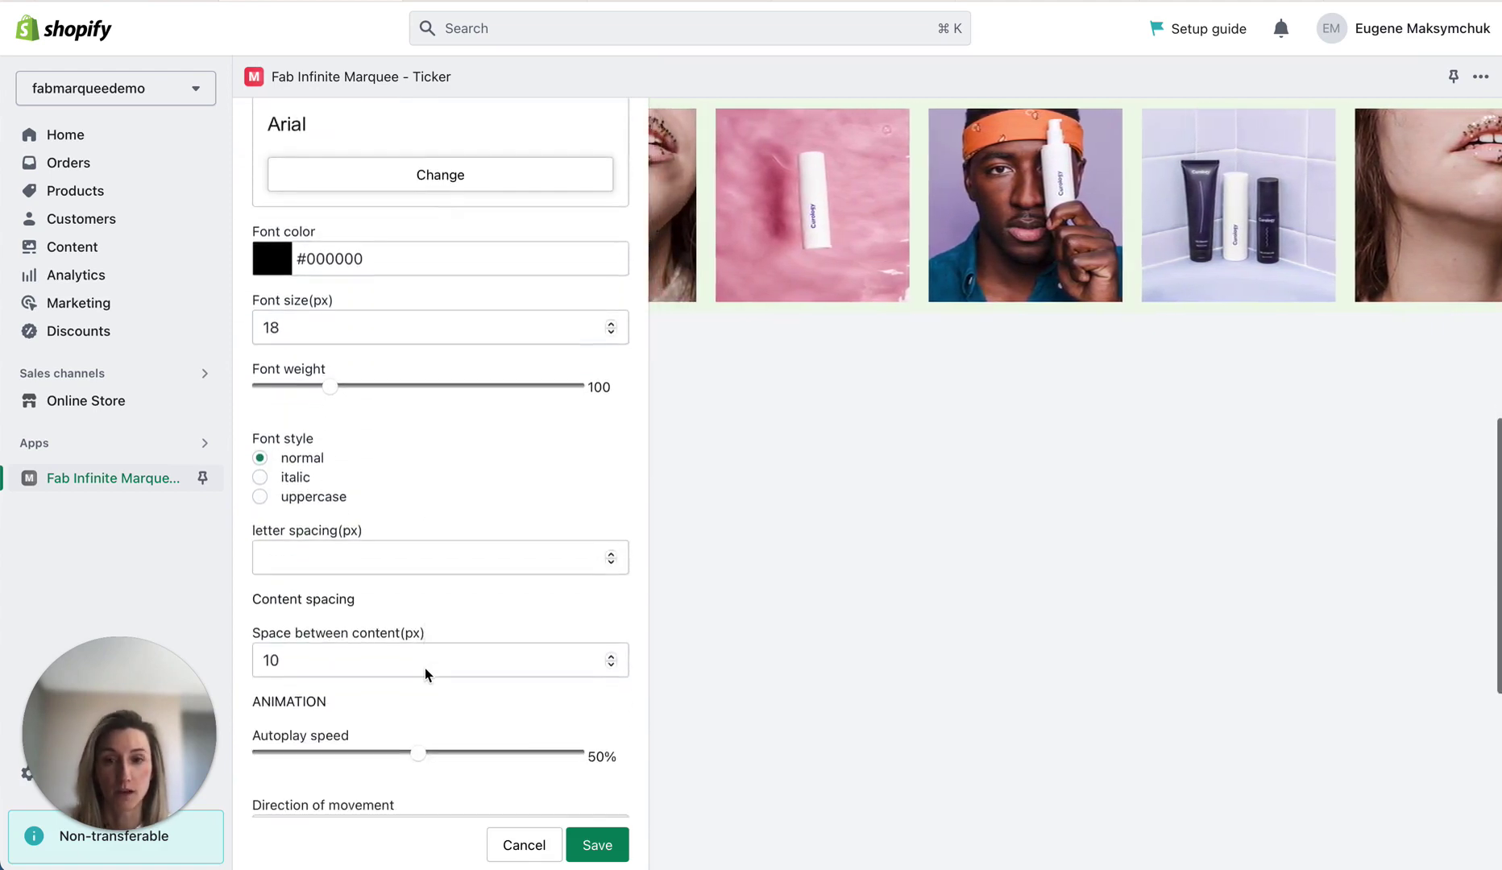
{"action": "scroll", "coordinate": [424, 668], "scroll_direction": "down", "scroll_amount": 1}
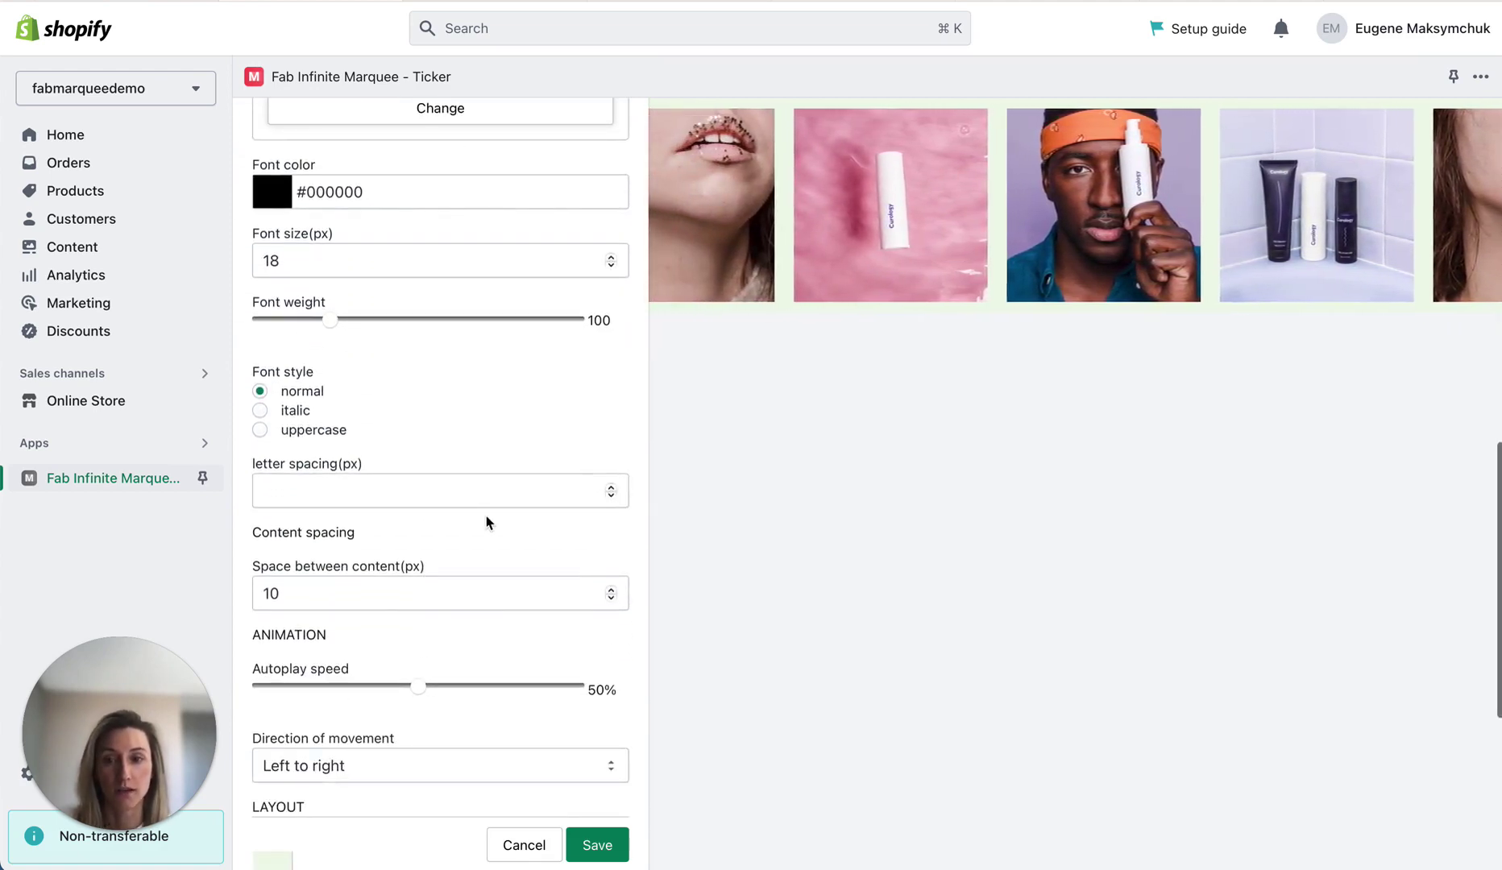
{"action": "scroll", "coordinate": [487, 522], "scroll_direction": "down", "scroll_amount": 8}
{"action": "left_click", "coordinate": [273, 461]}
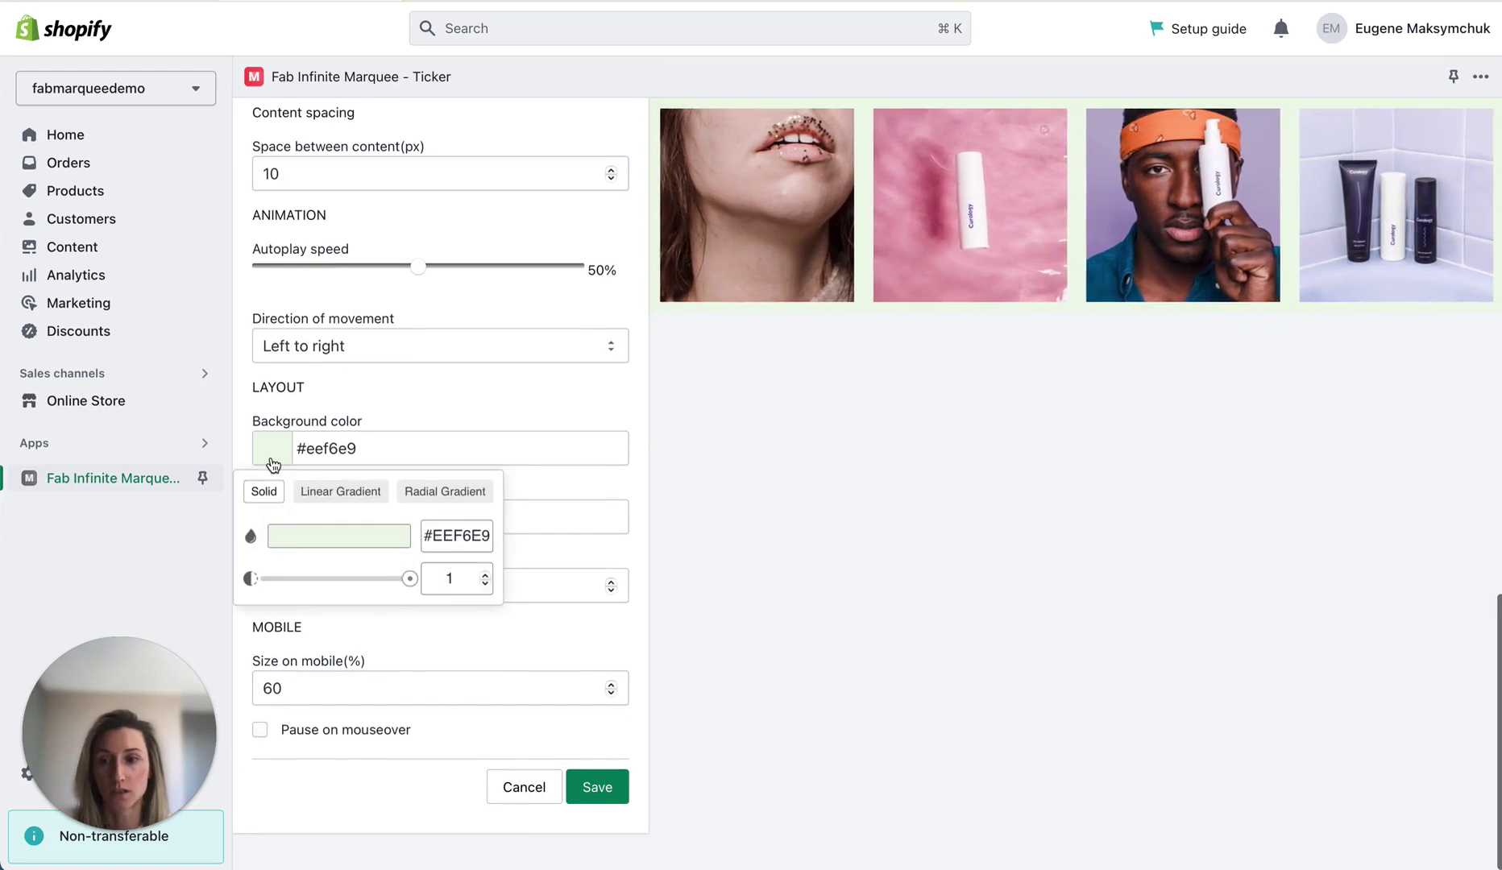
{"action": "left_click", "coordinate": [378, 534]}
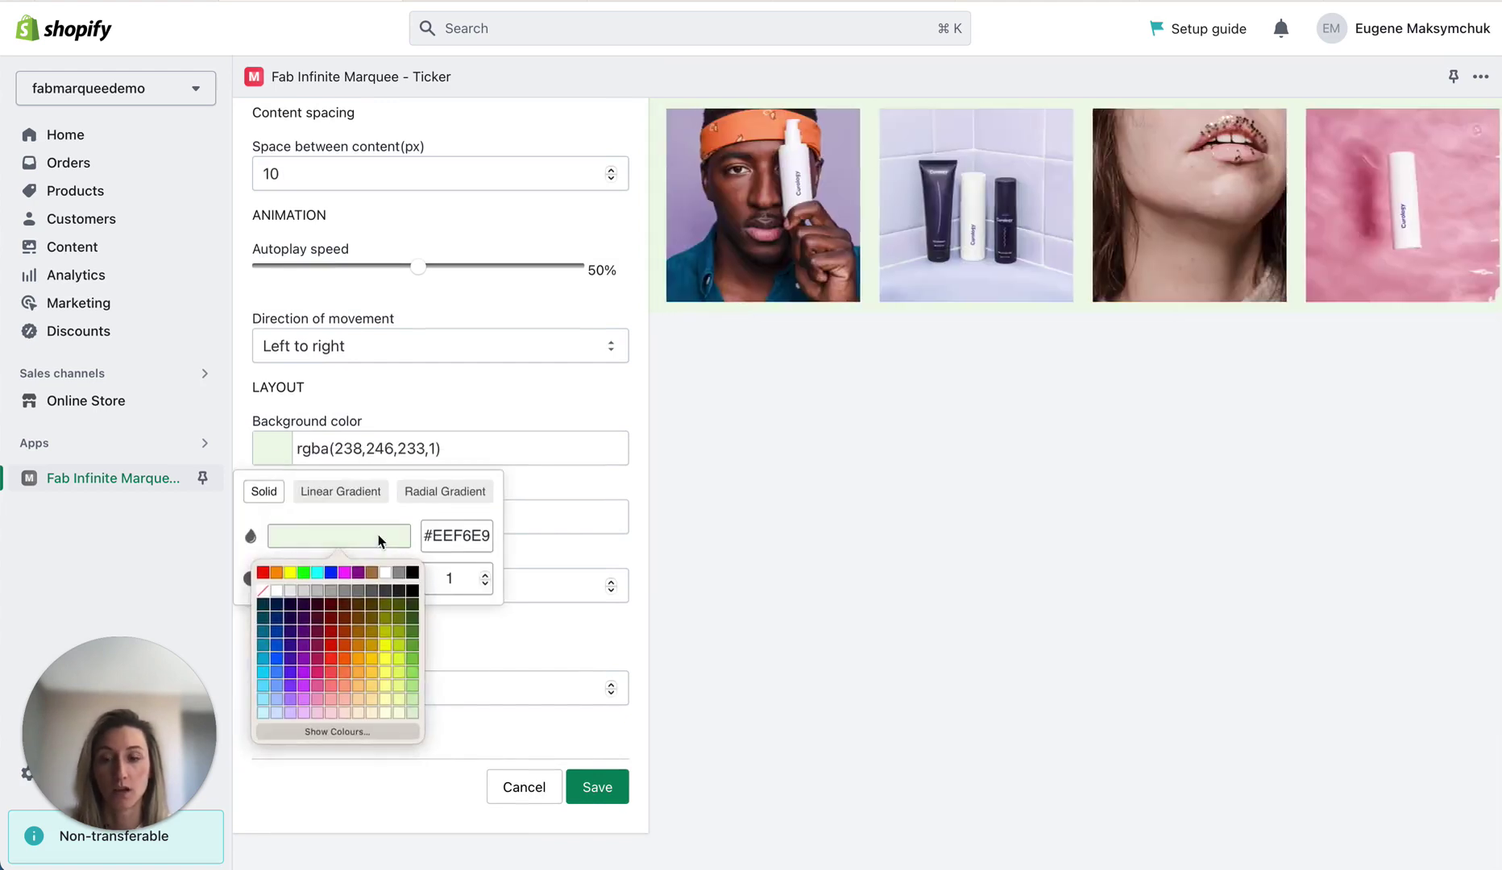
Step: Set the marquee background to light grey #EBEBEB
{"action": "left_click", "coordinate": [292, 602]}
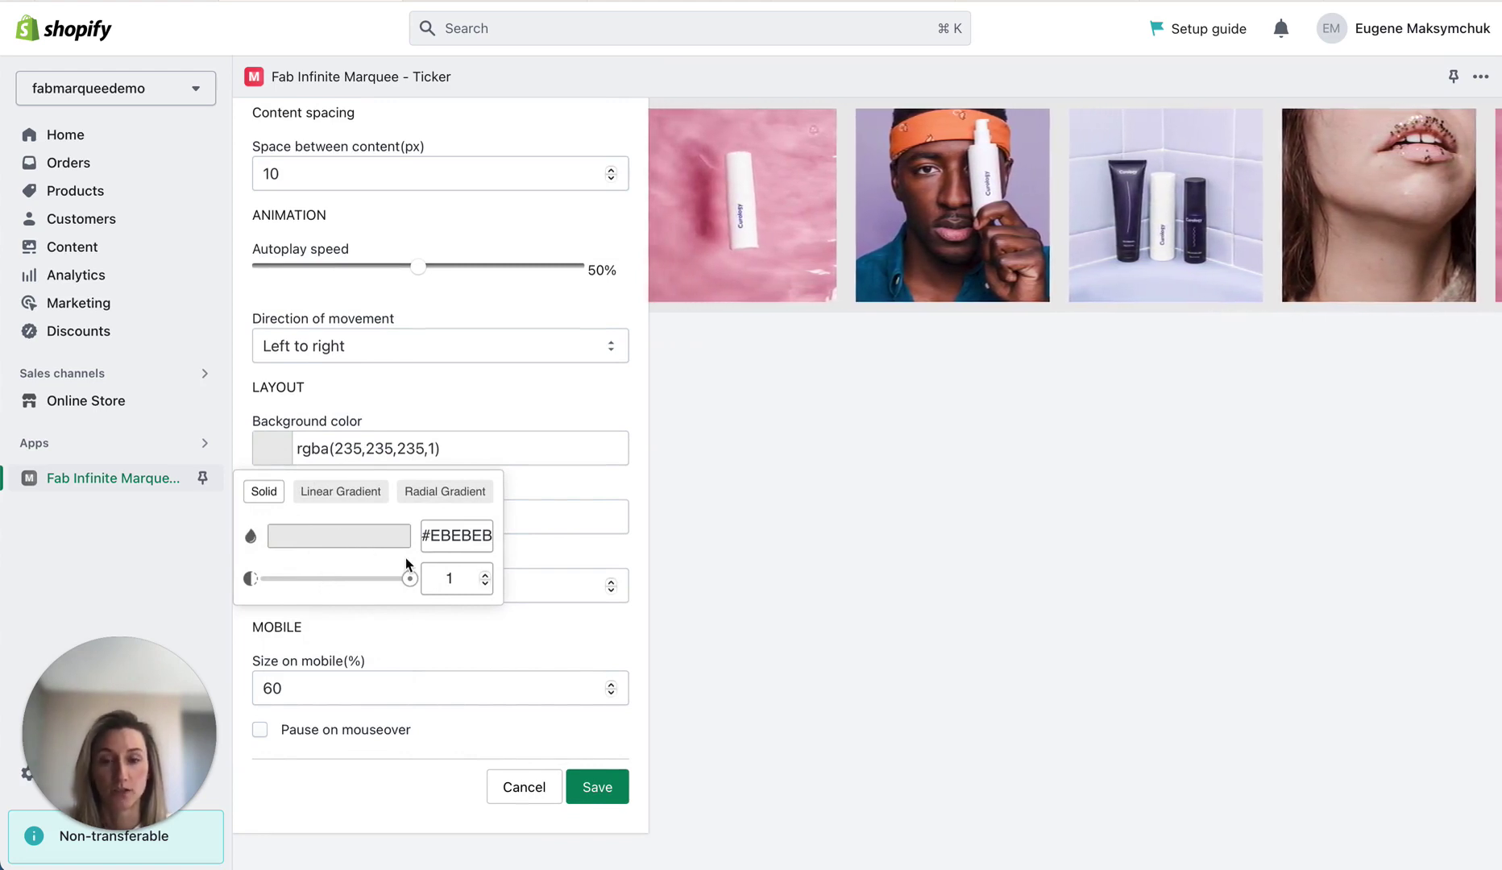
{"action": "left_click", "coordinate": [533, 554]}
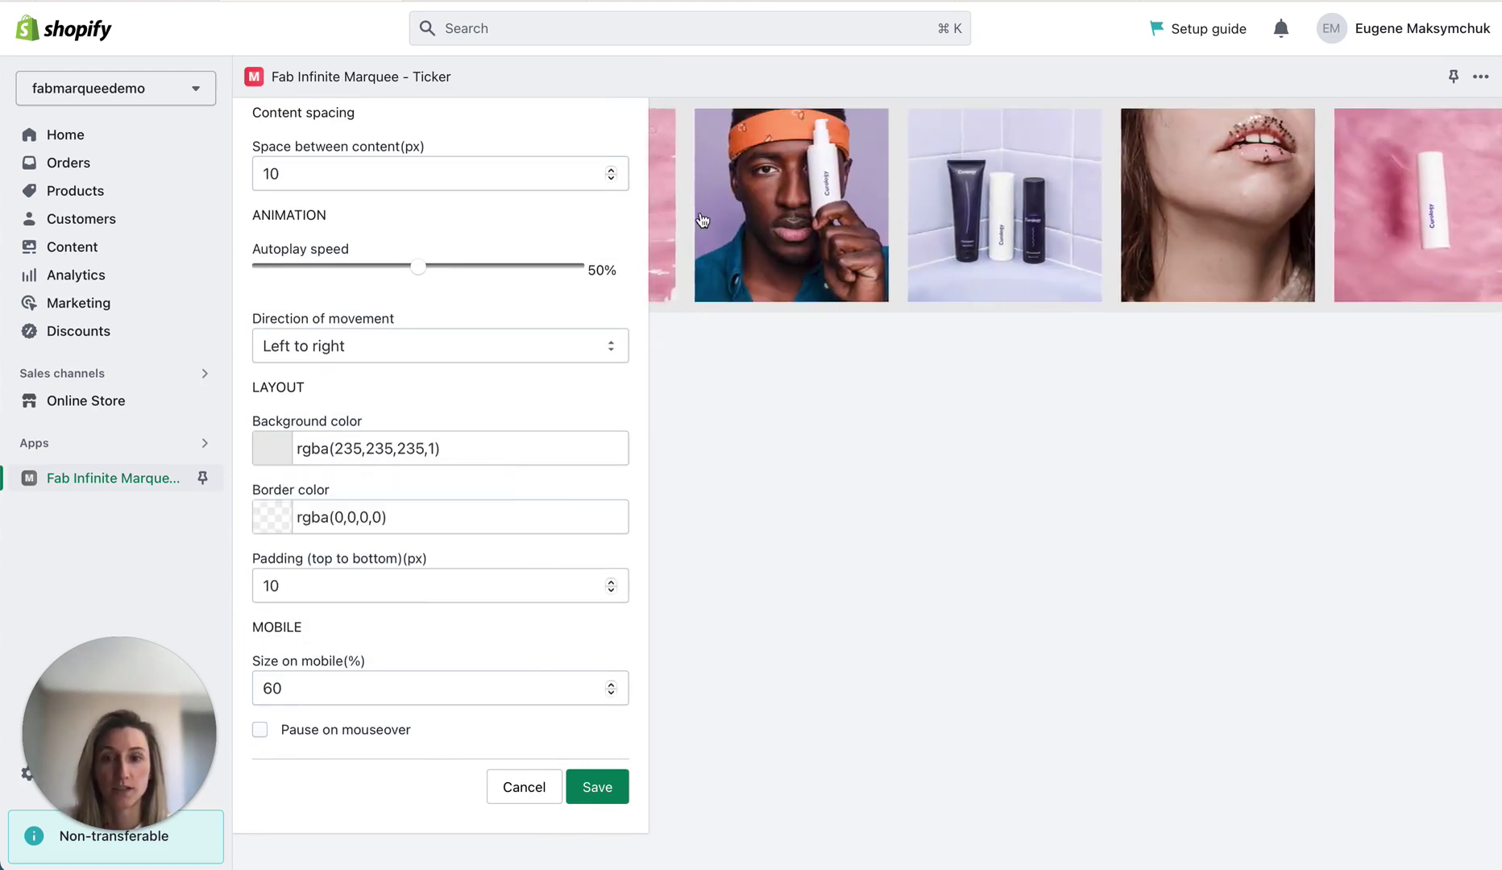
{"action": "scroll", "coordinate": [766, 257], "scroll_direction": "up", "scroll_amount": 2}
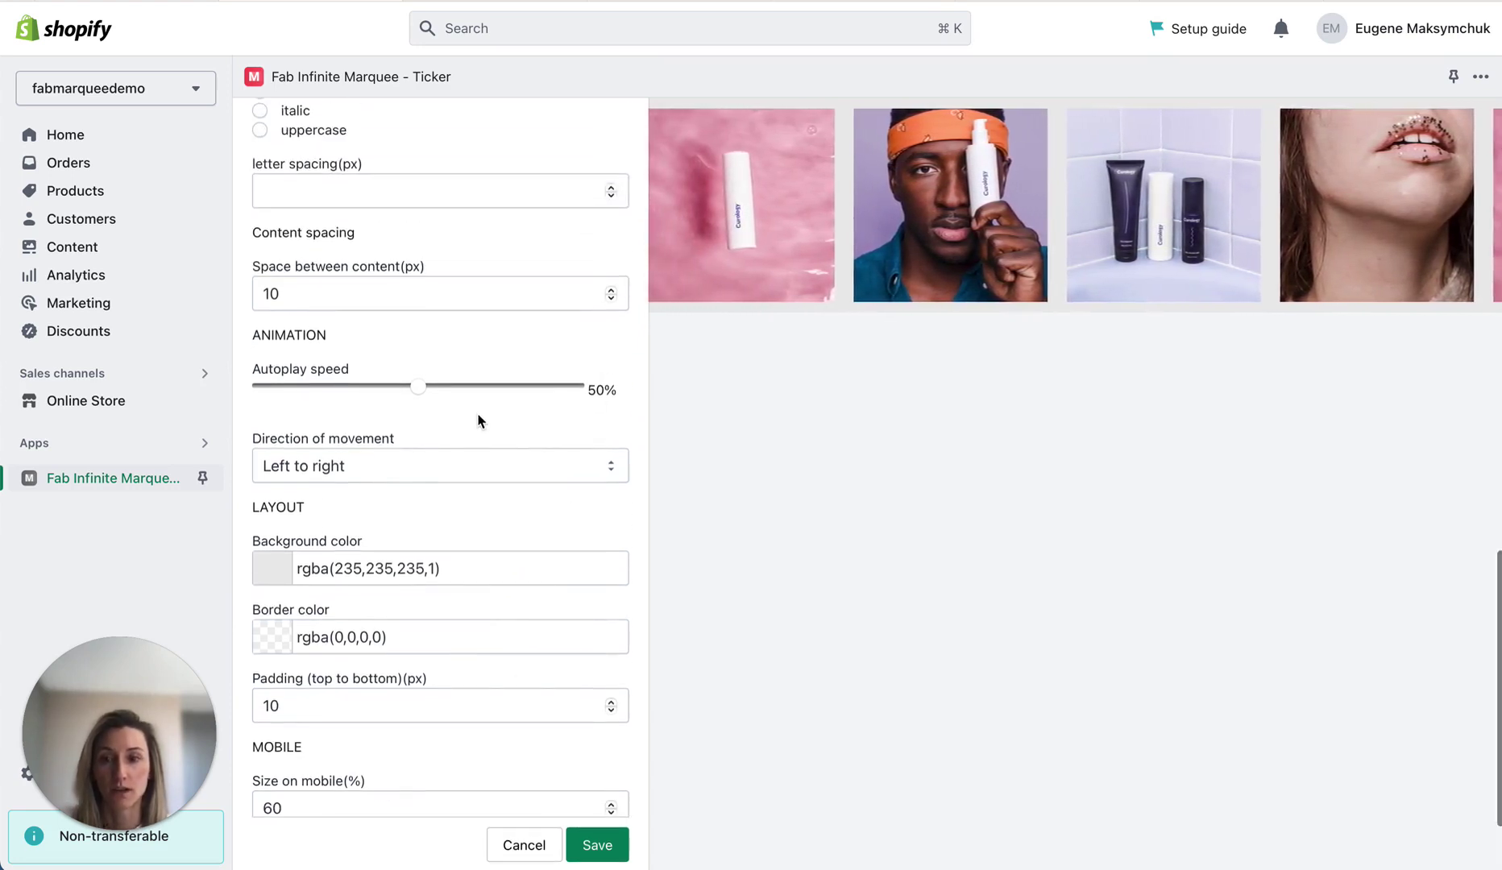
{"action": "scroll", "coordinate": [461, 516], "scroll_direction": "down", "scroll_amount": 2}
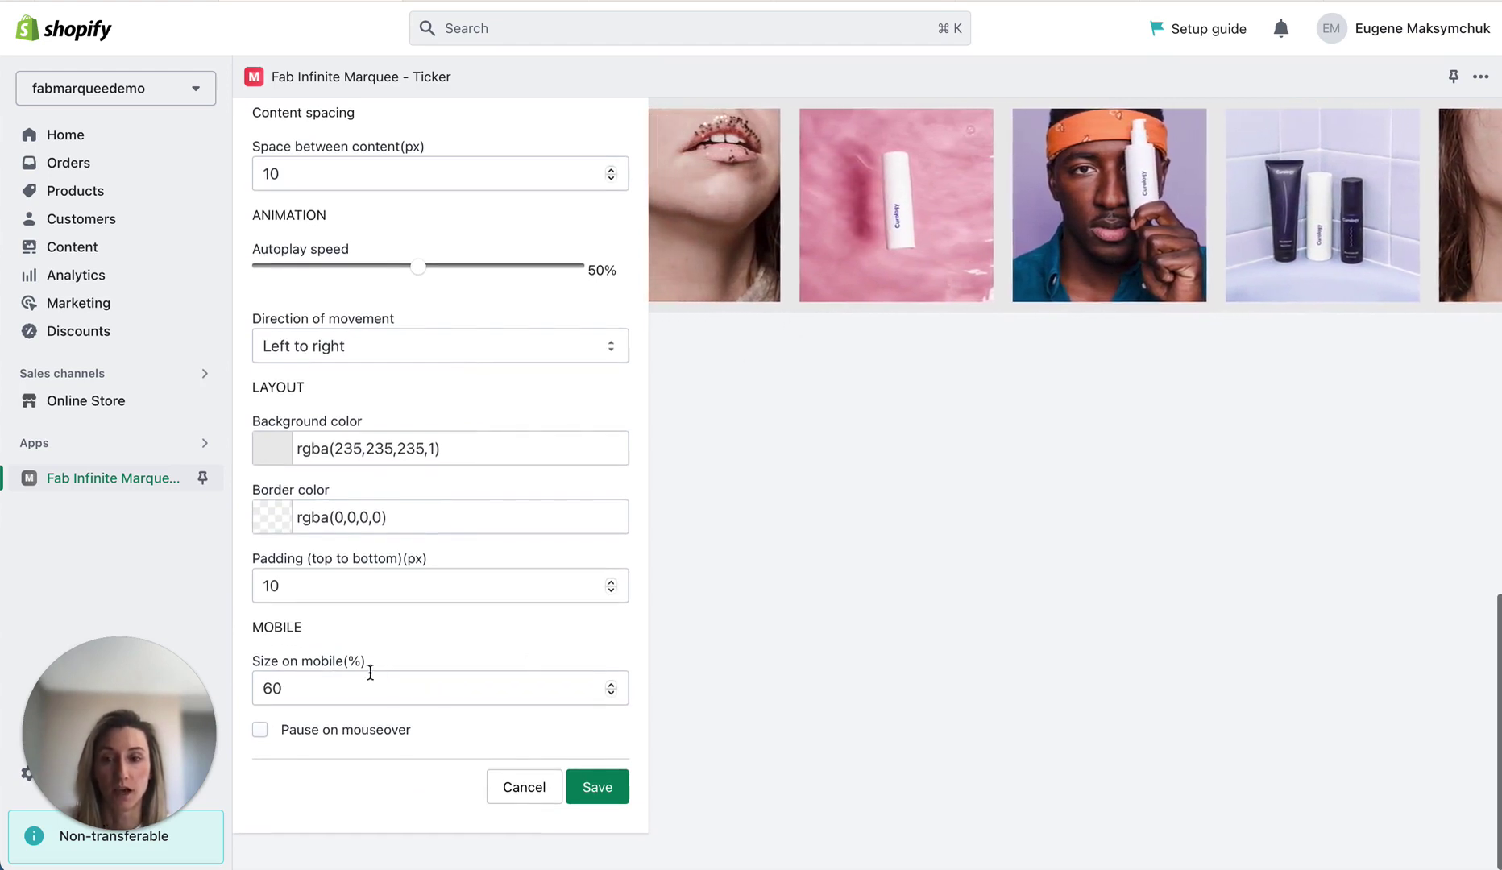
Step: Change top-to-bottom padding from 10 to 40 px and enable Pause on mouseover
{"action": "double_click", "coordinate": [257, 577]}
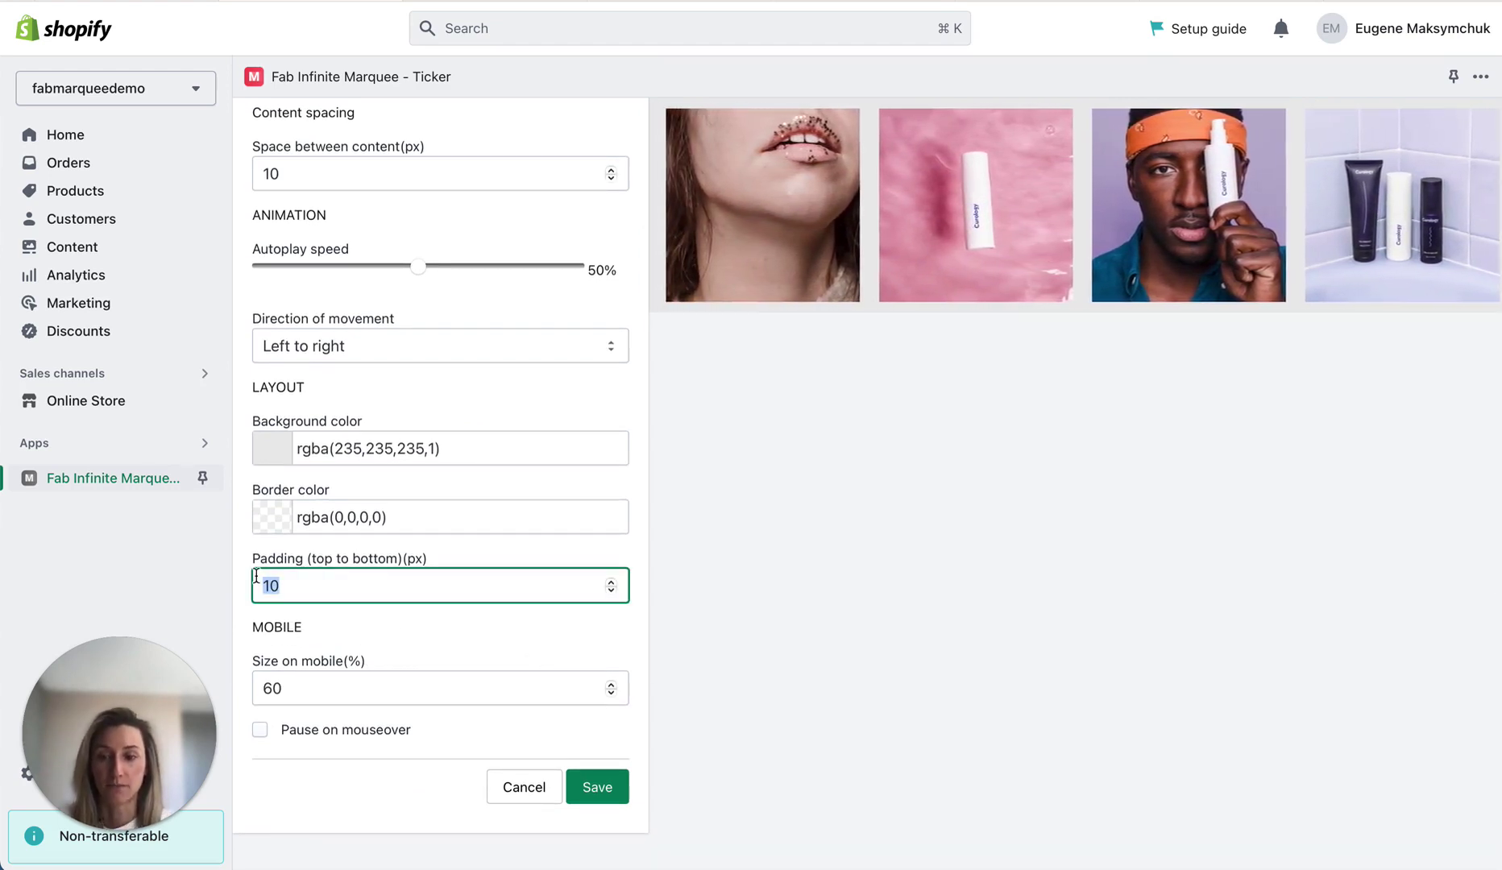
{"action": "type", "text": "40"}
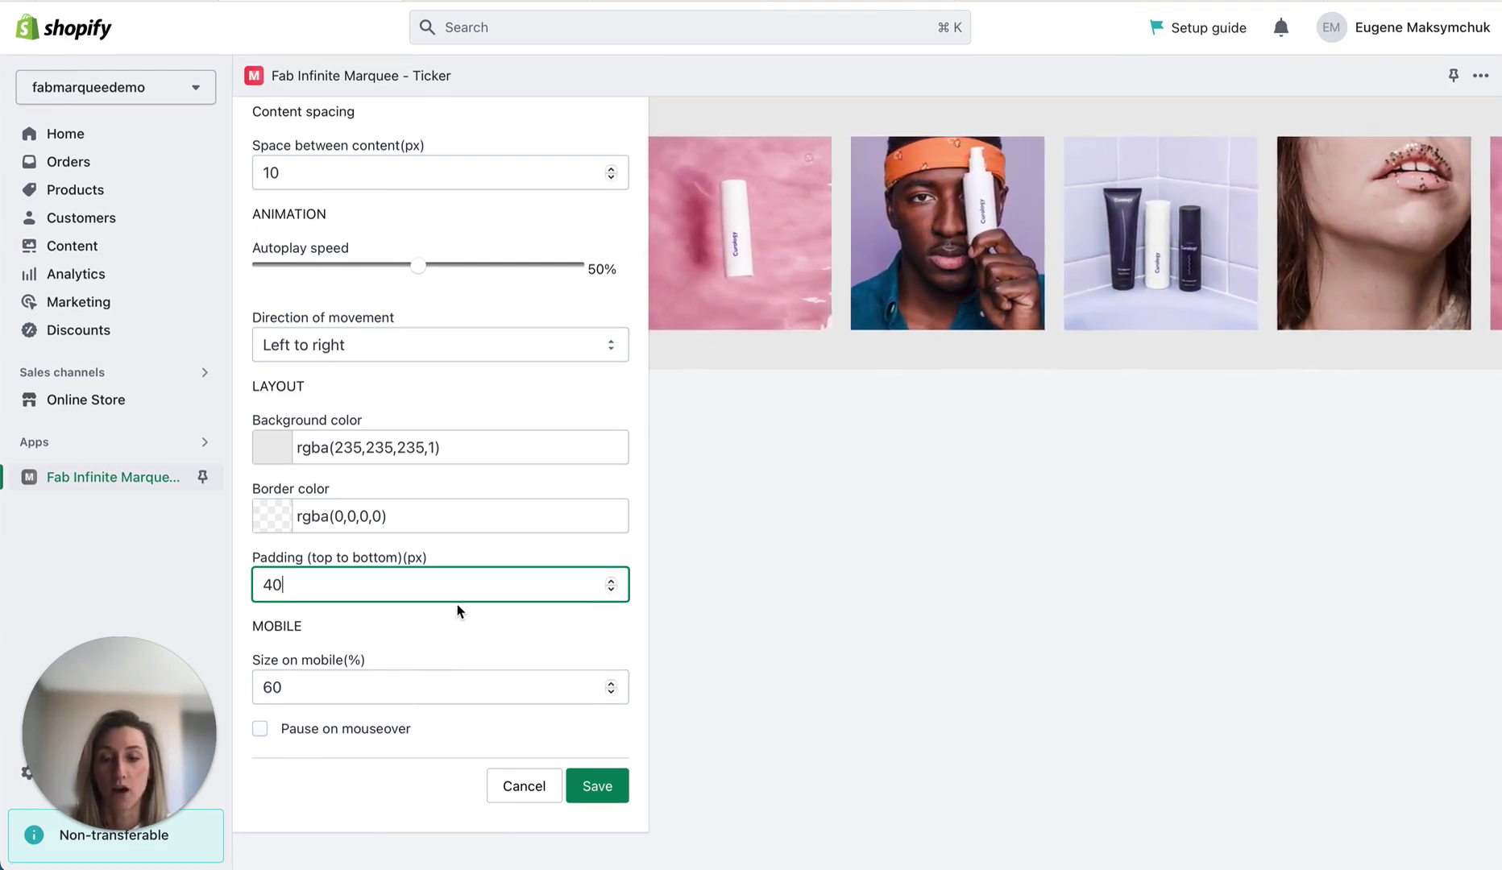
{"action": "left_click", "coordinate": [332, 739]}
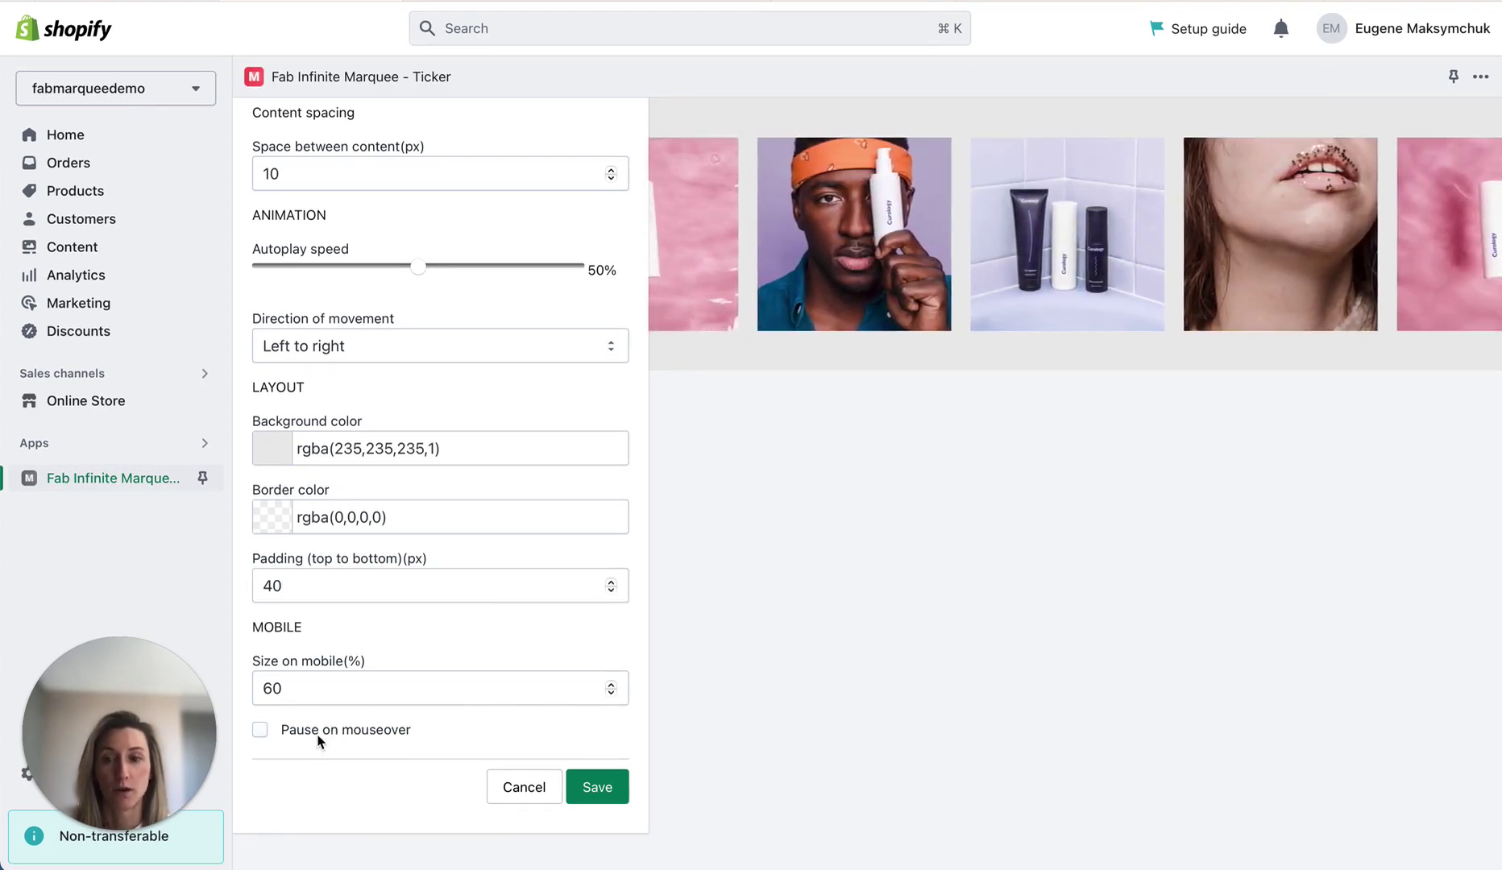
{"action": "left_click", "coordinate": [261, 731]}
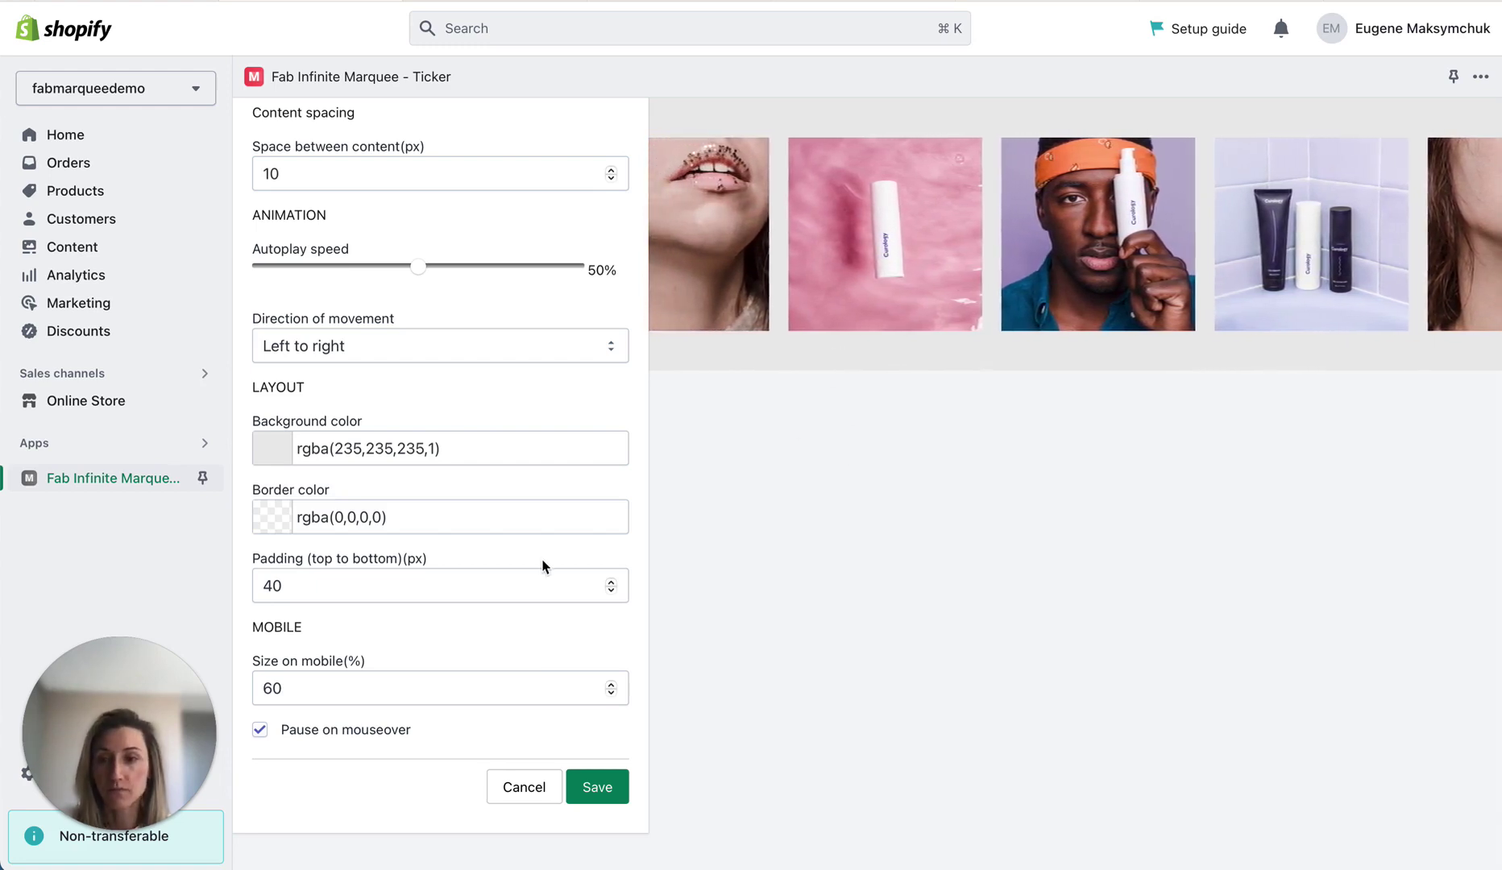
Step: Raise the autoplay speed slider from 50% to 60% and review Product Grid's settings
{"action": "scroll", "coordinate": [543, 563], "scroll_direction": "up", "scroll_amount": 2}
{"action": "scroll", "coordinate": [543, 560], "scroll_direction": "up", "scroll_amount": 1}
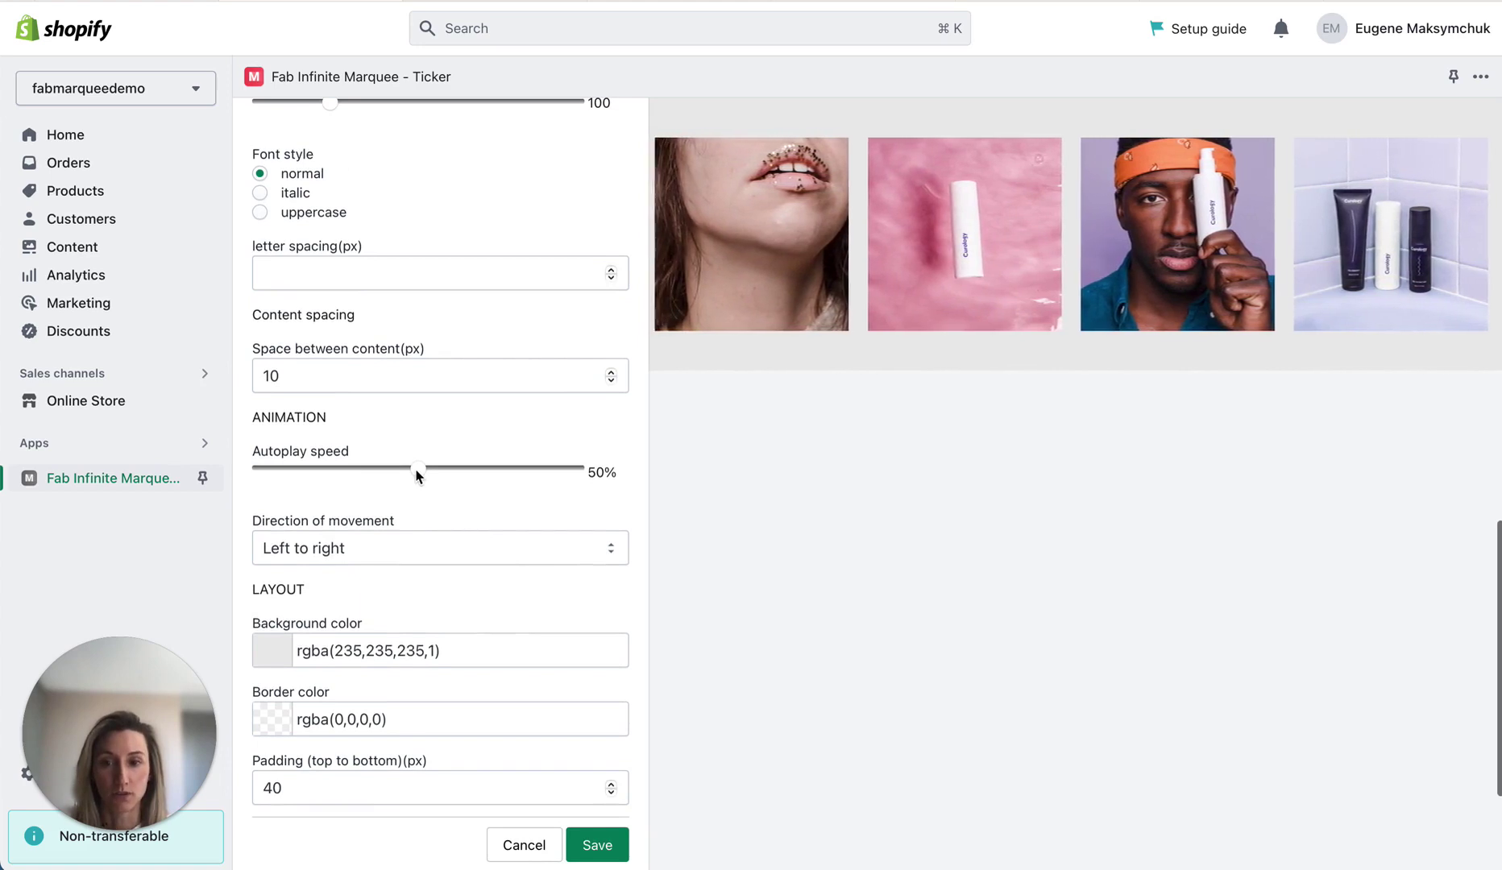
{"action": "left_click_drag", "start_coordinate": [426, 475], "coordinate": [447, 475]}
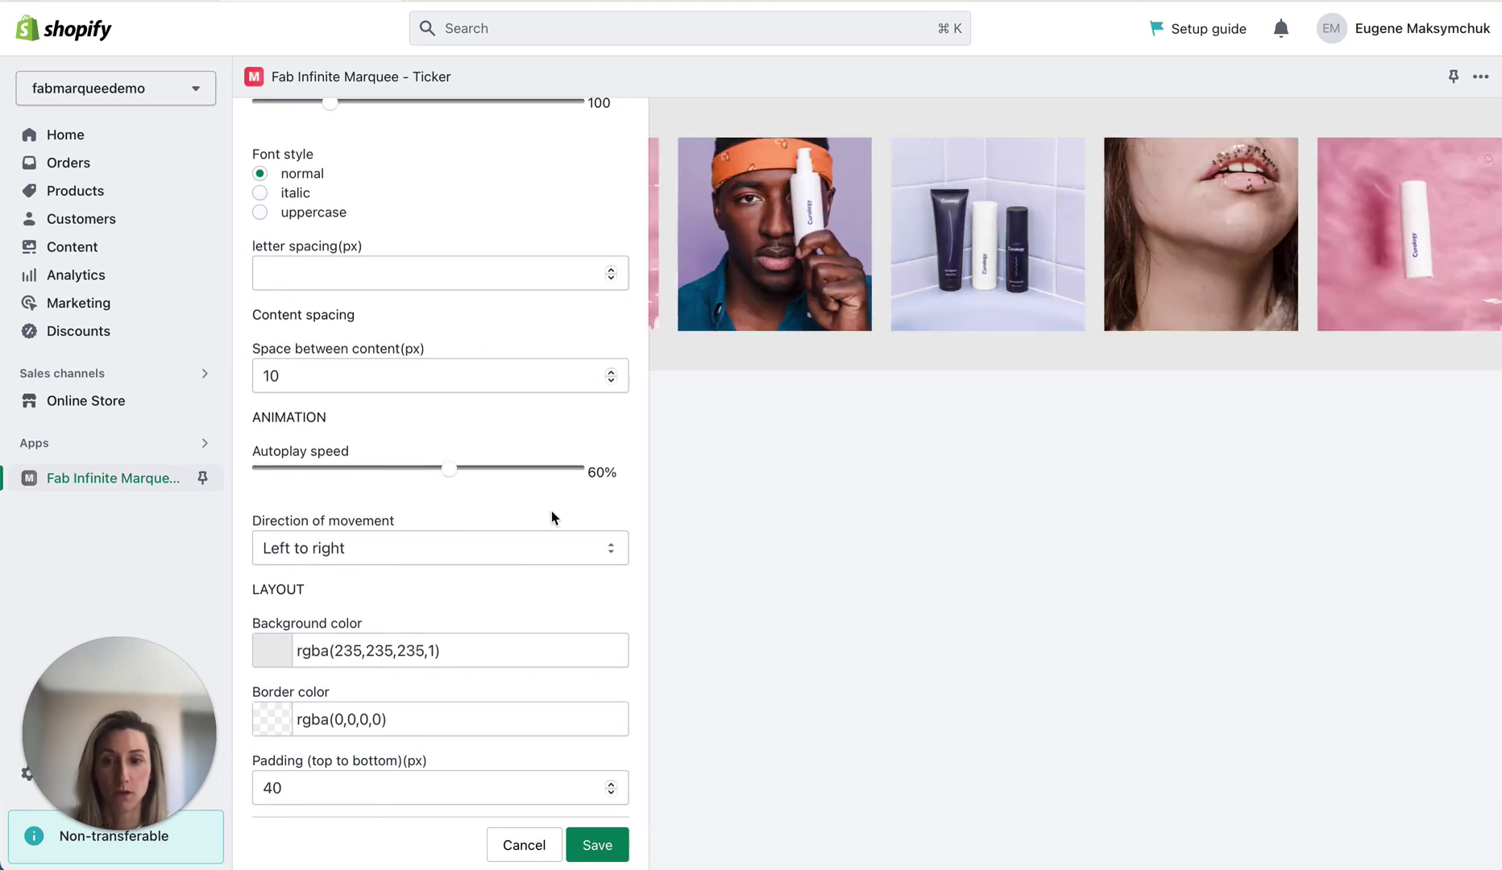
{"action": "scroll", "coordinate": [519, 516], "scroll_direction": "down", "scroll_amount": 2}
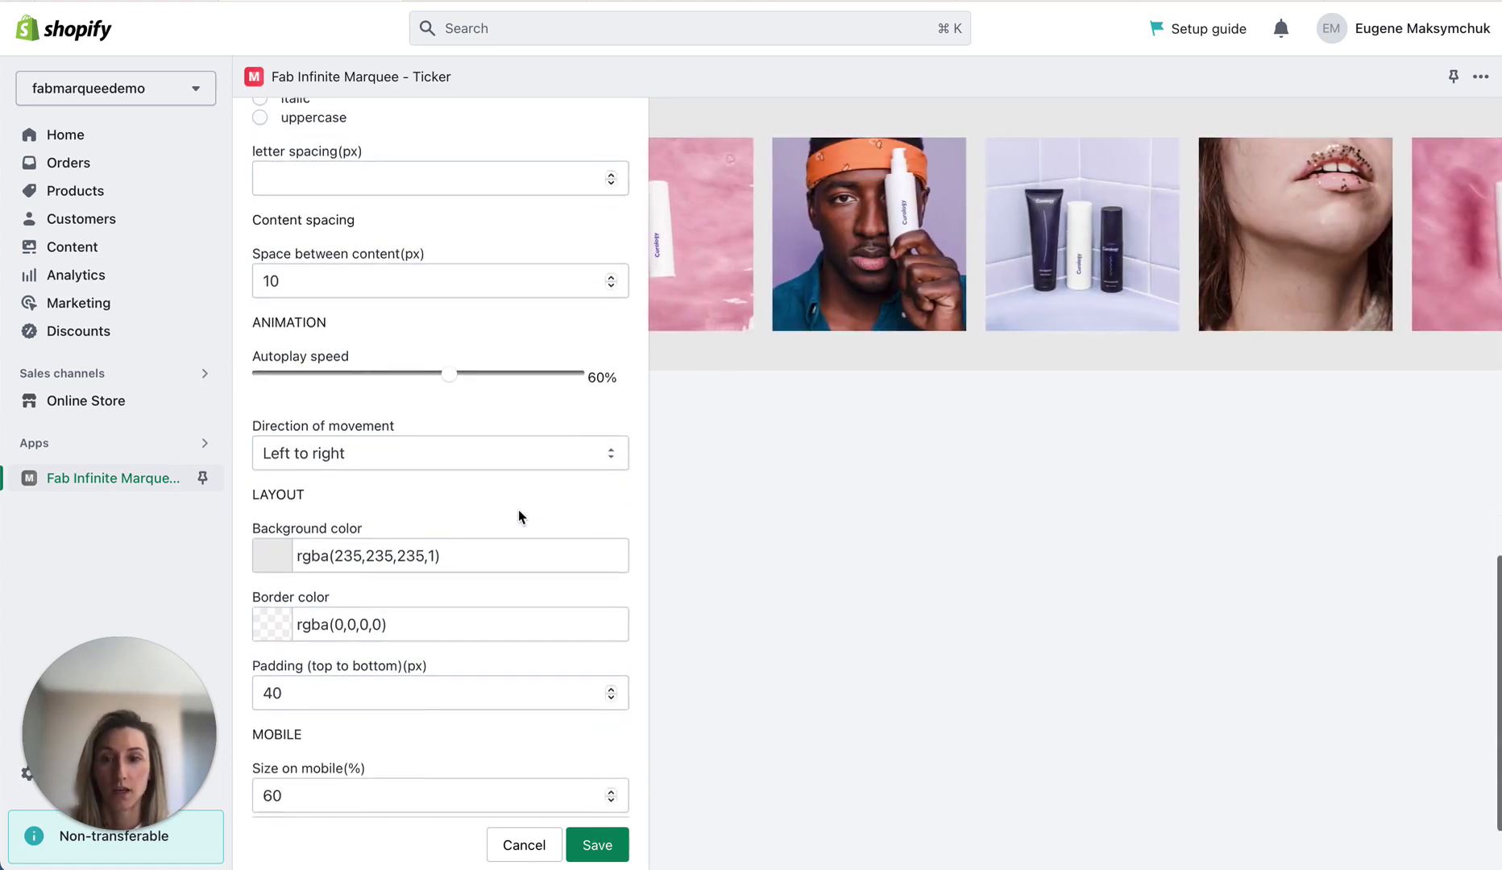
{"action": "scroll", "coordinate": [519, 516], "scroll_direction": "down", "scroll_amount": 1}
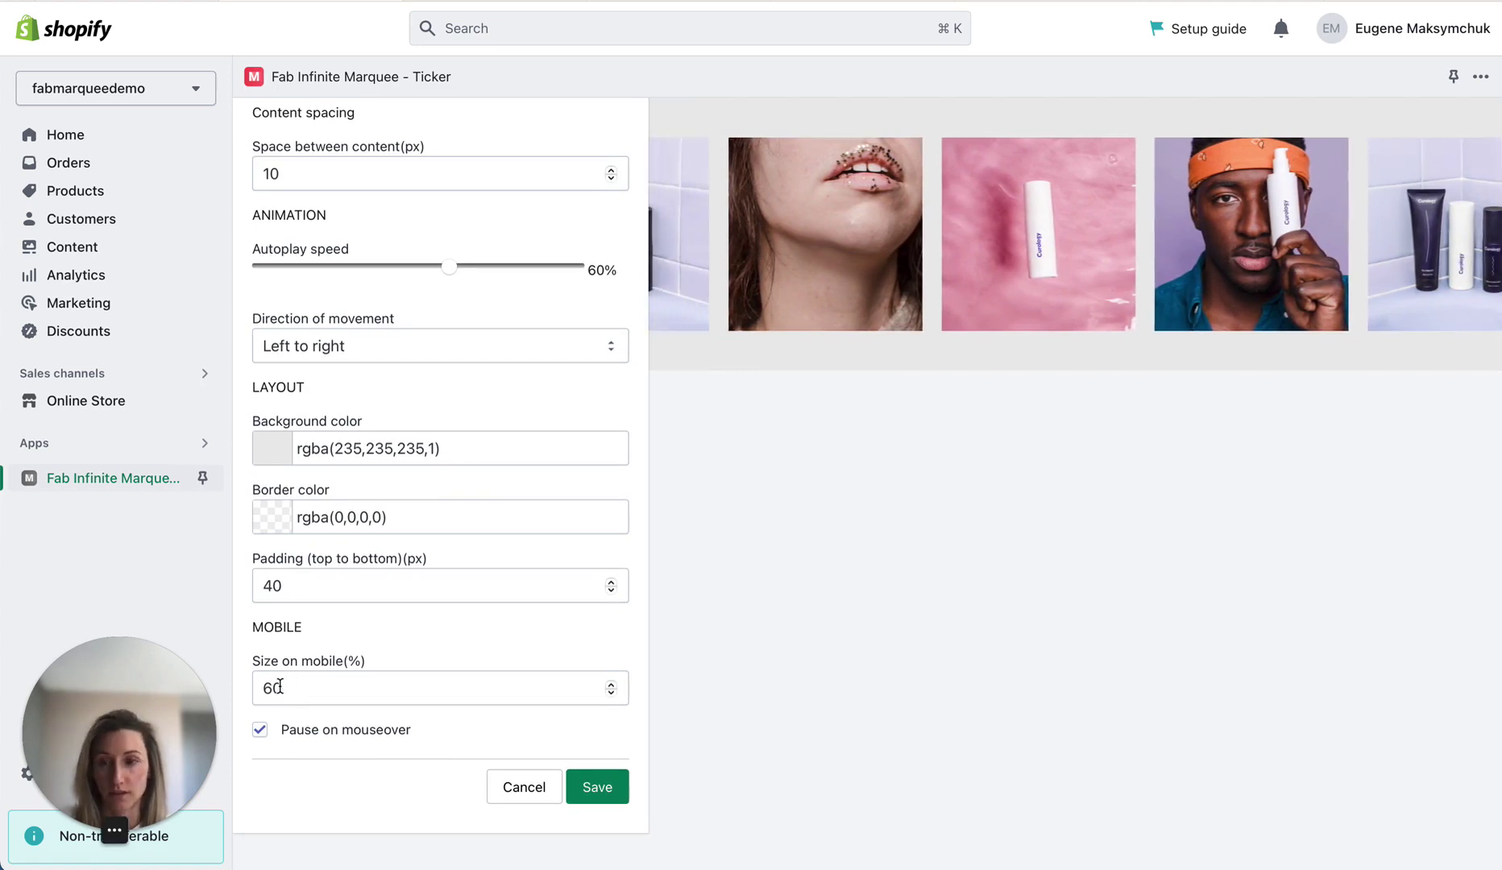
{"action": "scroll", "coordinate": [483, 635], "scroll_direction": "up", "scroll_amount": 7}
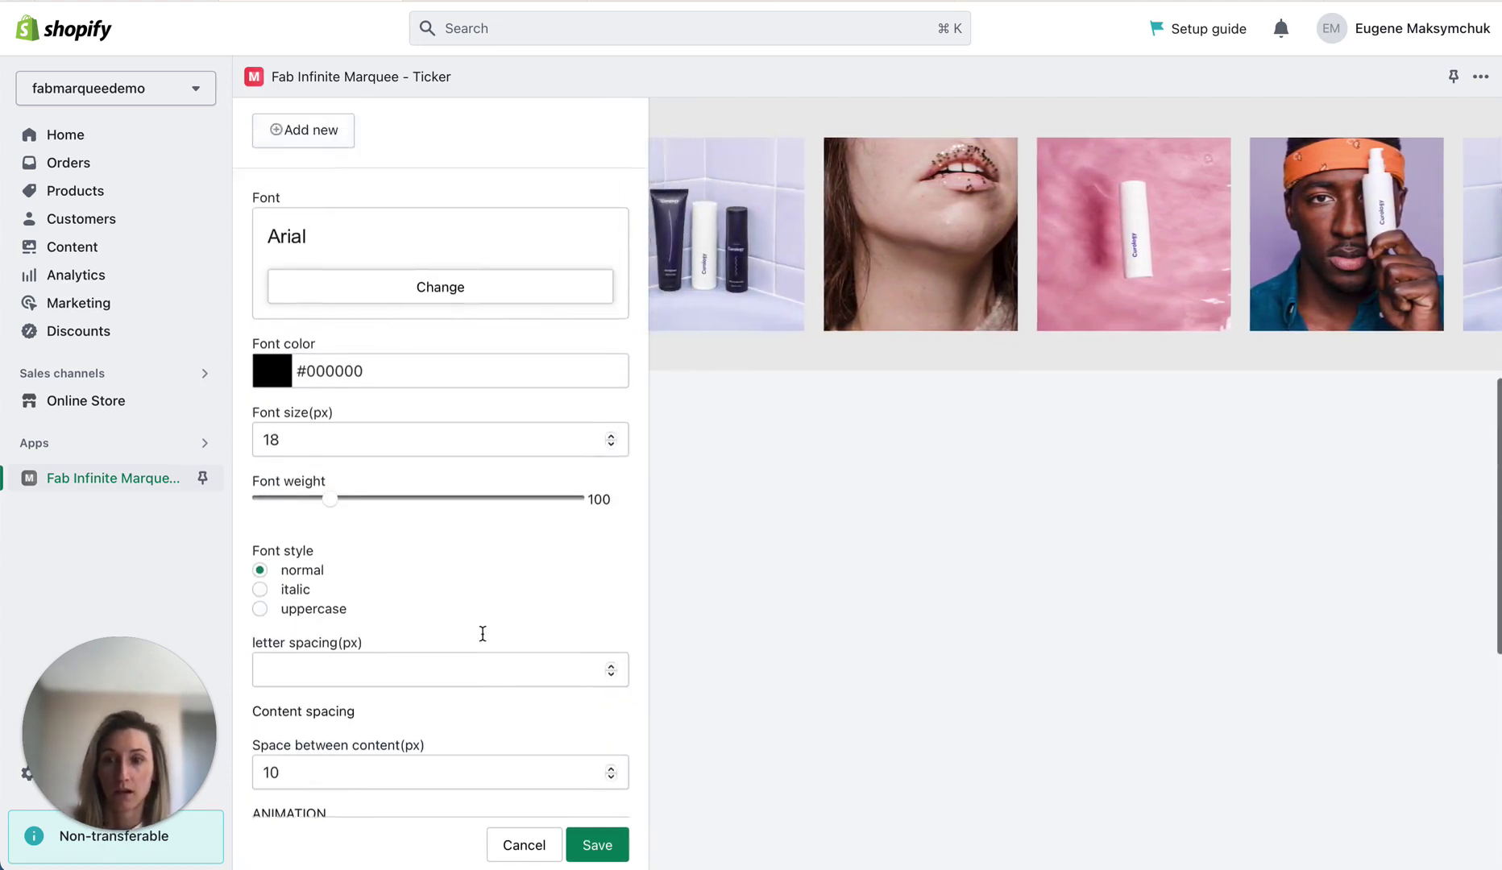
{"action": "scroll", "coordinate": [483, 634], "scroll_direction": "up", "scroll_amount": 5}
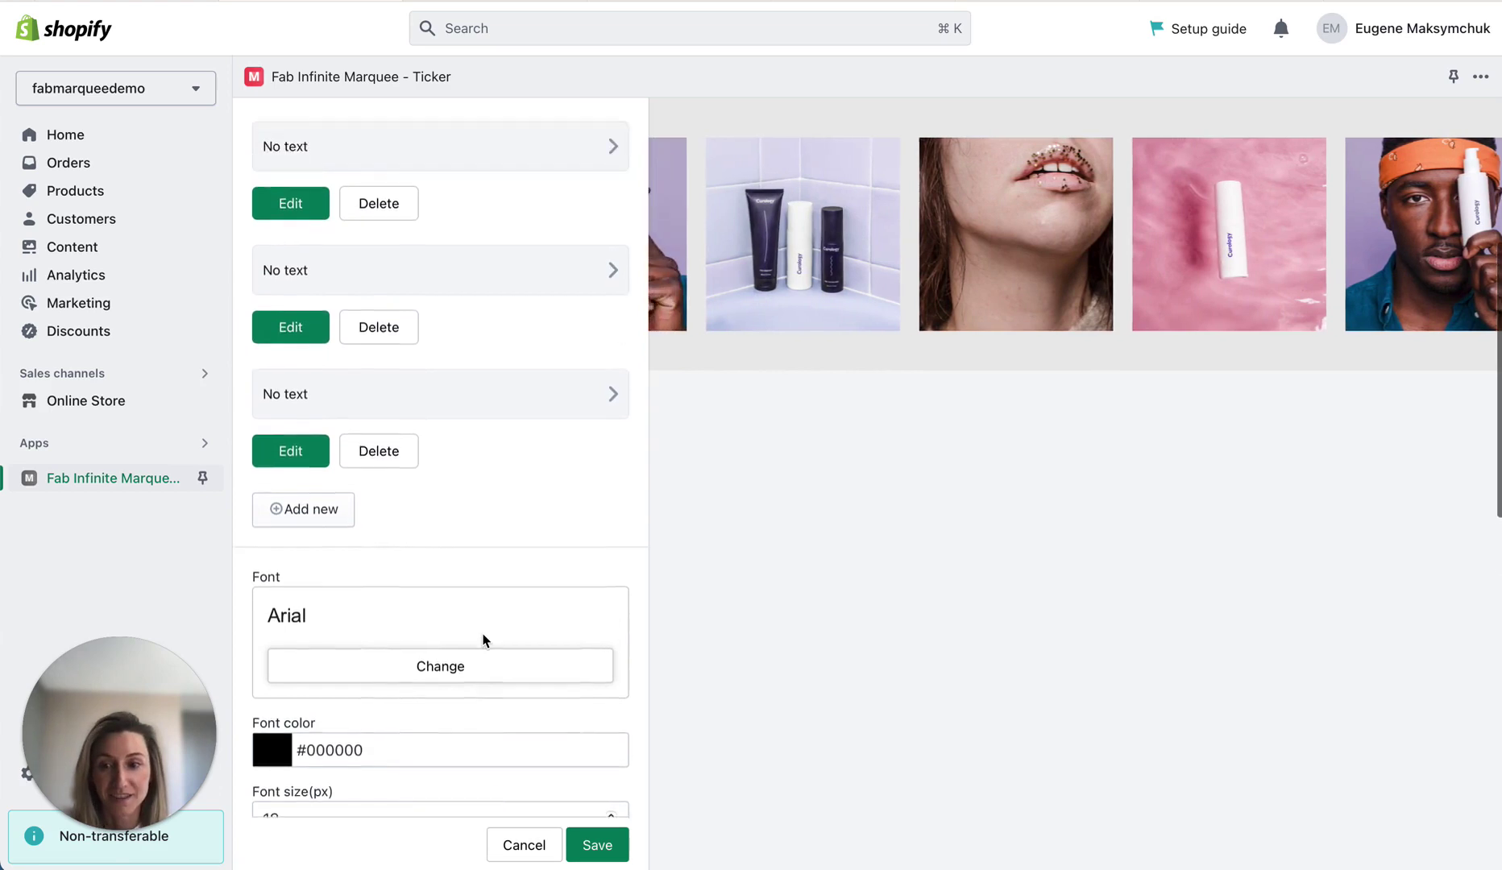
{"action": "scroll", "coordinate": [482, 640], "scroll_direction": "up", "scroll_amount": 4}
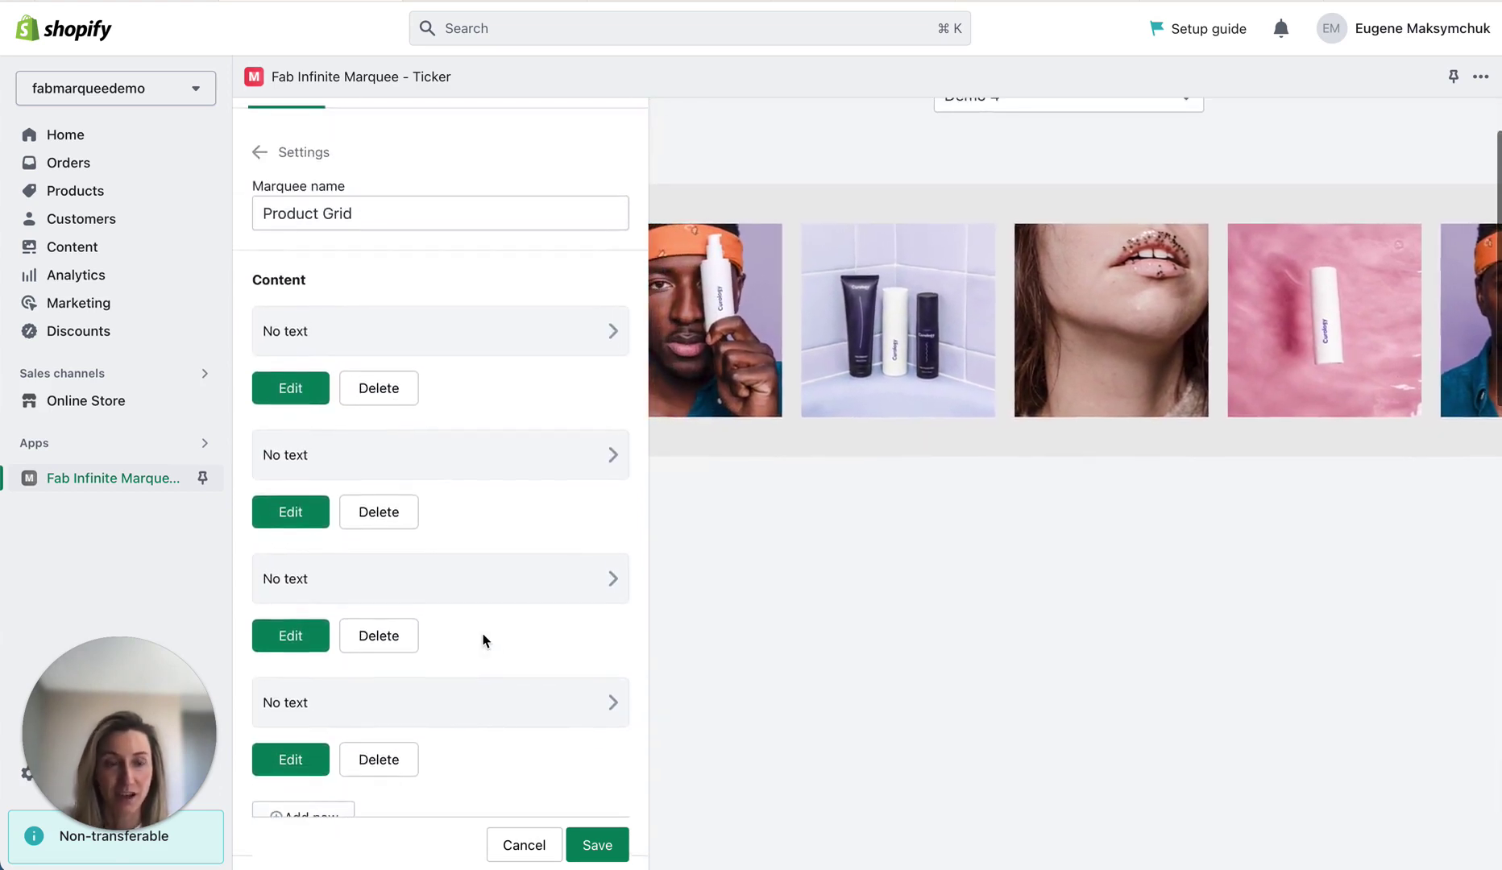
{"action": "scroll", "coordinate": [483, 640], "scroll_direction": "up", "scroll_amount": 2}
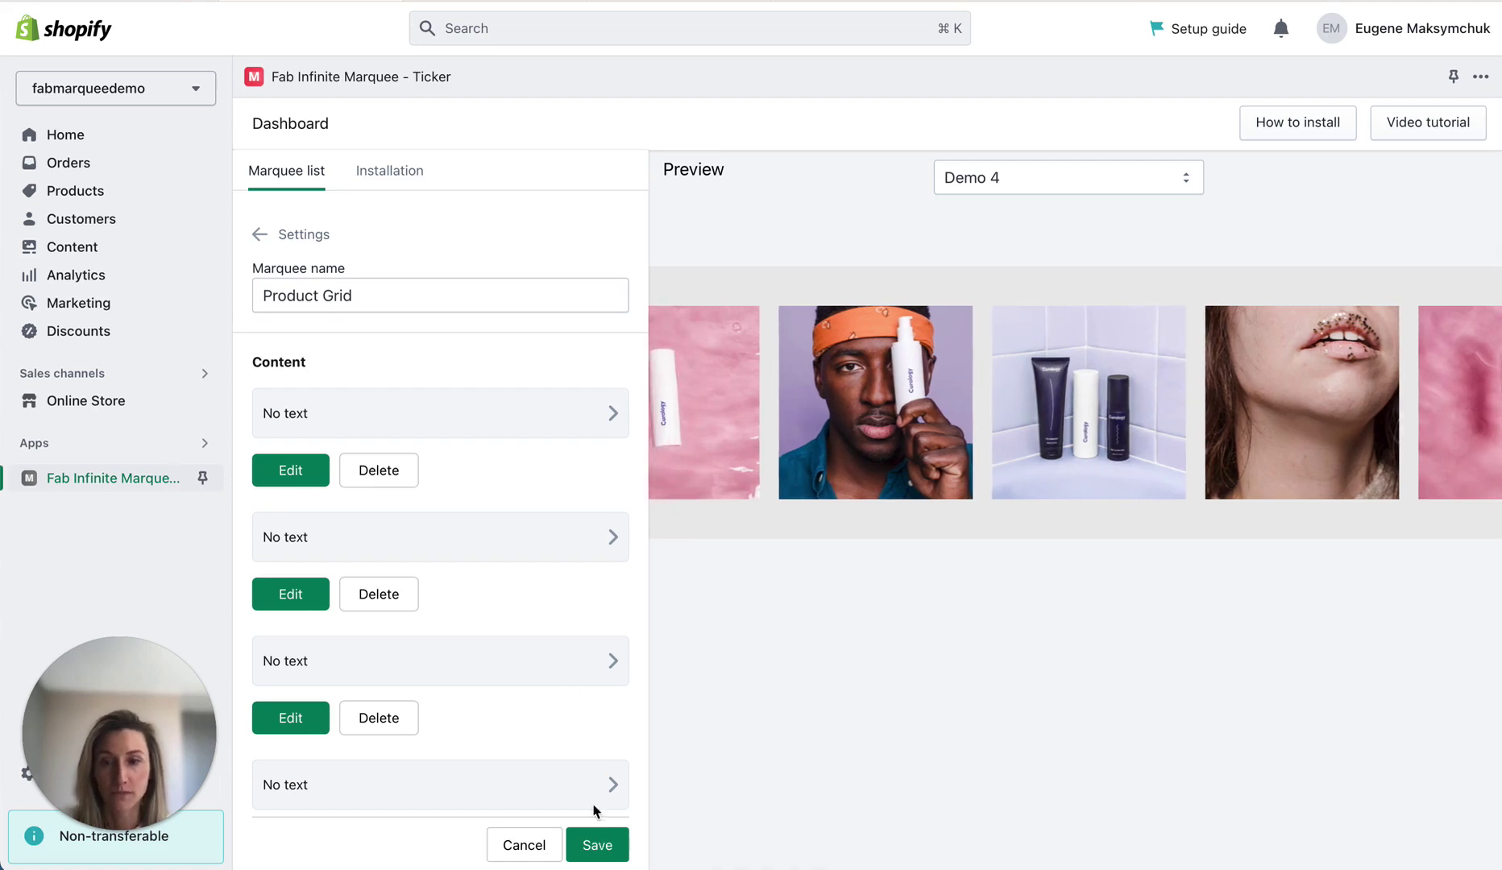
Step: Save the Product Grid marquee and go to the Installation options
{"action": "left_click", "coordinate": [597, 843]}
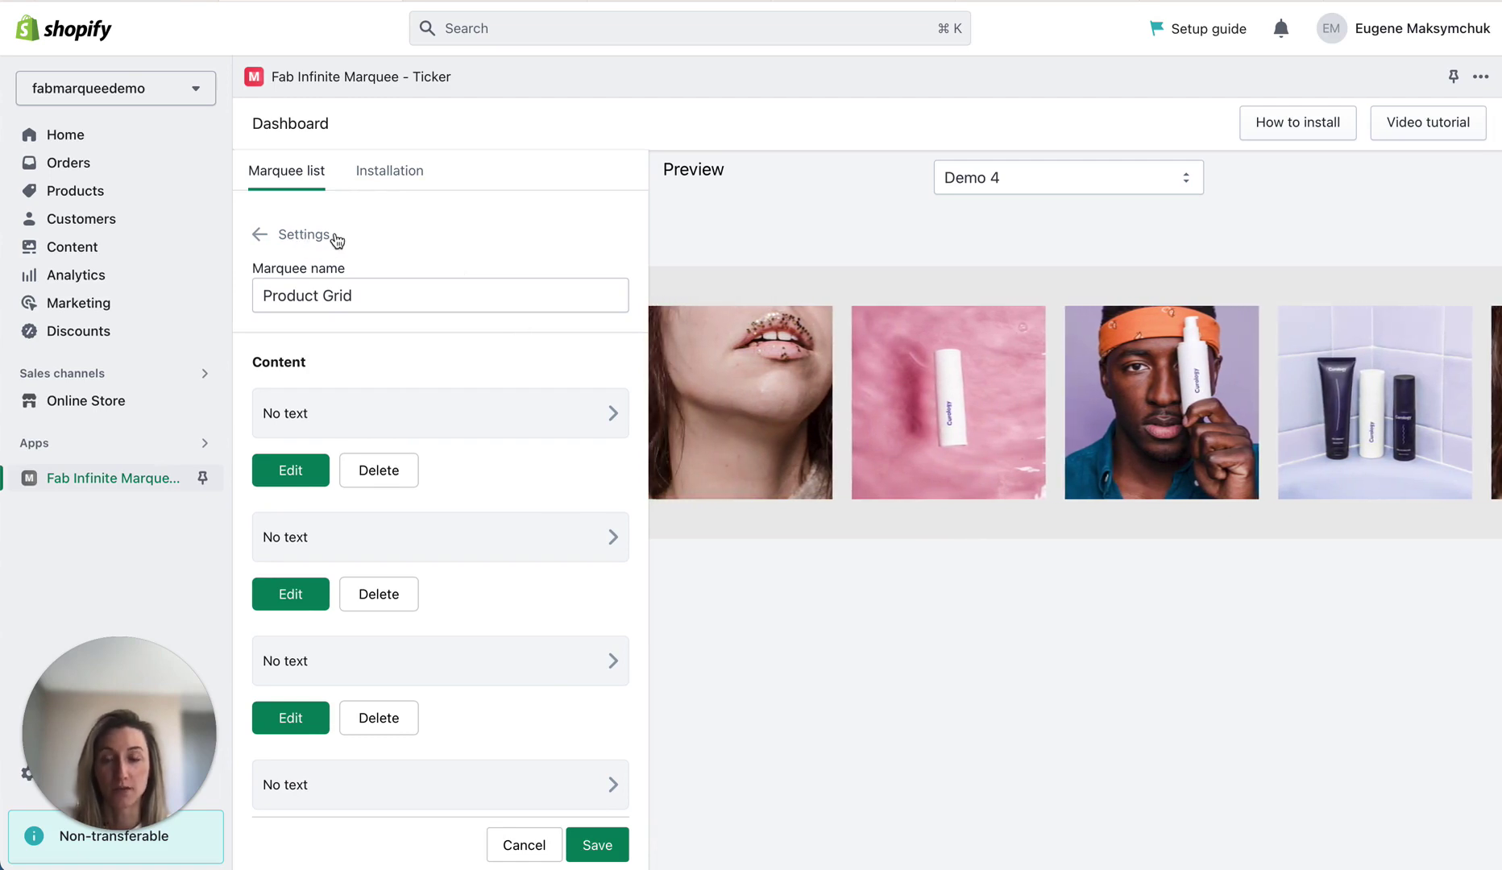
{"action": "left_click", "coordinate": [395, 174]}
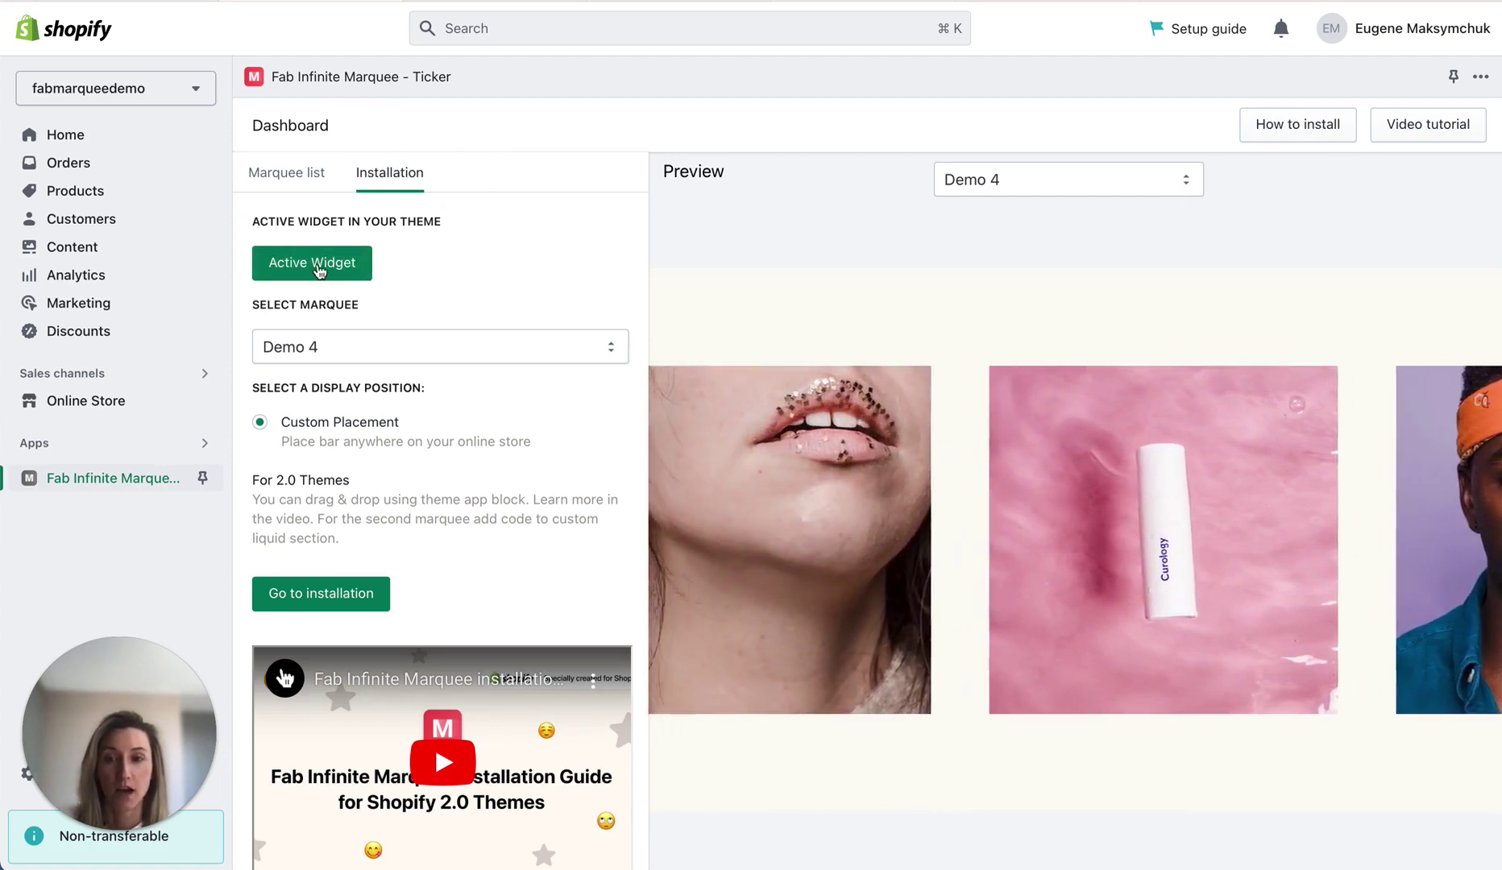
Step: Activate the marquee widget in the store theme and select Product Grid for installation
{"action": "left_click", "coordinate": [317, 271]}
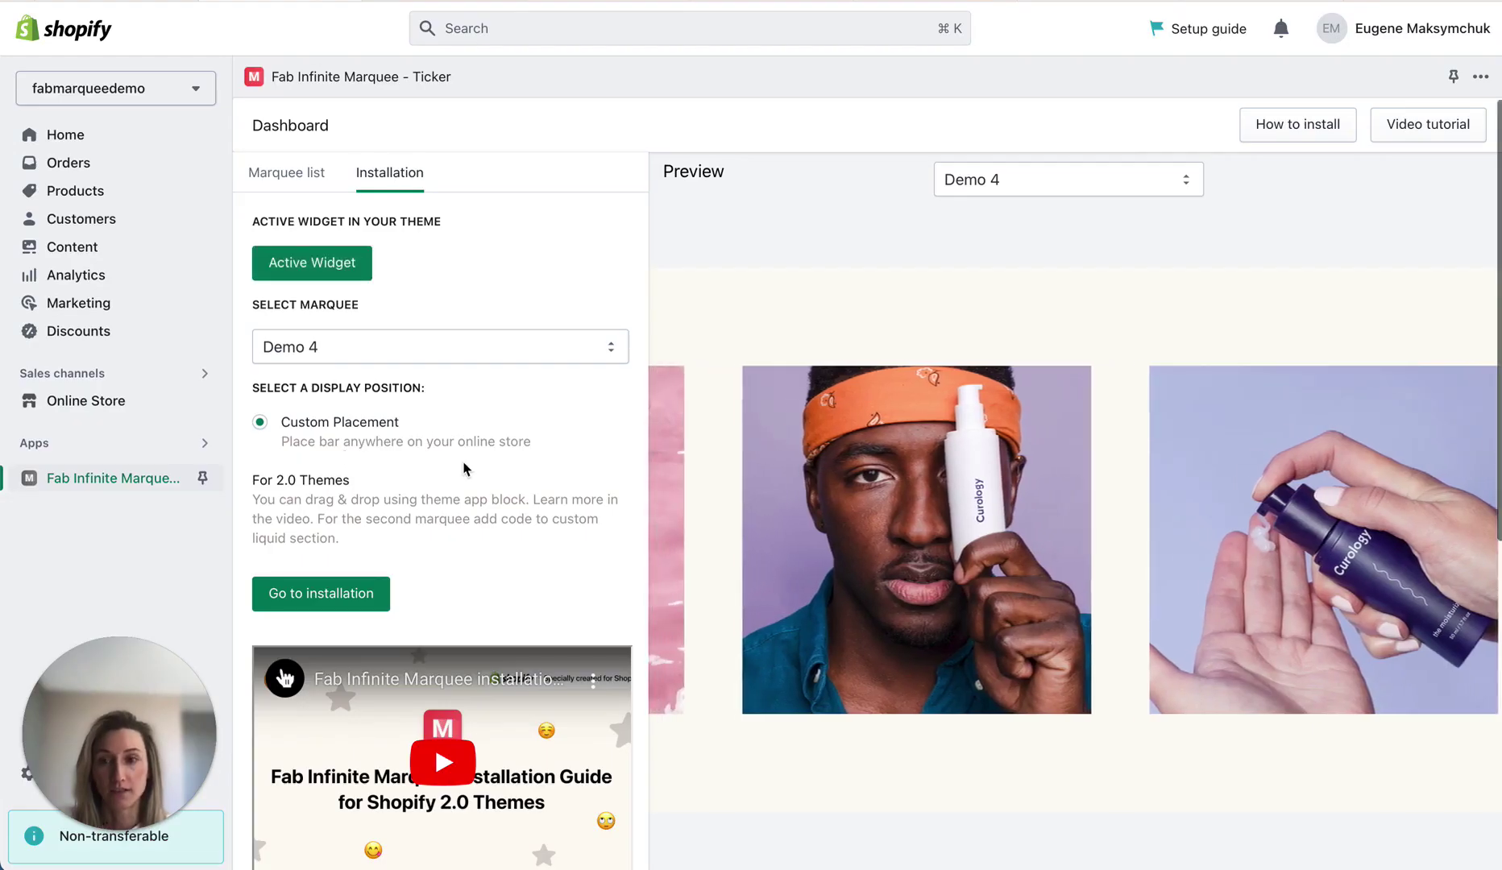
{"action": "scroll", "coordinate": [463, 470], "scroll_direction": "down", "scroll_amount": 2}
{"action": "scroll", "coordinate": [564, 532], "scroll_direction": "up", "scroll_amount": 2}
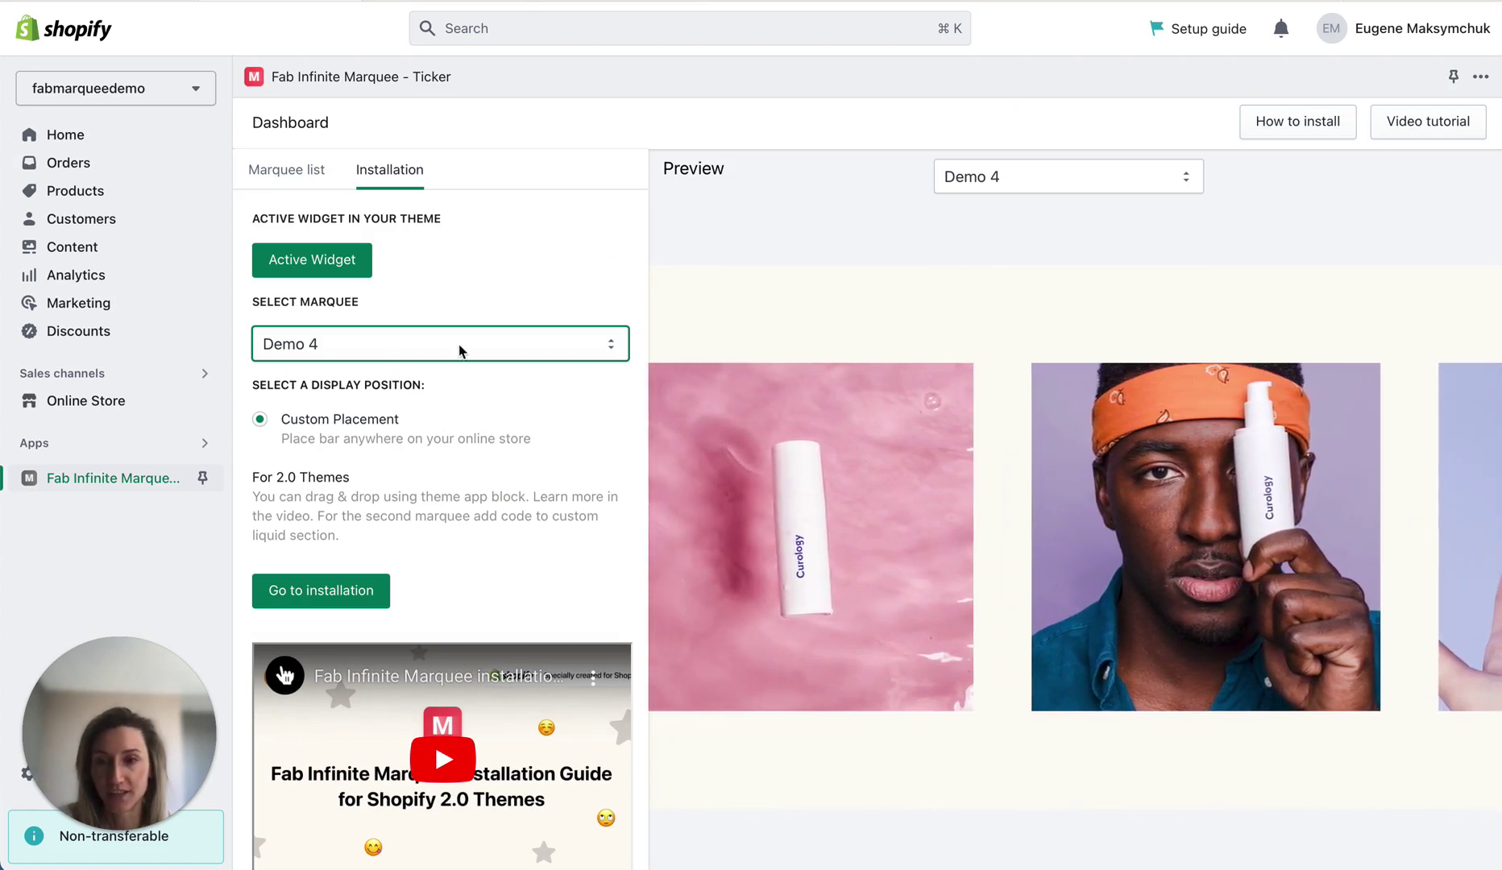
{"action": "left_click", "coordinate": [459, 346]}
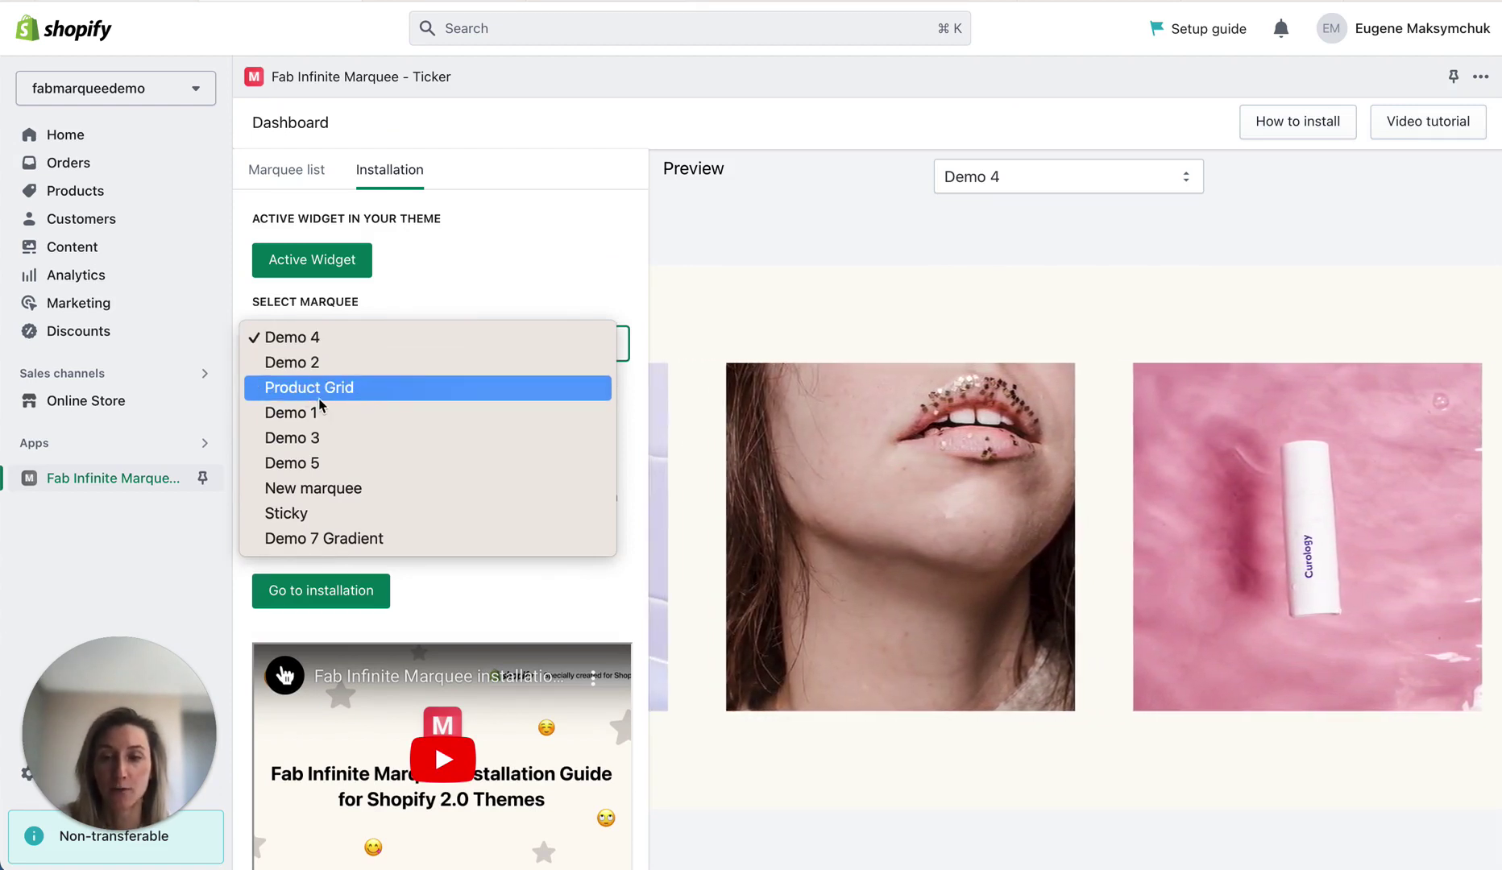
{"action": "left_click", "coordinate": [312, 389]}
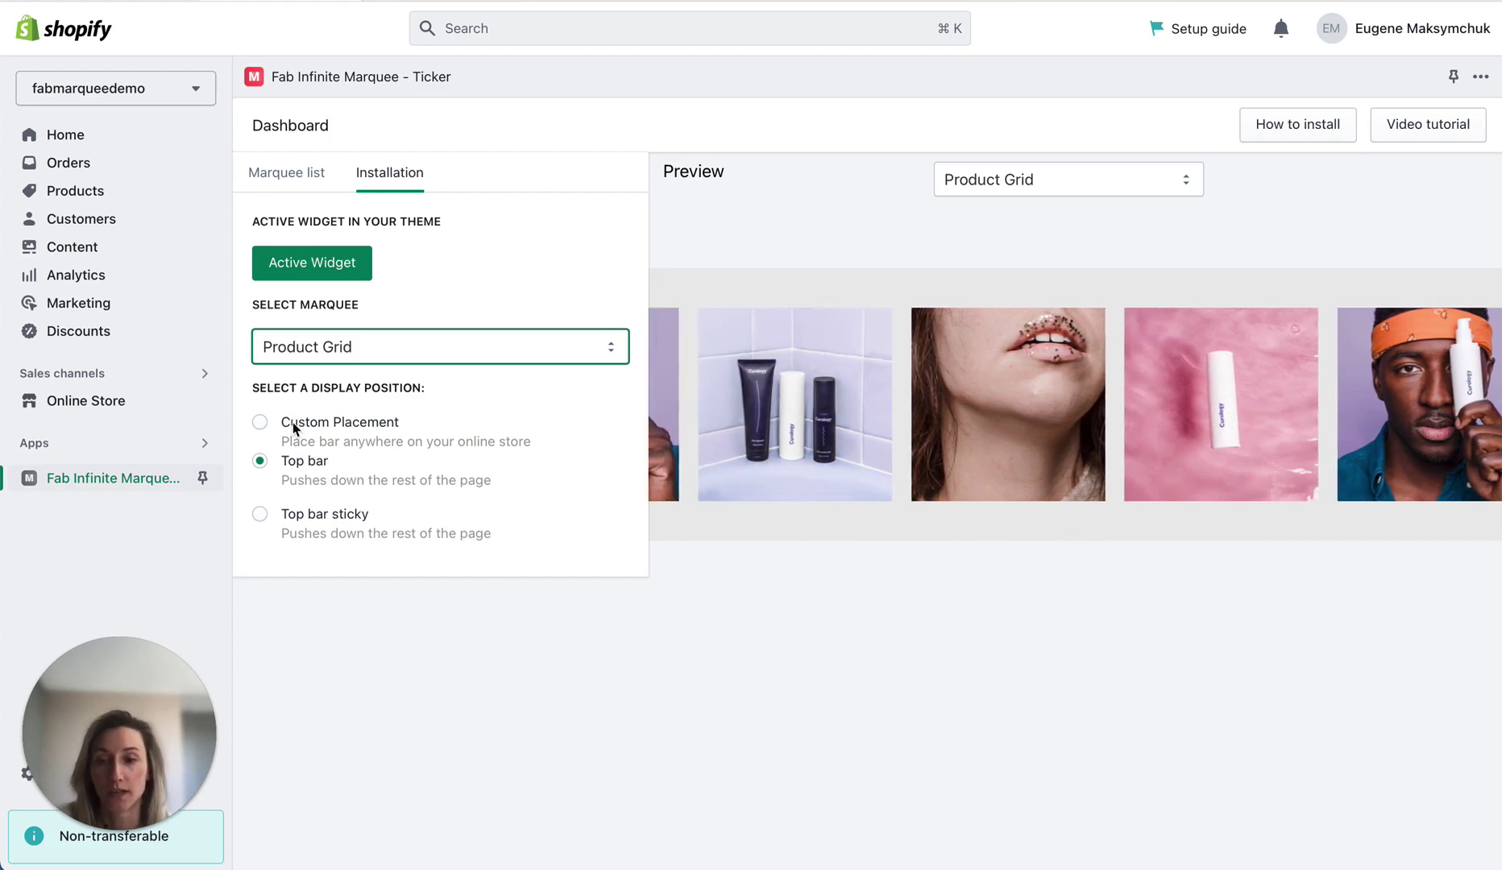
Step: Switch display position to Custom Placement, copy the older-theme embed code, and open the theme editor
{"action": "left_click", "coordinate": [259, 423]}
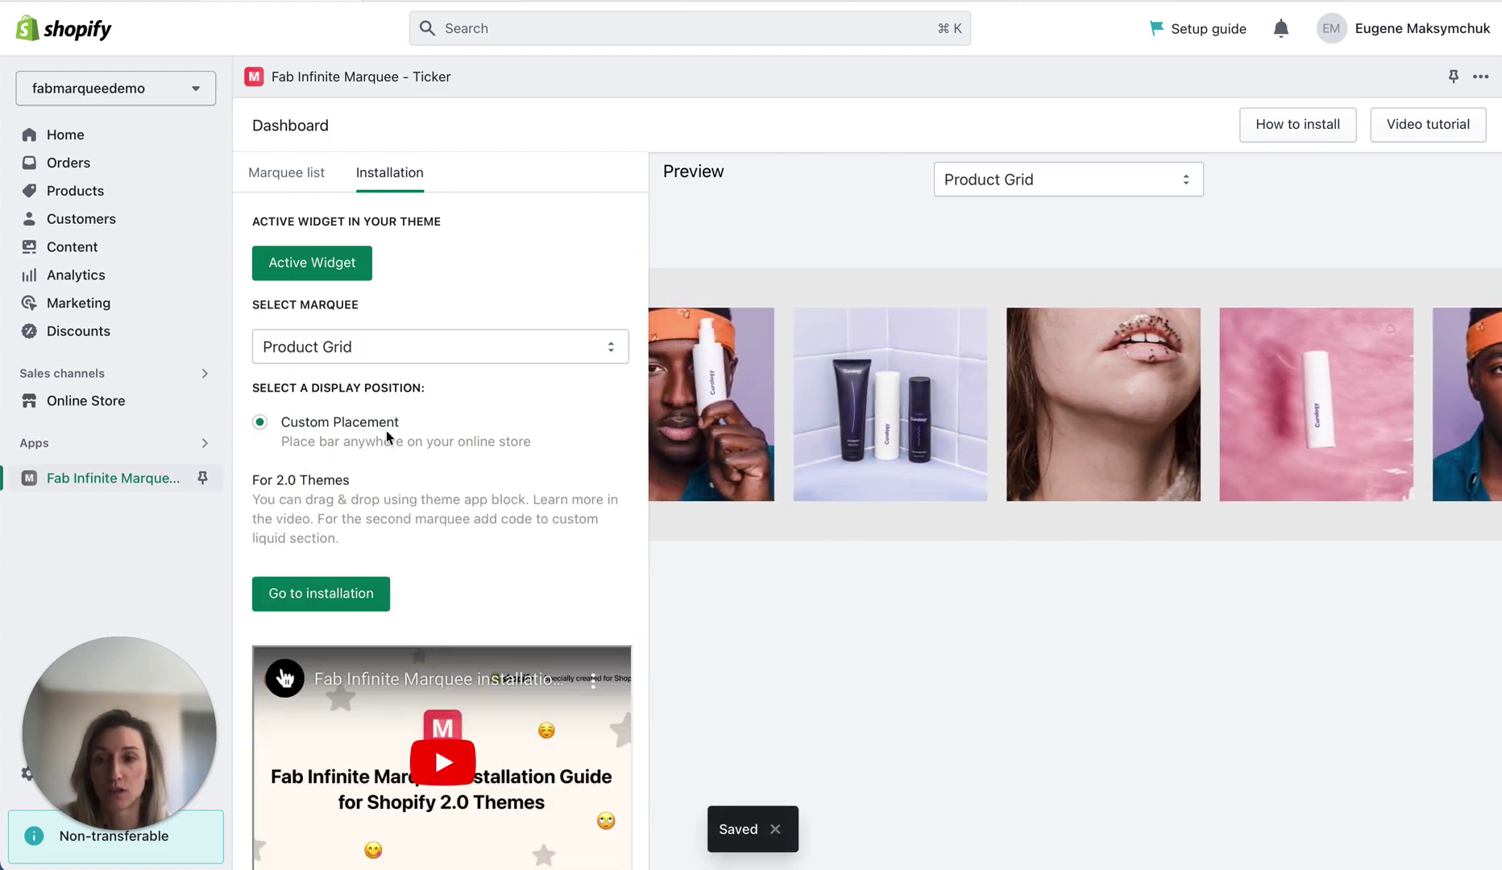
{"action": "scroll", "coordinate": [498, 523], "scroll_direction": "down", "scroll_amount": 4}
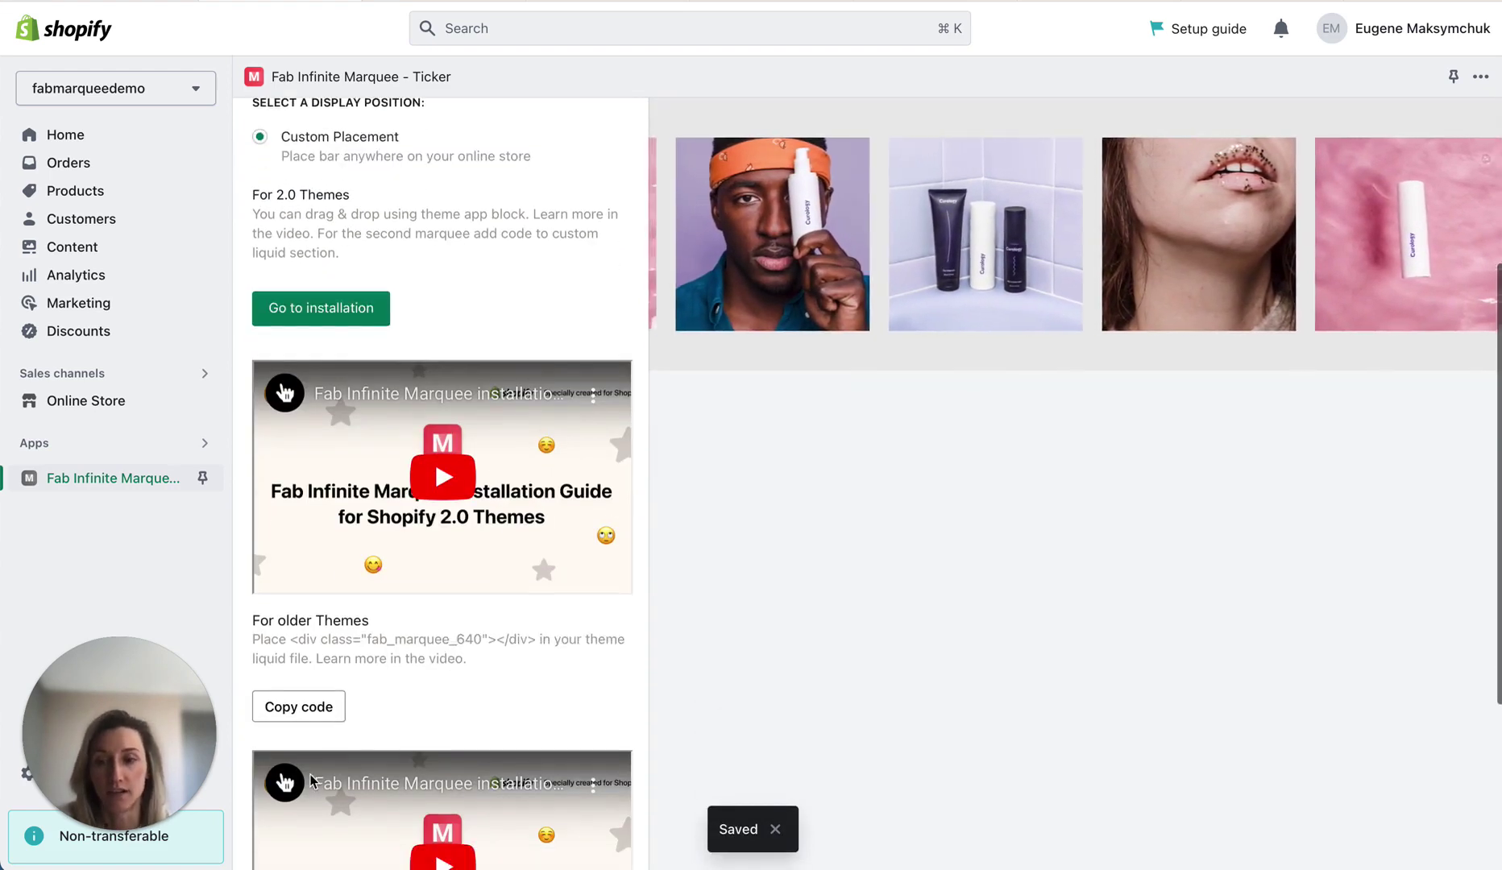
{"action": "left_click", "coordinate": [304, 717]}
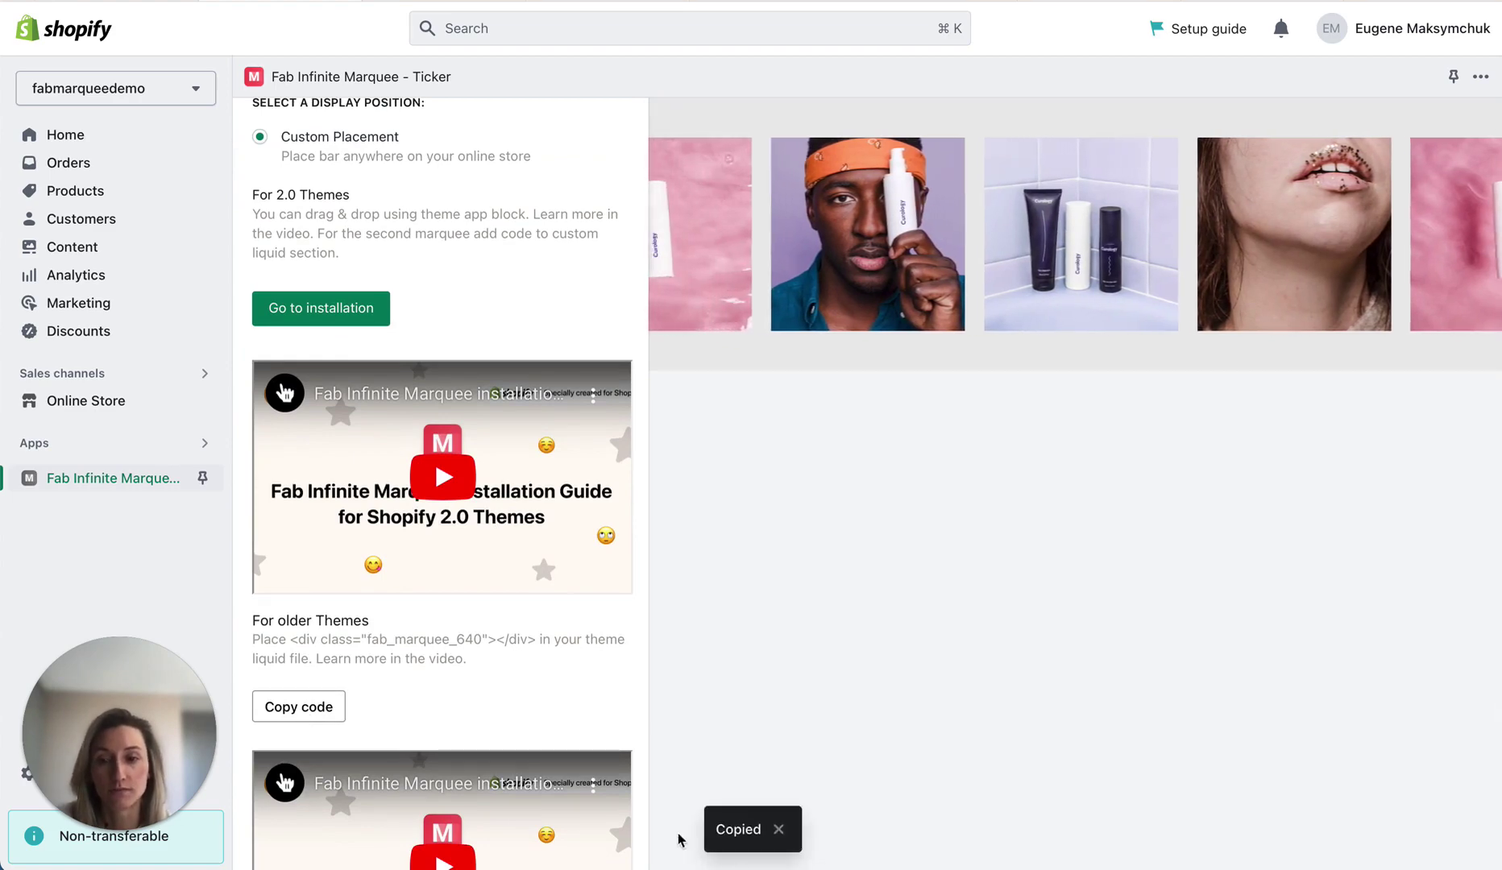
{"action": "scroll", "coordinate": [363, 670], "scroll_direction": "up", "scroll_amount": 3}
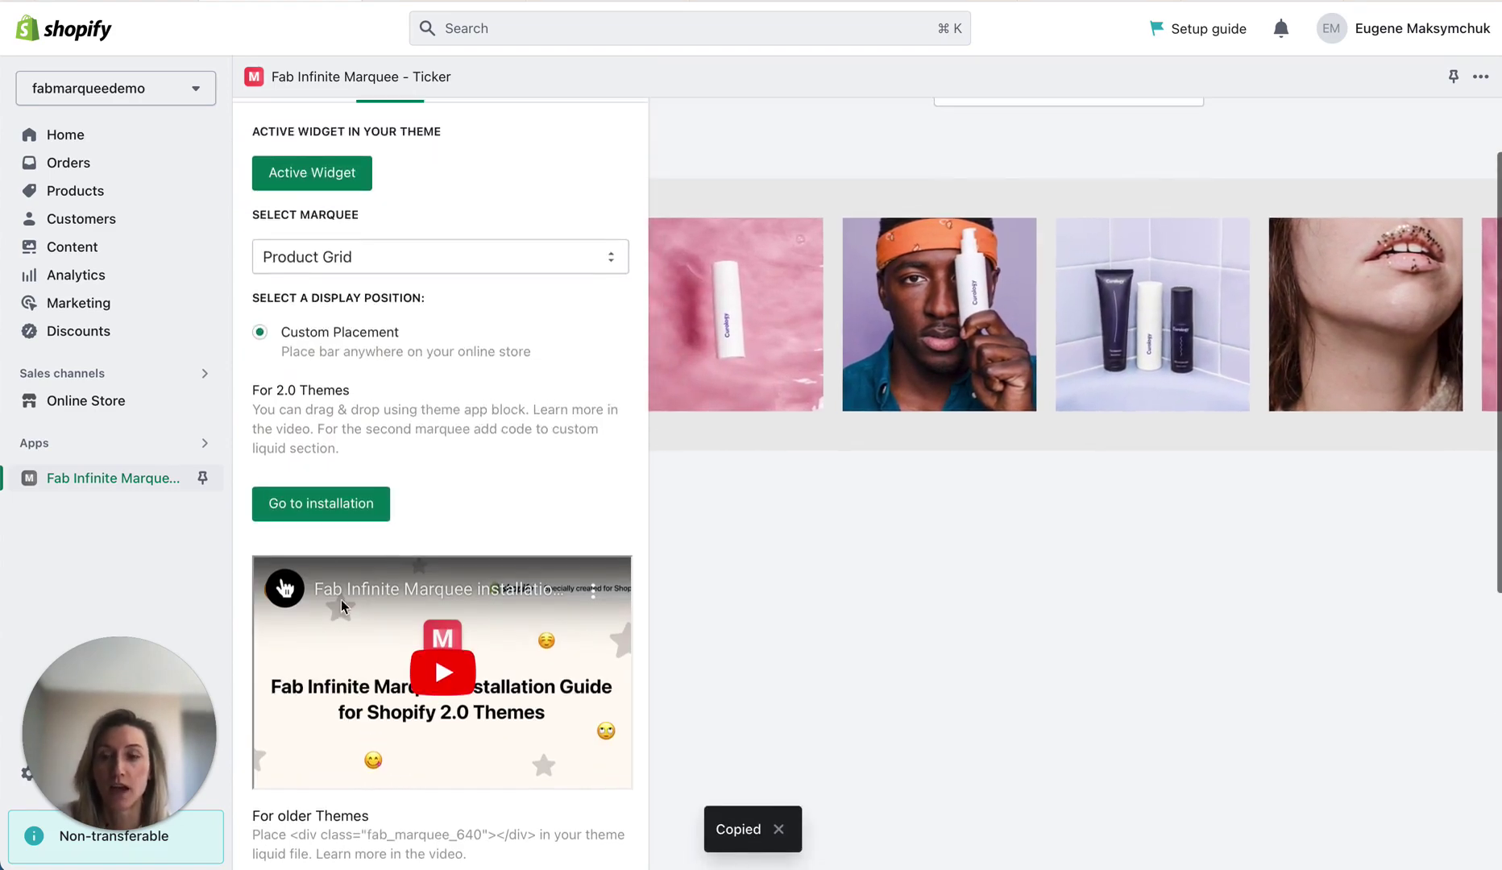
{"action": "left_click", "coordinate": [289, 506]}
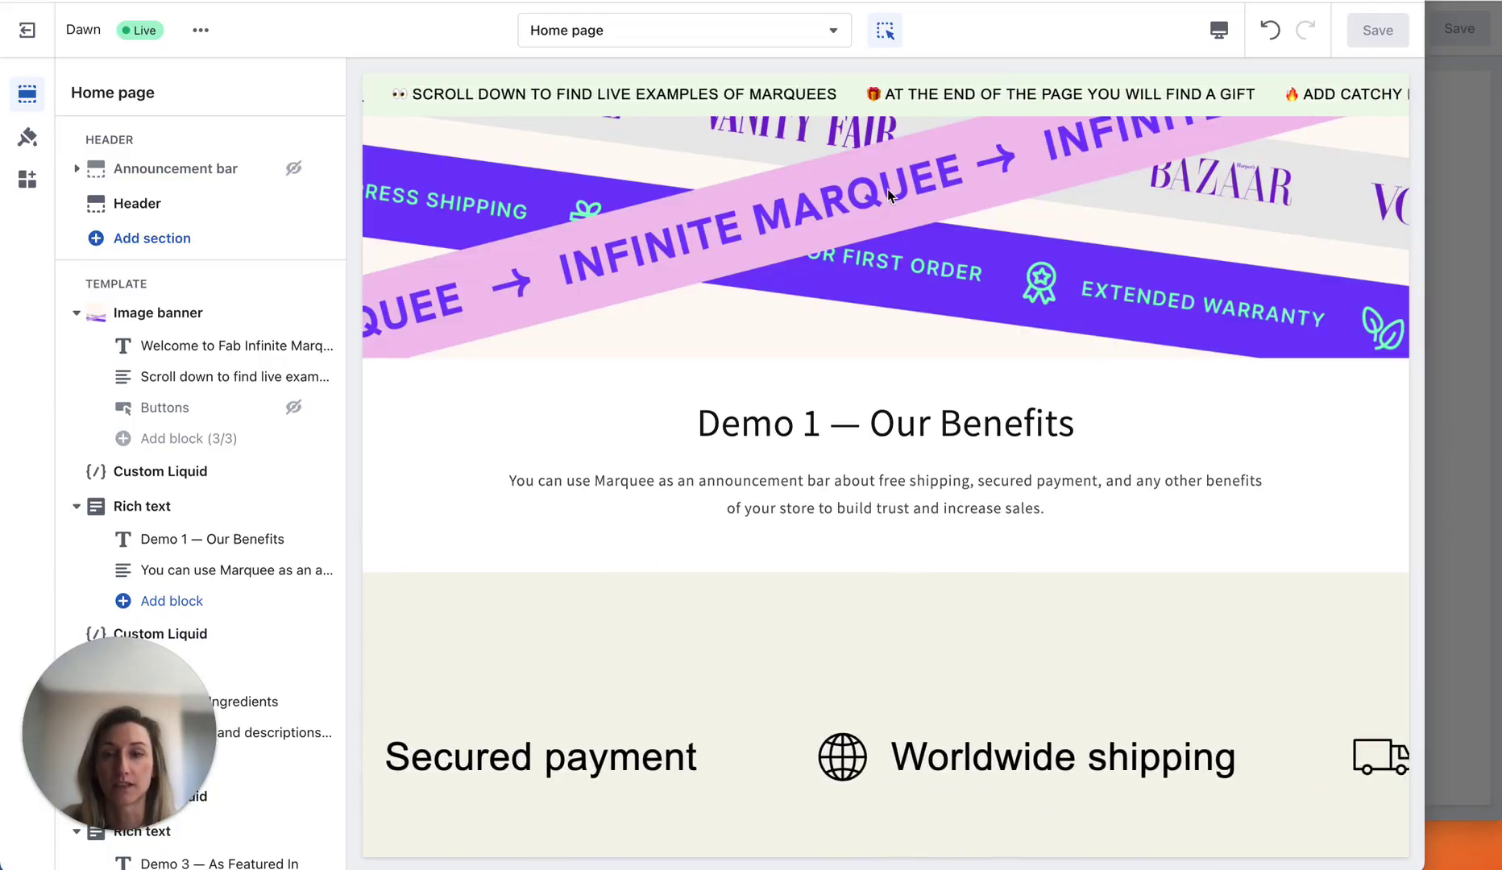
Step: Add a section to the Dawn home page and expand the full list of section types down to Custom Liquid
{"action": "scroll", "coordinate": [242, 282], "scroll_direction": "down", "scroll_amount": 15}
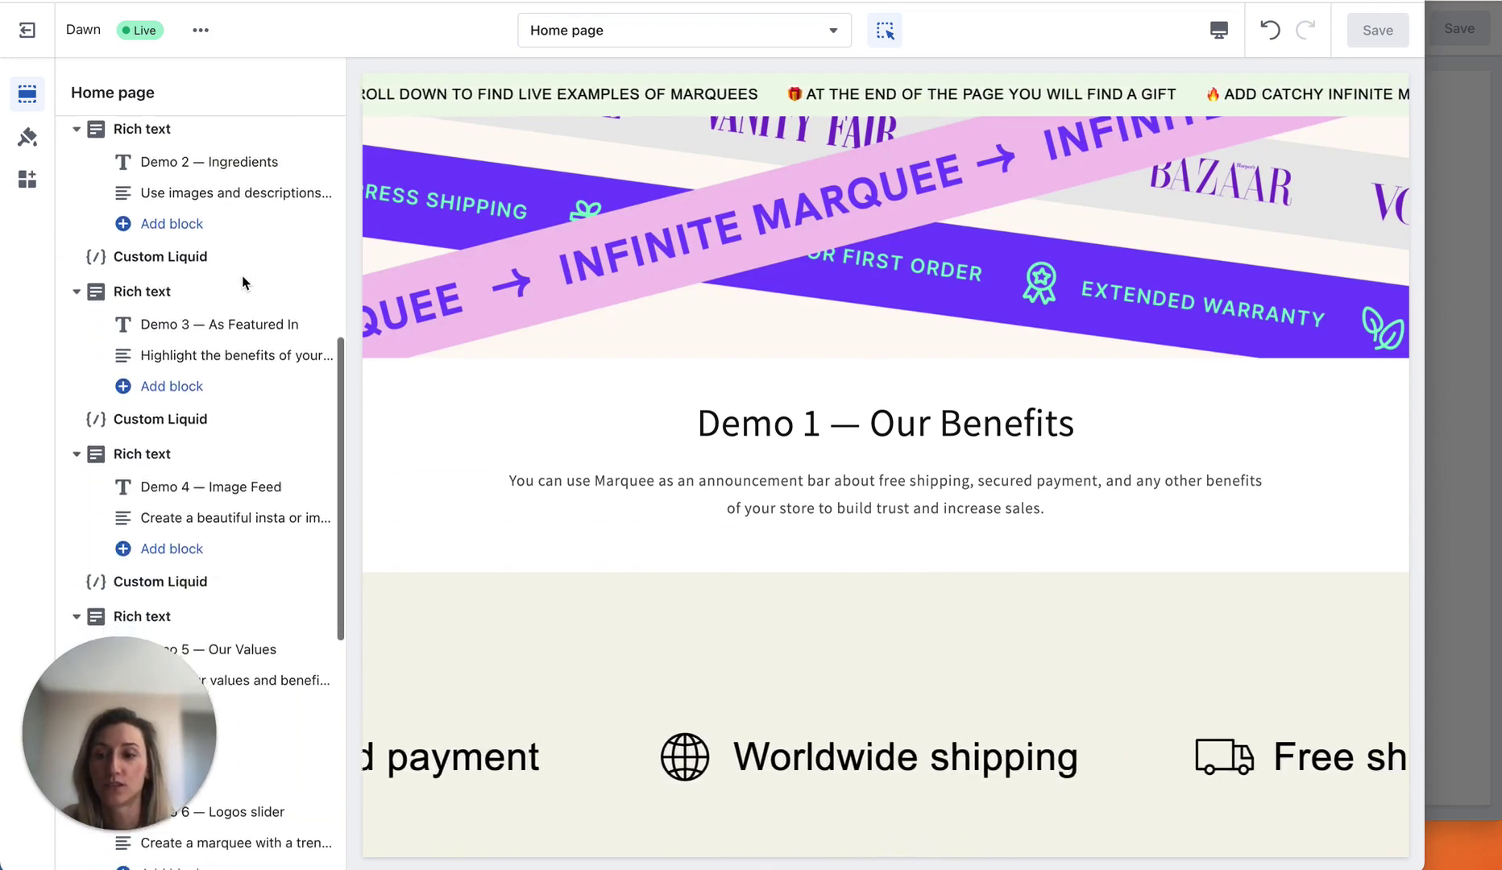
{"action": "scroll", "coordinate": [242, 282], "scroll_direction": "up", "scroll_amount": 2}
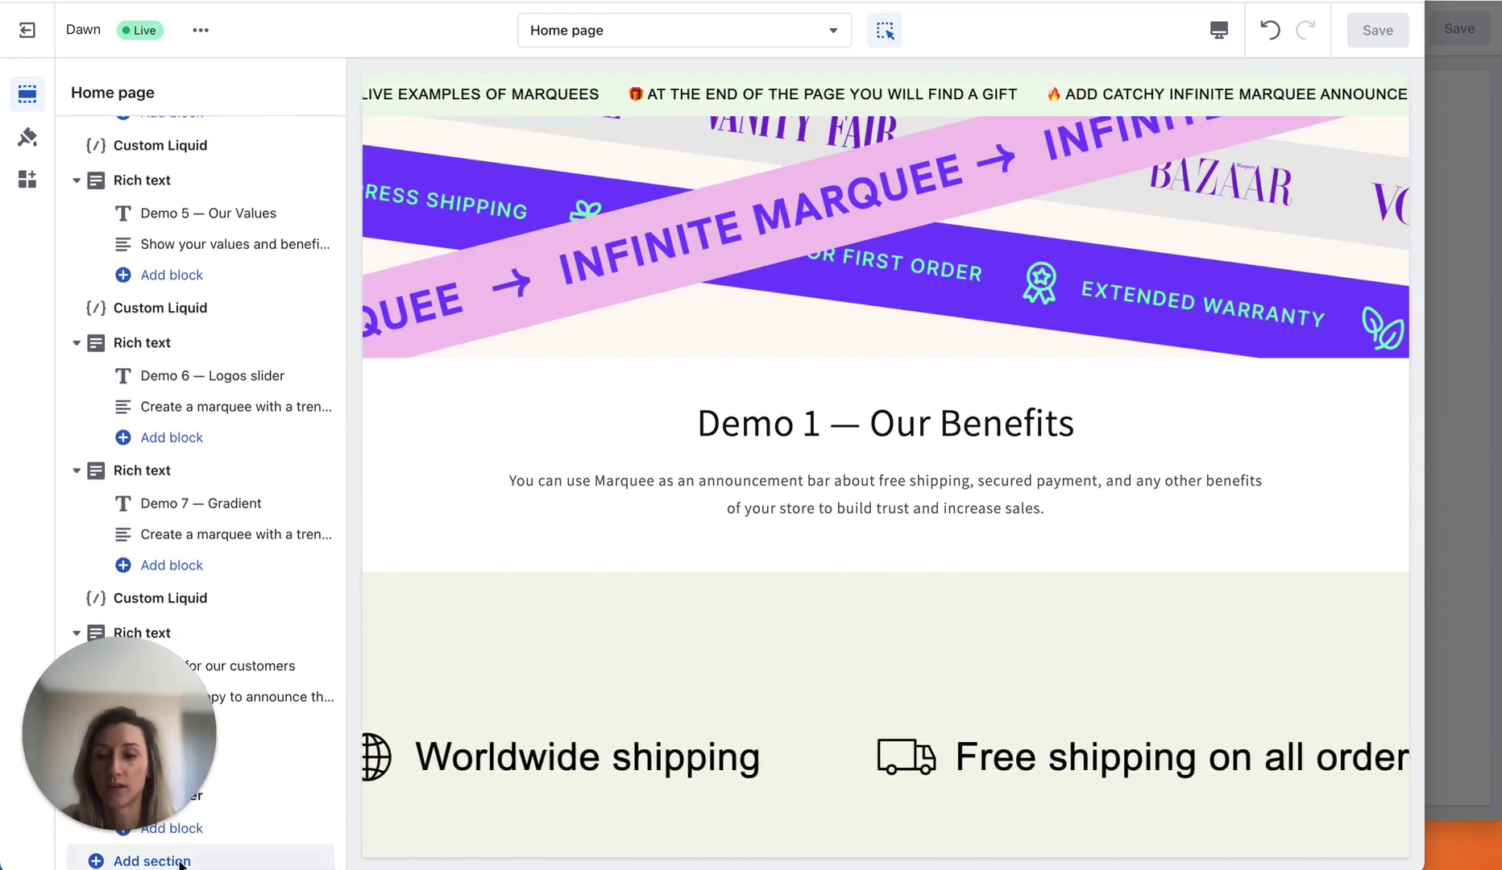
{"action": "left_click", "coordinate": [267, 862]}
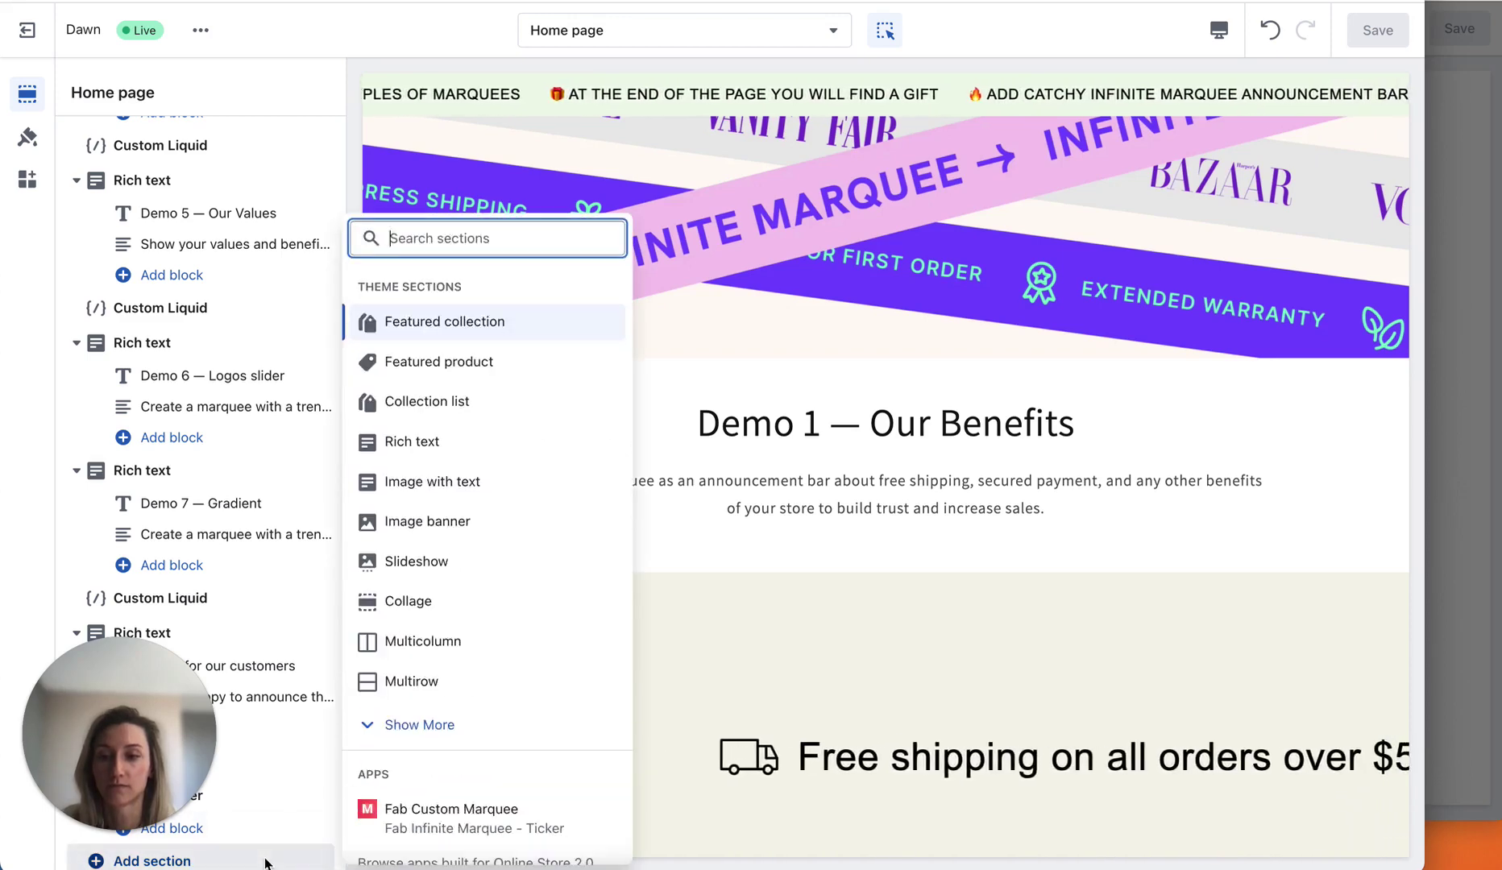
{"action": "left_click", "coordinate": [448, 724]}
{"action": "scroll", "coordinate": [487, 649], "scroll_direction": "down", "scroll_amount": 3}
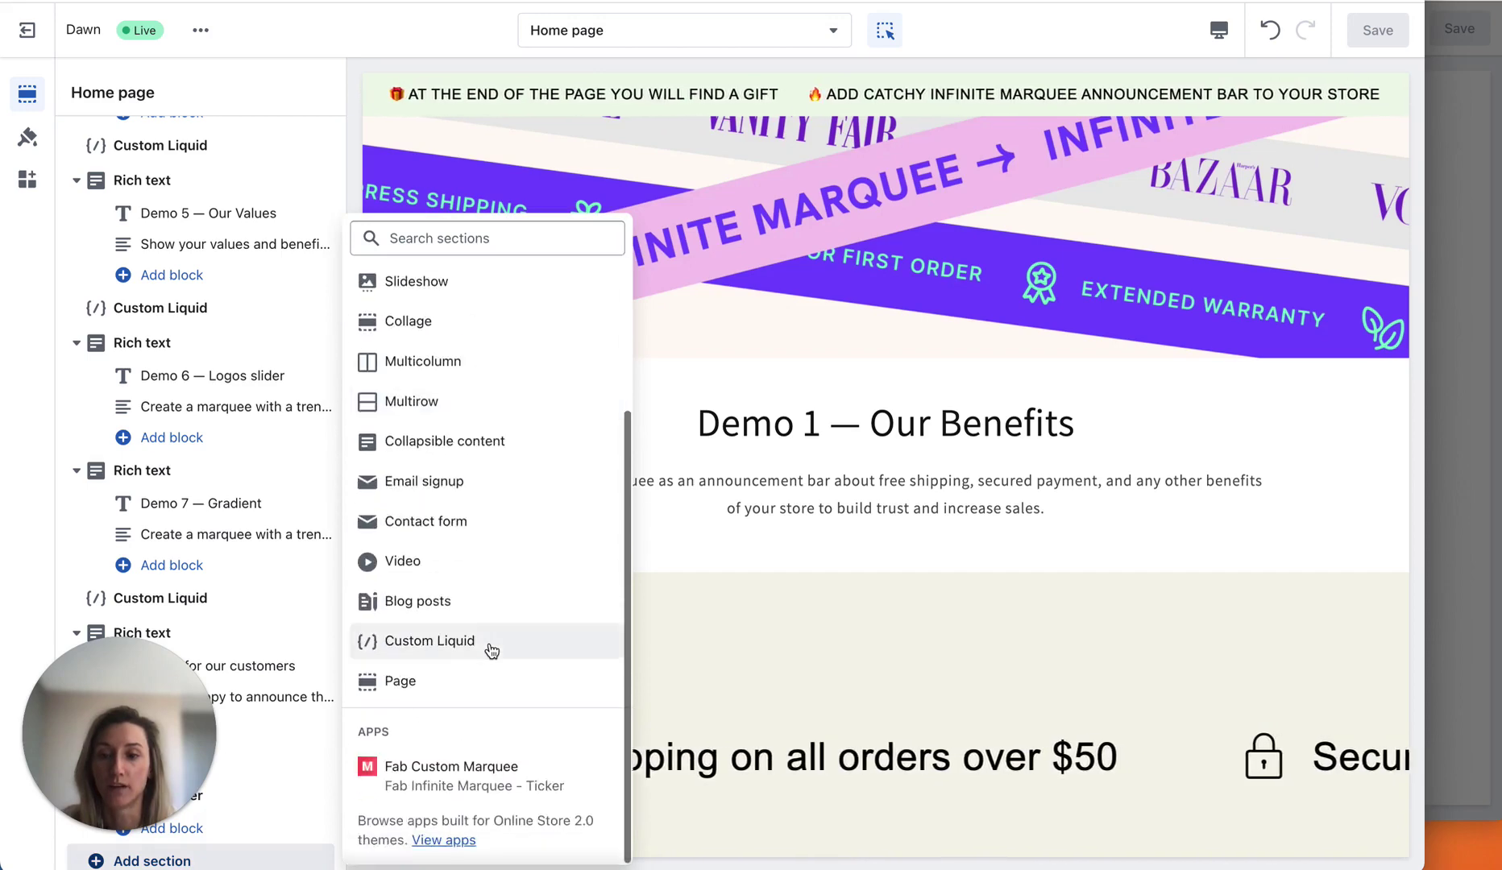
Step: Add a Custom Liquid section and paste the marquee div embed code into it
{"action": "left_click", "coordinate": [489, 645]}
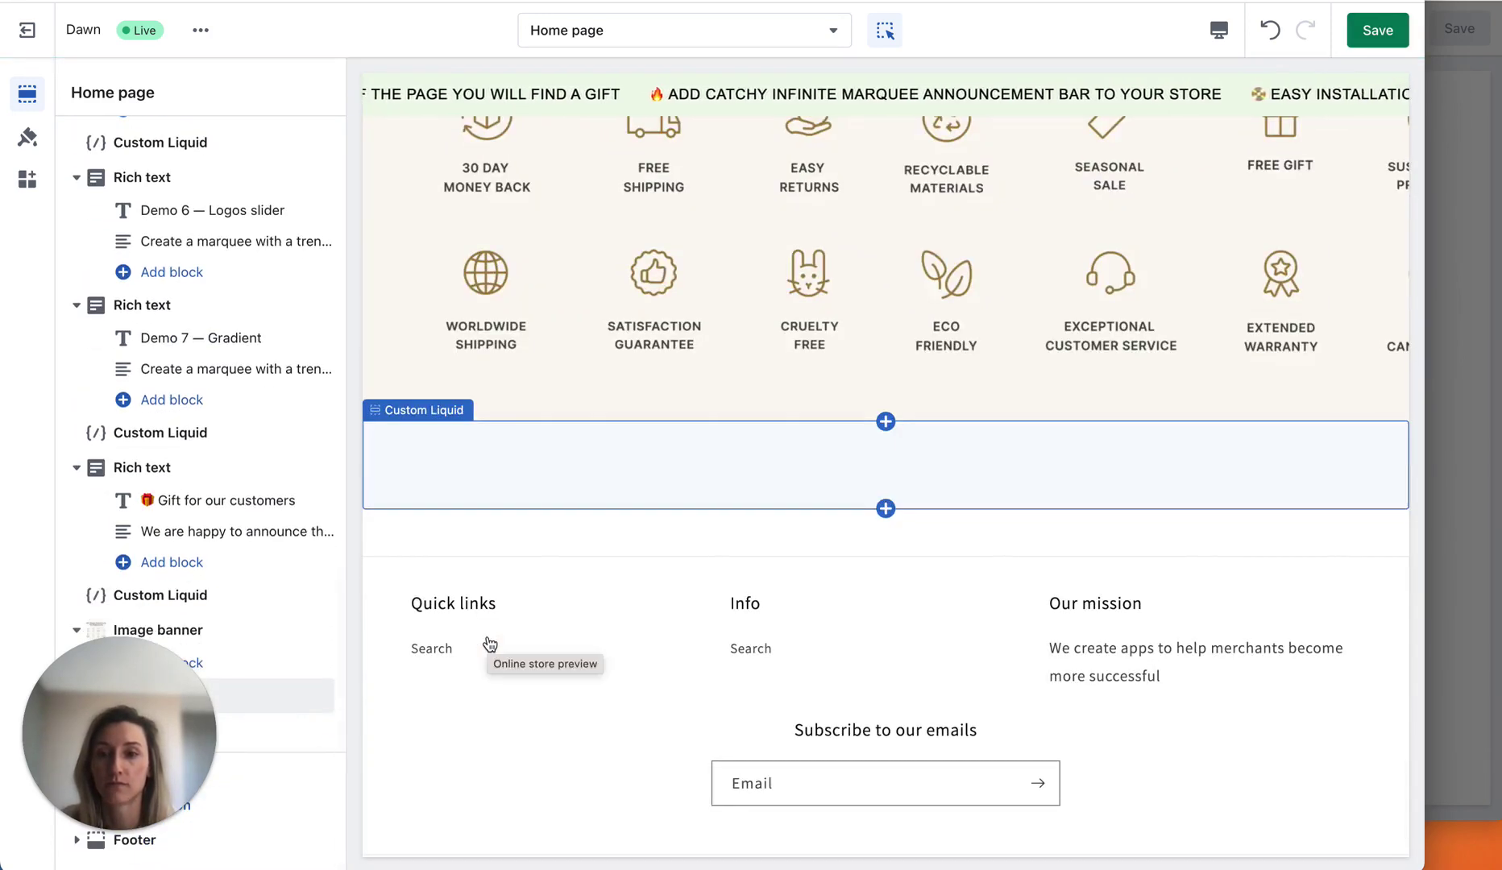
{"action": "left_click", "coordinate": [241, 694]}
{"action": "left_click", "coordinate": [199, 181]}
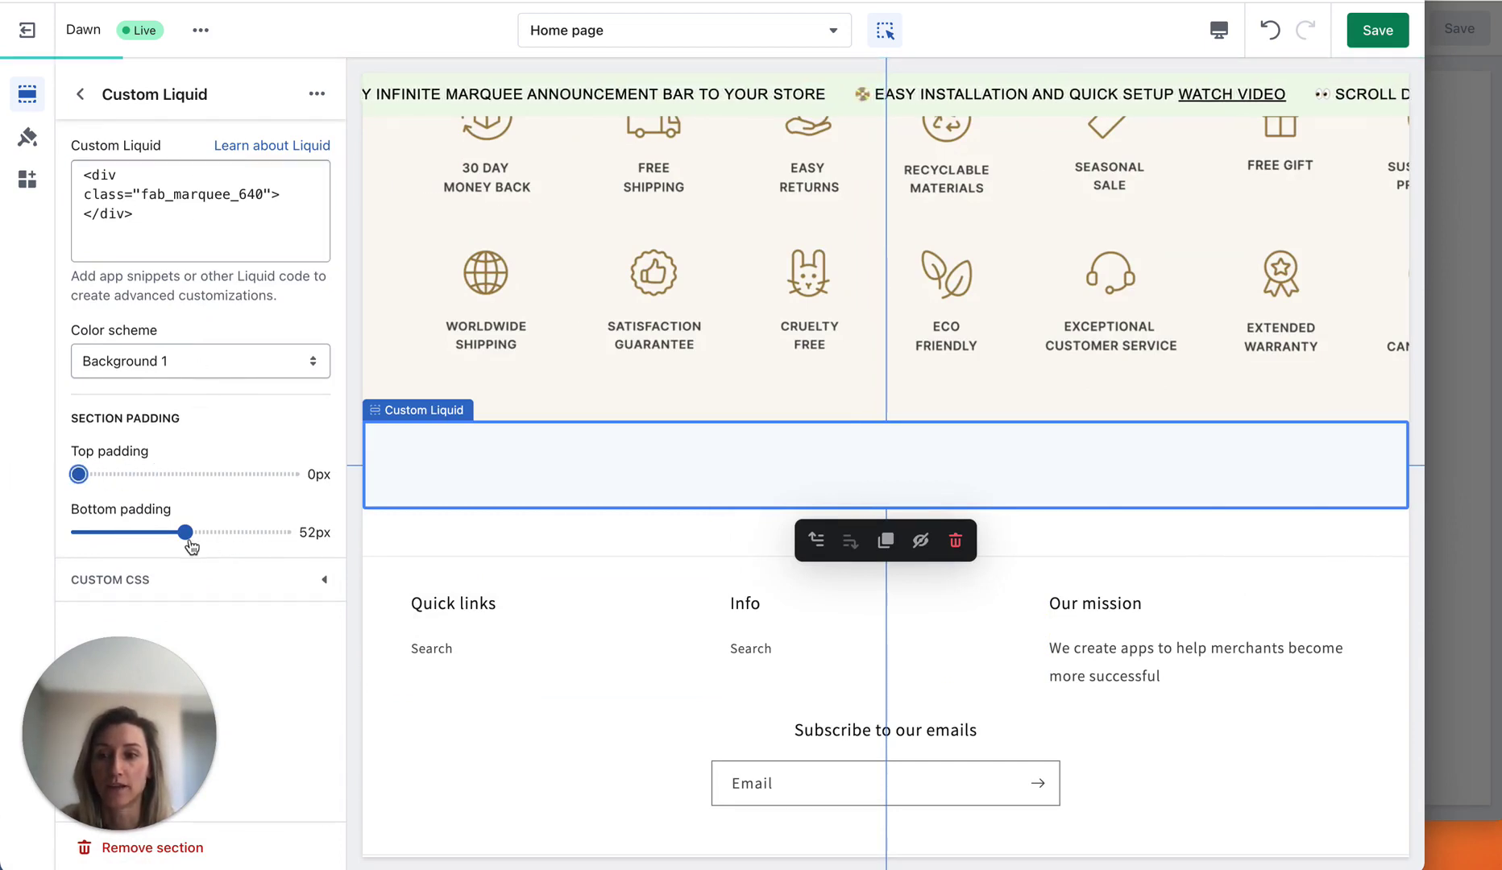
Step: Set the Custom Liquid section's bottom padding to 0px and save the home page
{"action": "left_click_drag", "start_coordinate": [2, 531], "coordinate": [4, 534]}
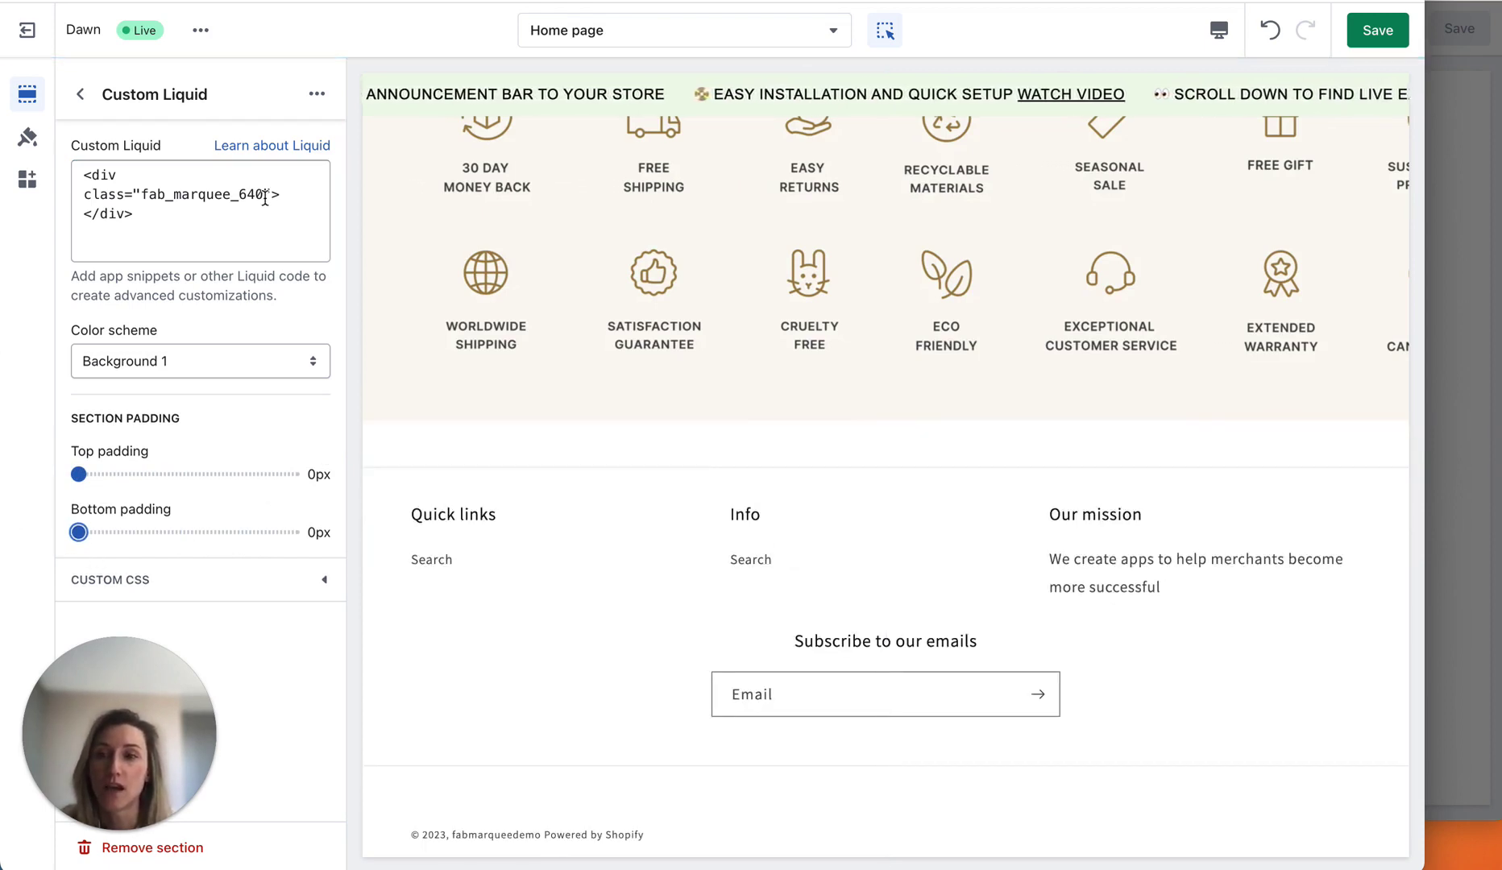
{"action": "left_click", "coordinate": [1369, 36]}
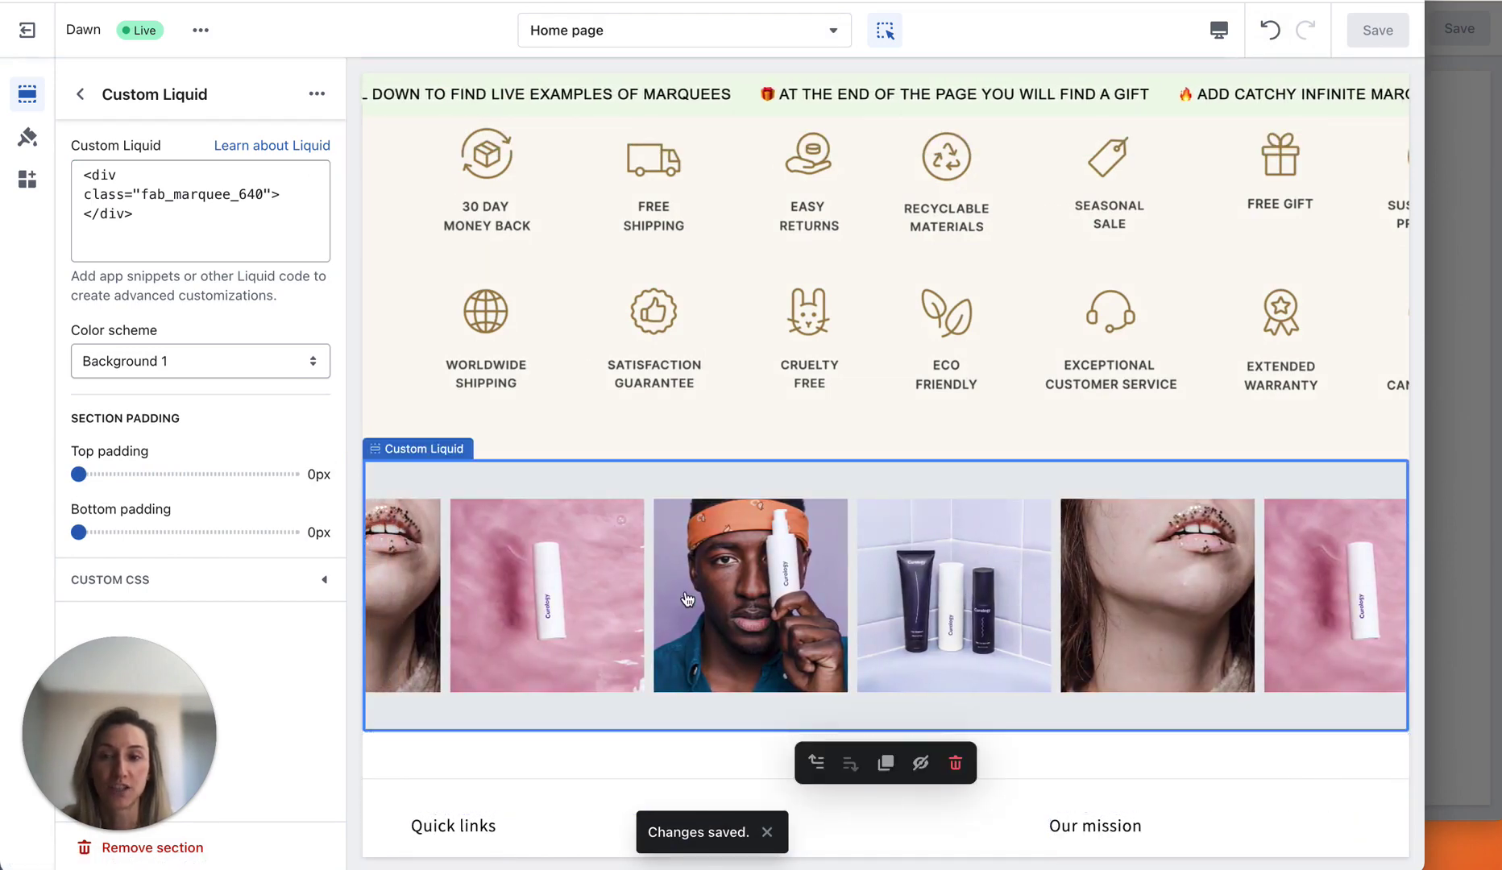
{"action": "left_click", "coordinate": [80, 94]}
Step: Move the Custom Liquid marquee up between Demo 6 — Logos slider and Demo 7 — Gradient, save, and select it
{"action": "left_click_drag", "start_coordinate": [324, 693], "coordinate": [299, 311]}
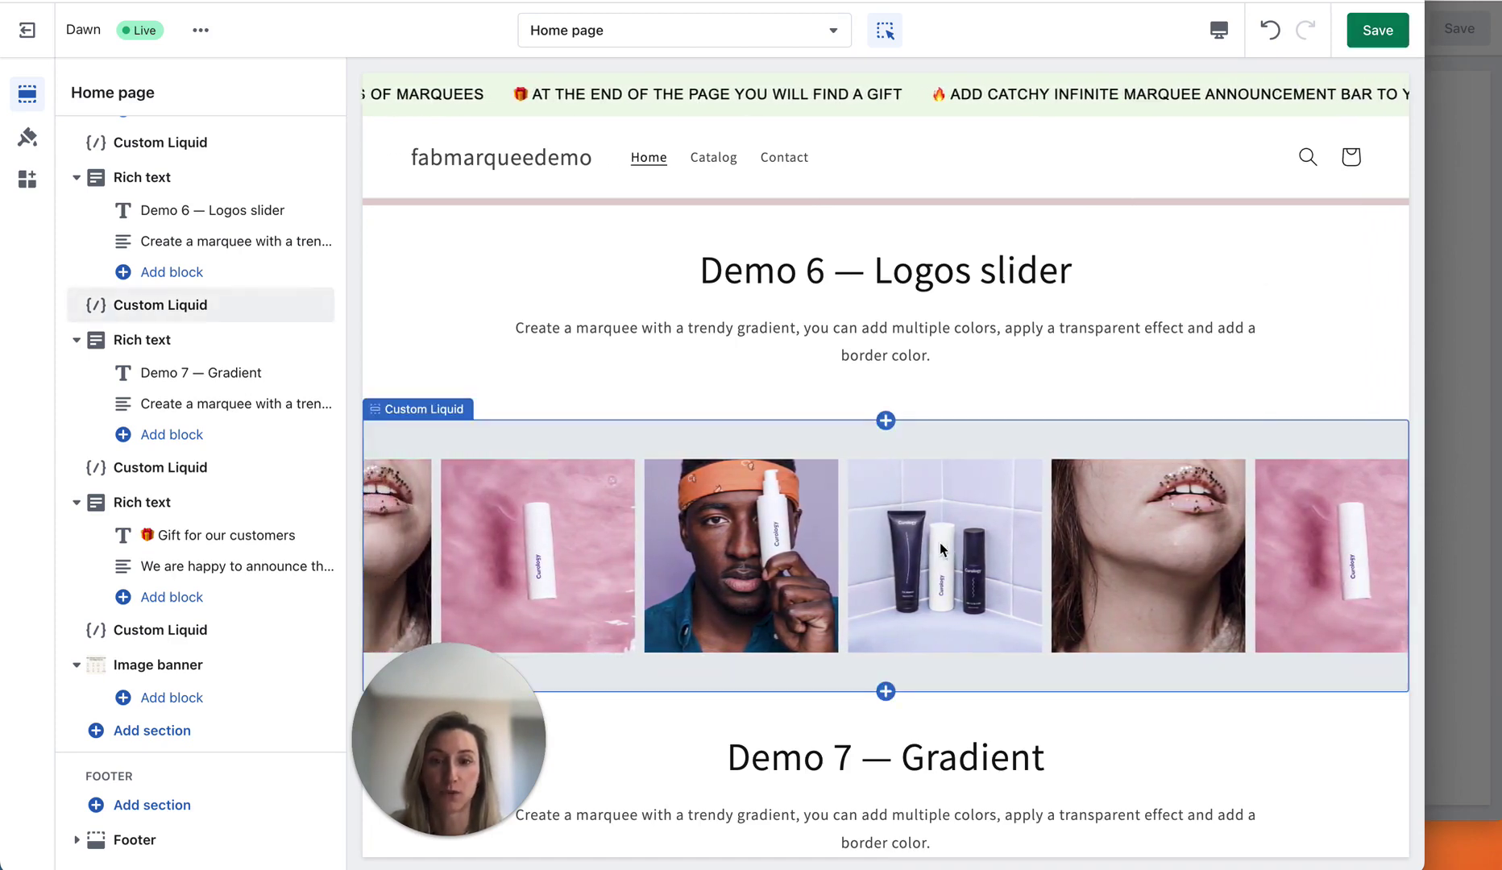
{"action": "left_click", "coordinate": [1378, 30]}
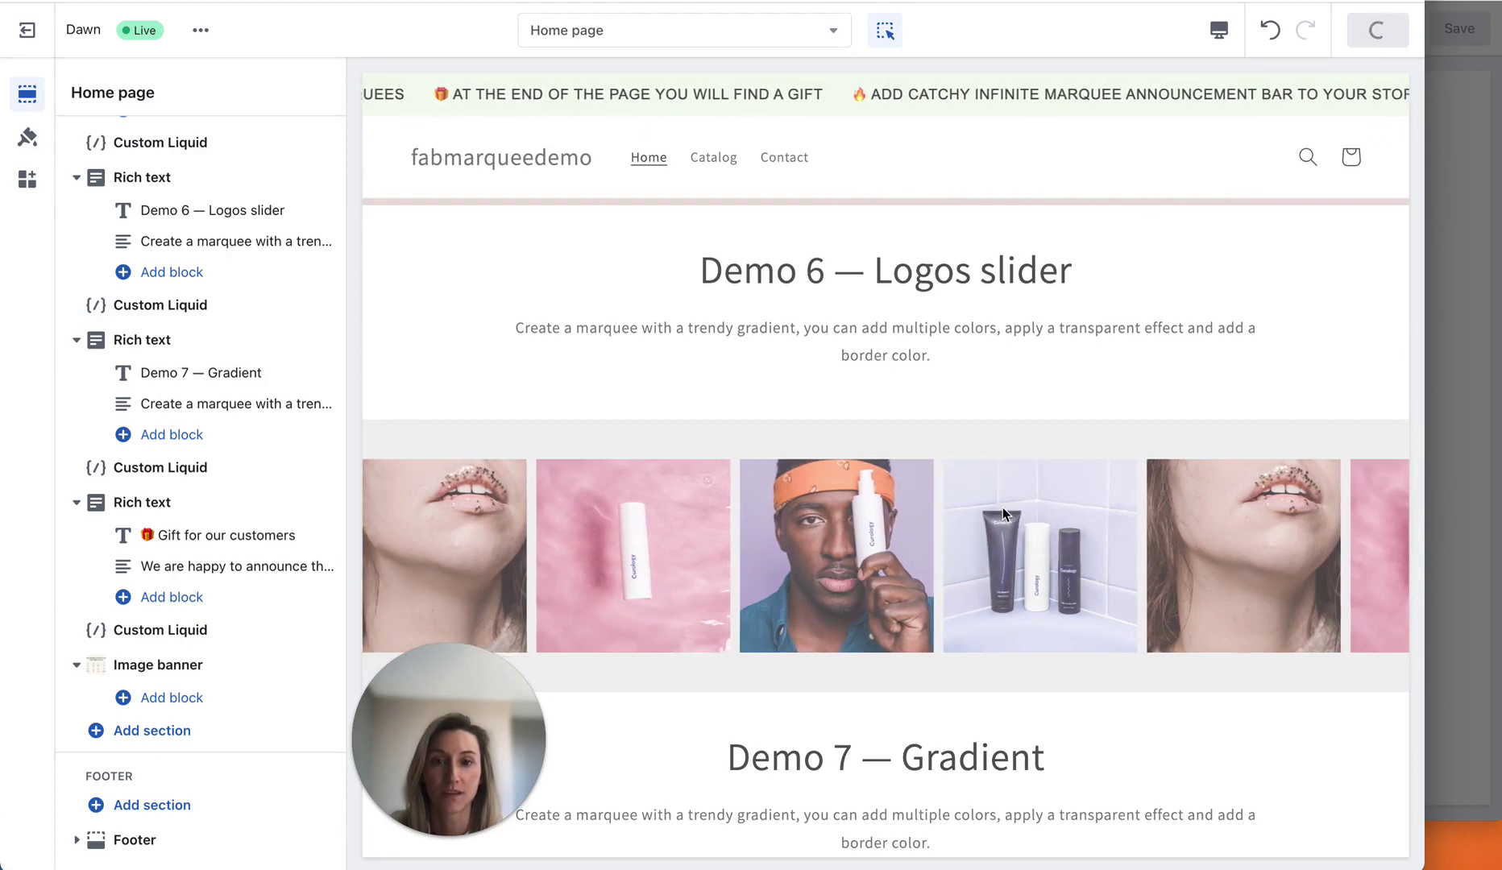
{"action": "left_click", "coordinate": [888, 556]}
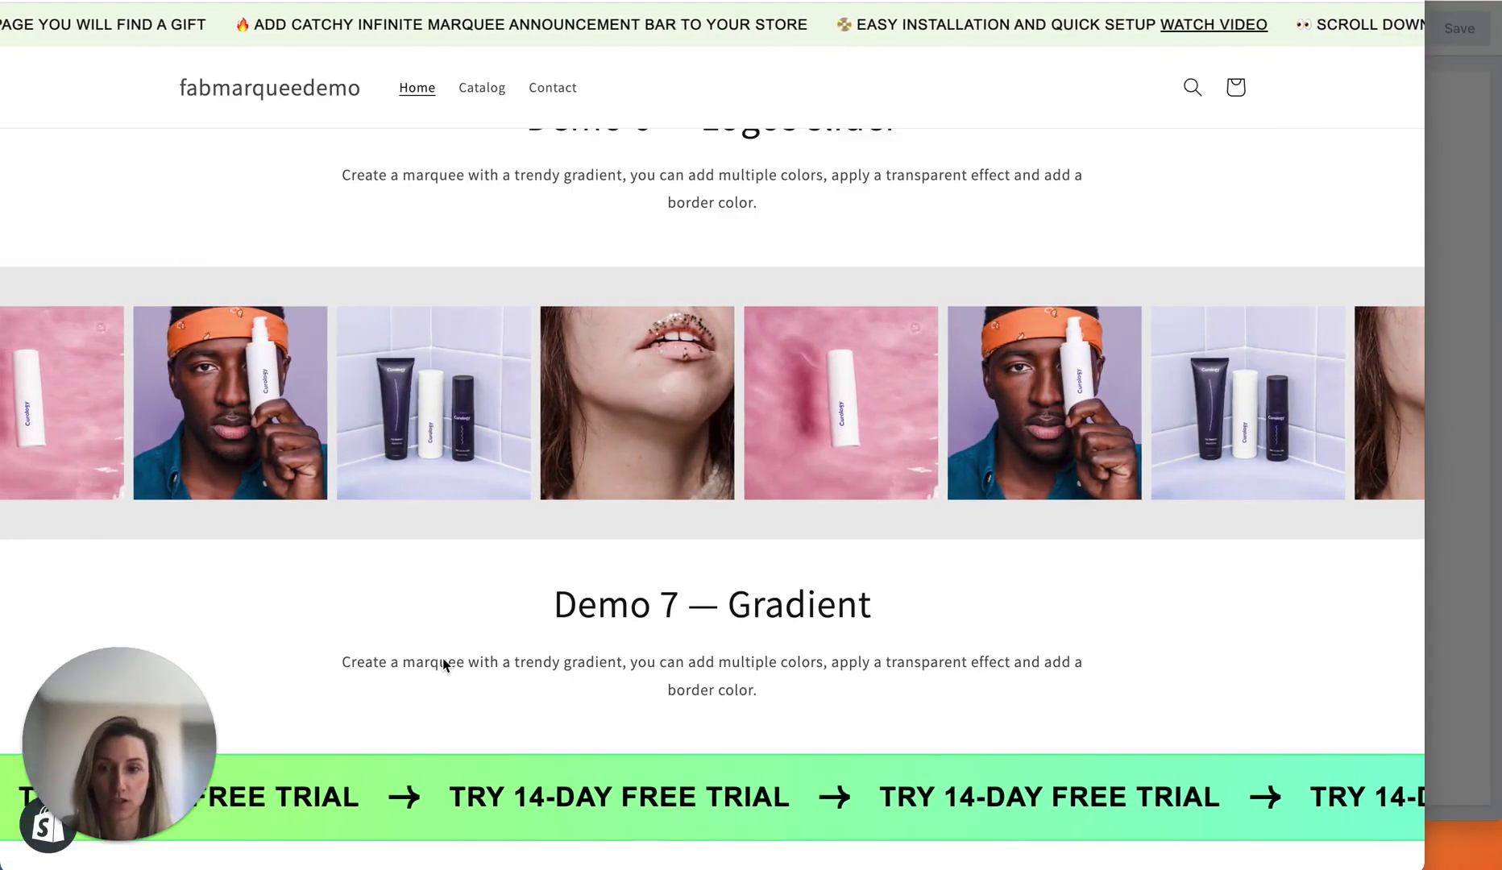
Step: Scroll the live store home page to the Product Grid marquee below Demo 6 — Logos slider
{"action": "scroll", "coordinate": [444, 665], "scroll_direction": "down", "scroll_amount": 1}
{"action": "scroll", "coordinate": [444, 664], "scroll_direction": "up", "scroll_amount": 2}
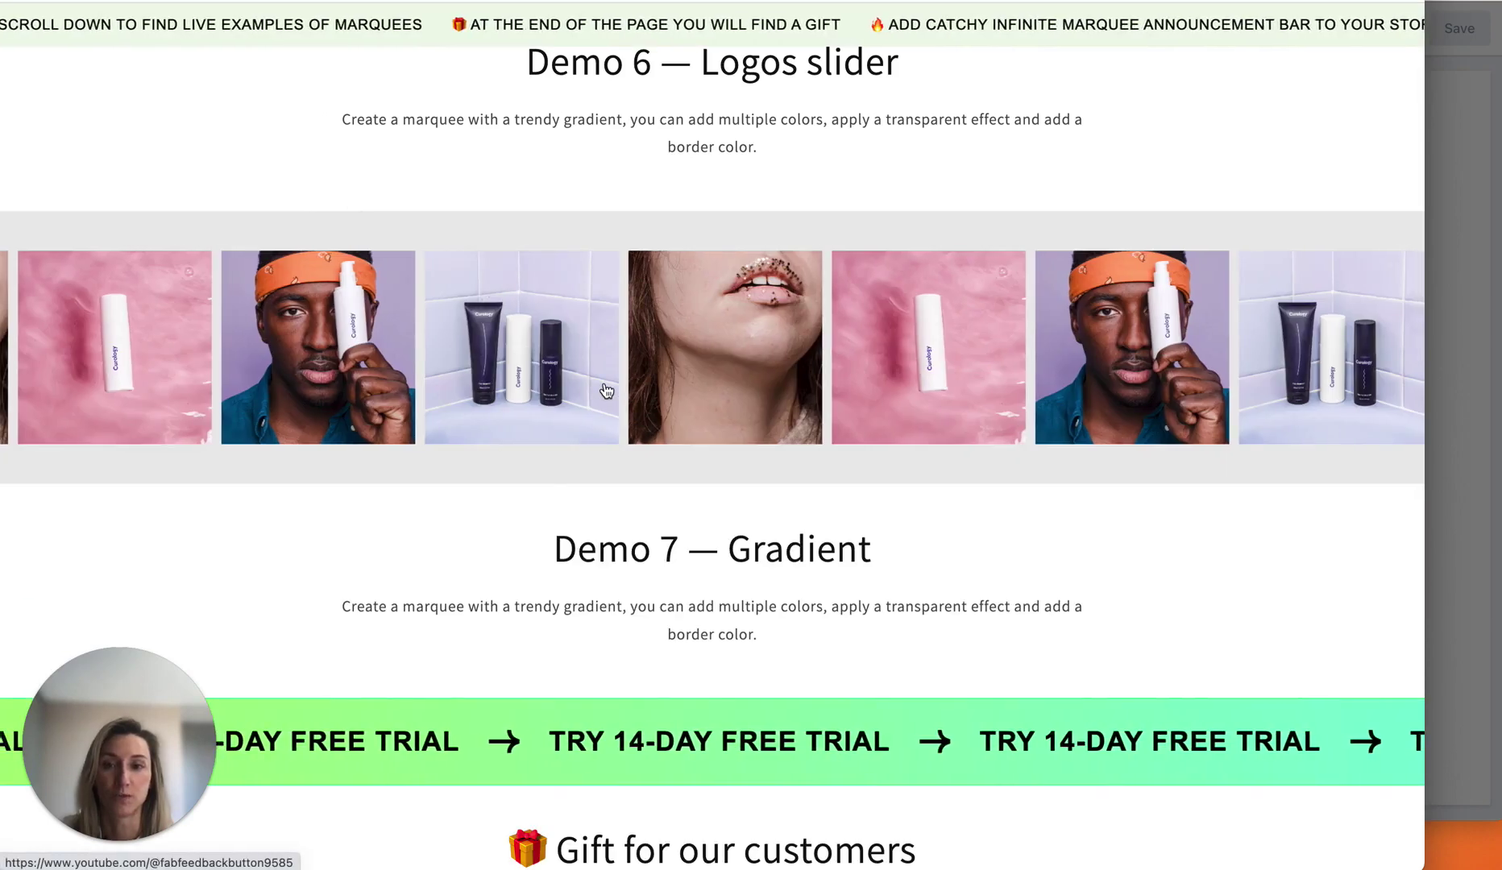
{"action": "scroll", "coordinate": [604, 389], "scroll_direction": "up", "scroll_amount": 1}
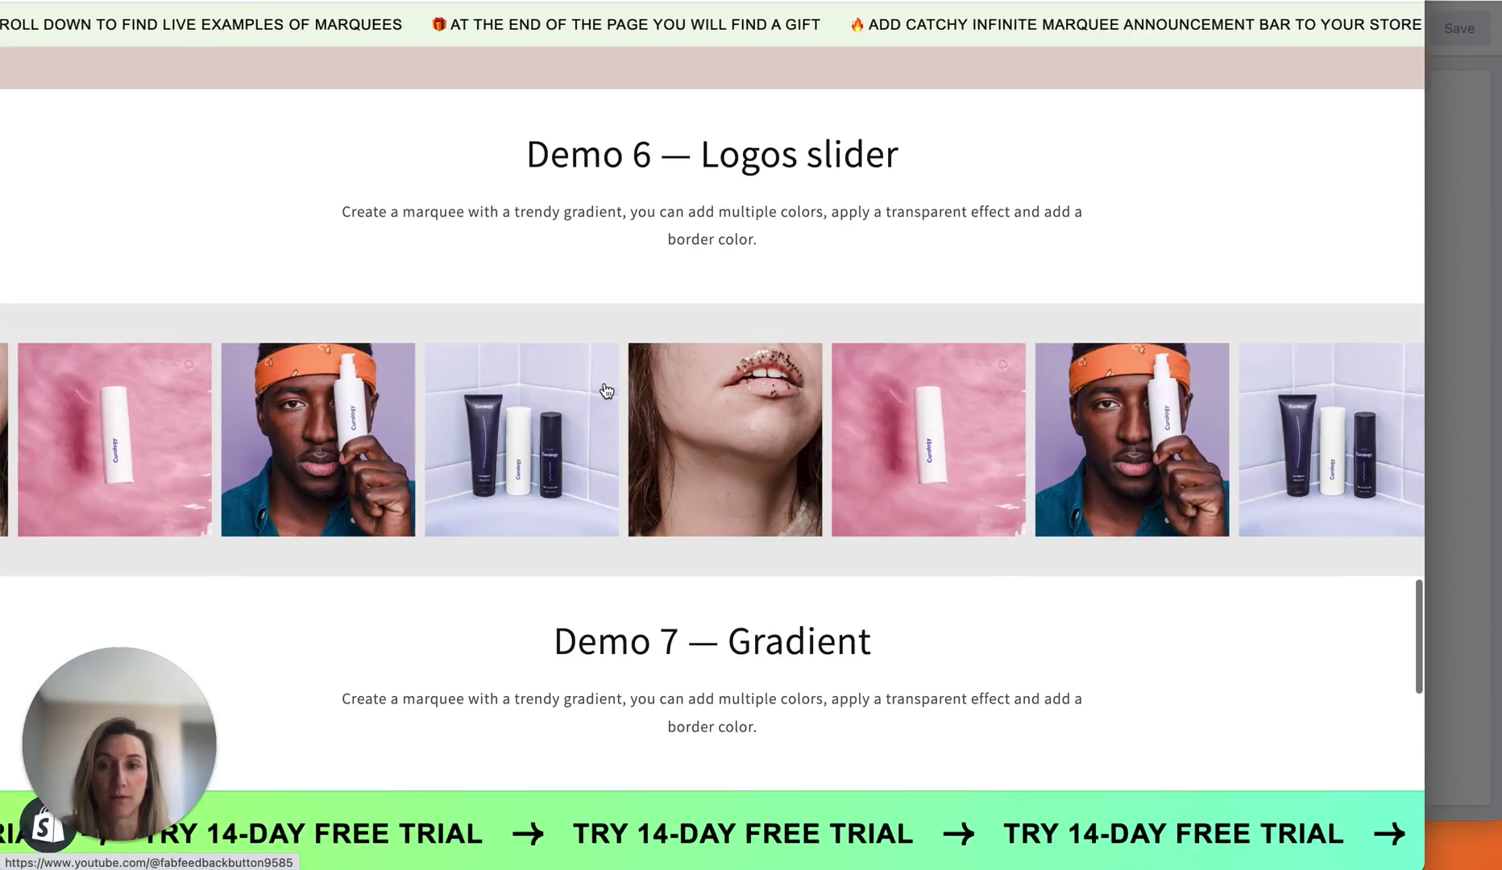